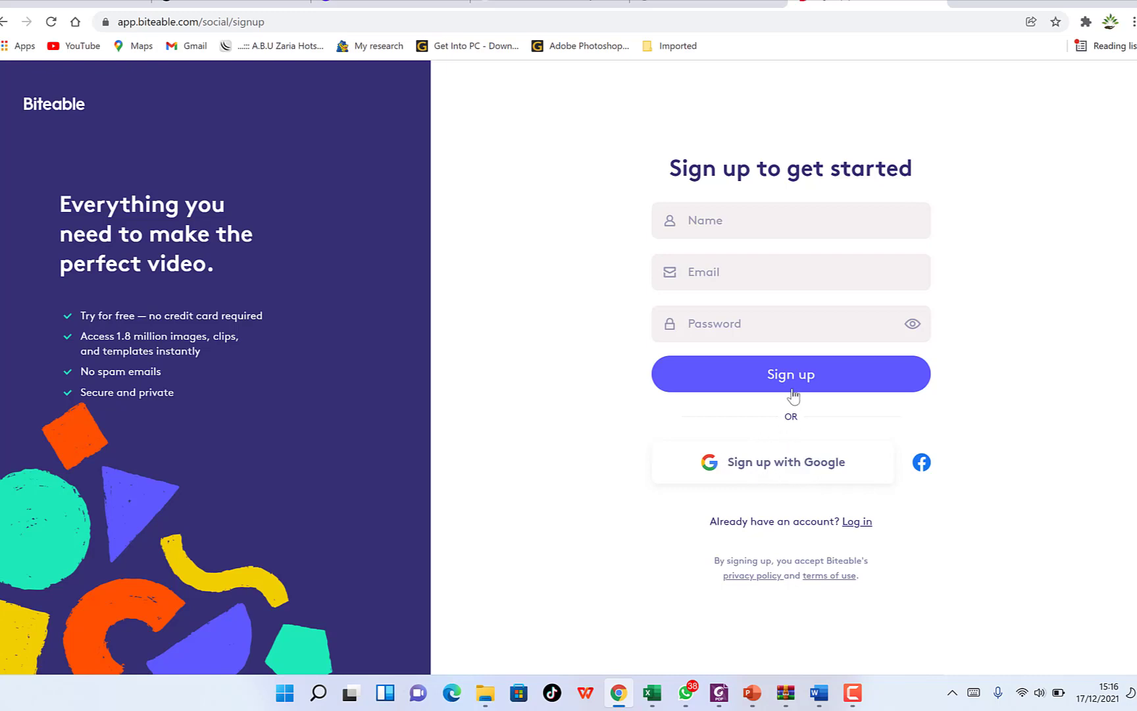
Step: Complete the Biteable account sign-up to reach the templates dashboard
left_click(771, 467)
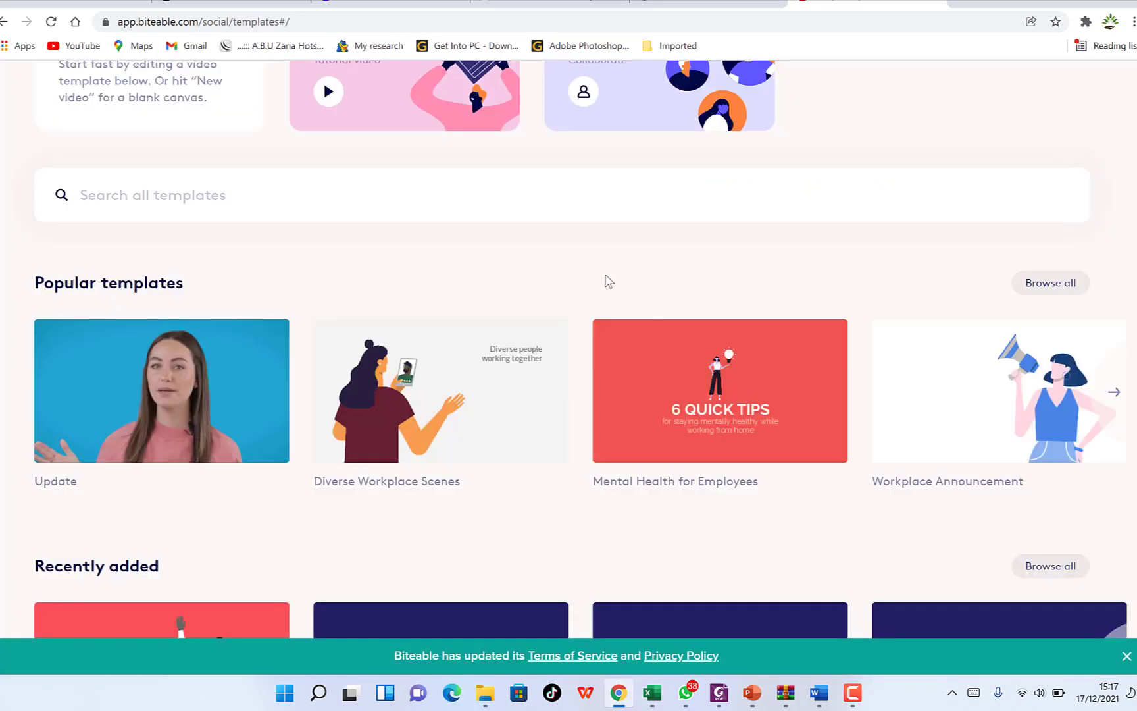
Step: Browse the template collections and page to the next Popular templates
scroll(496, 162, "up", 3)
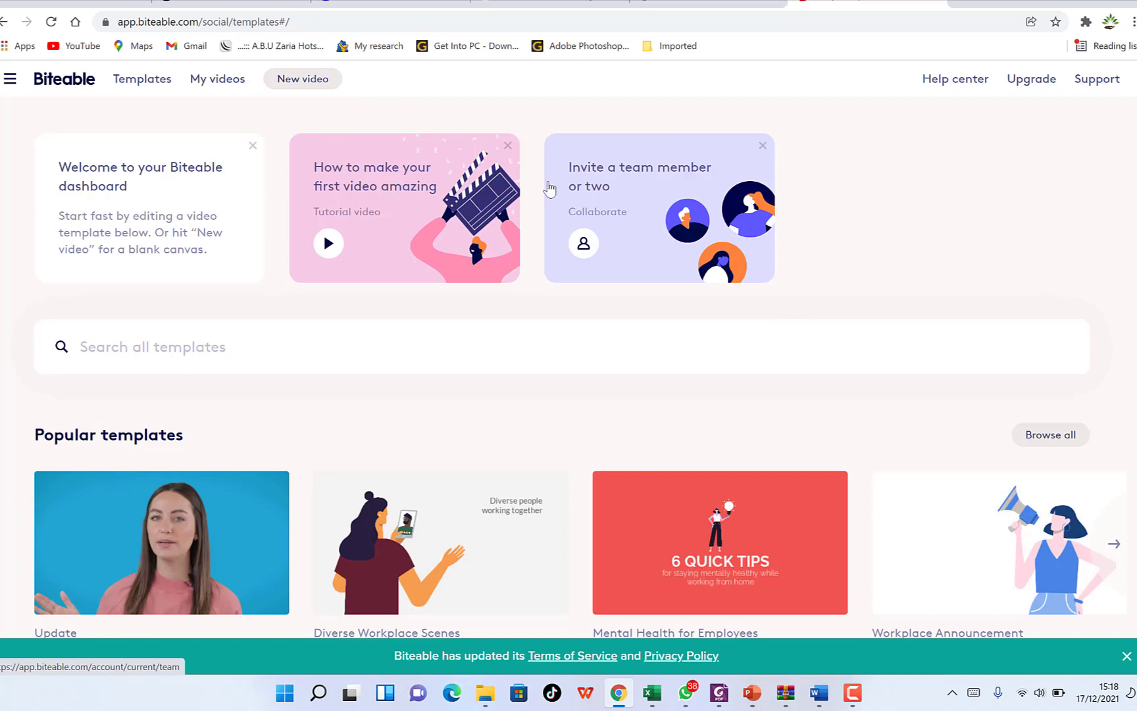
scroll(279, 350, "down", 3)
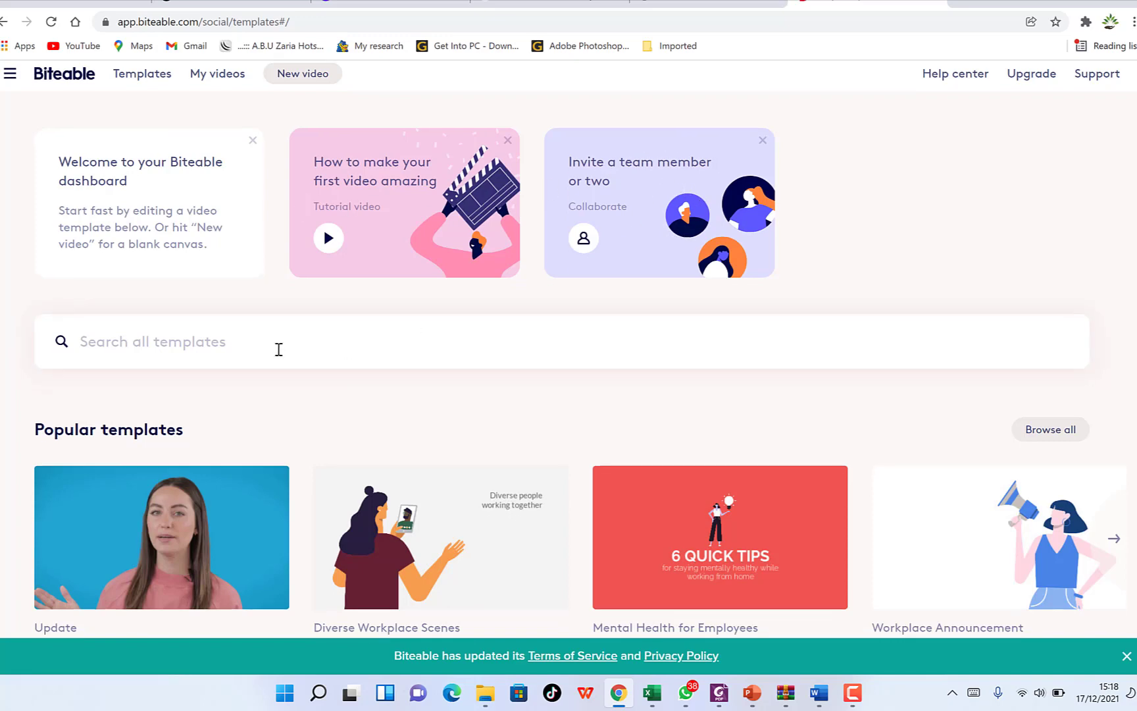
scroll(294, 340, "down", 2)
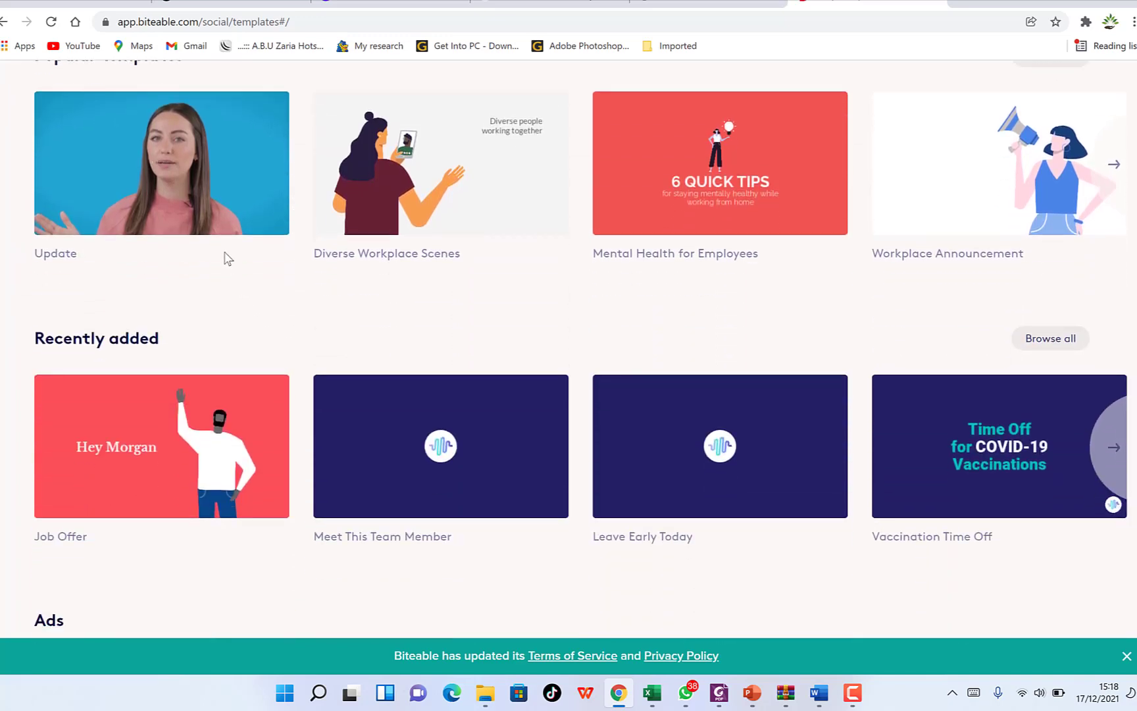
scroll(225, 258, "up", 1)
mouse_move(990, 256)
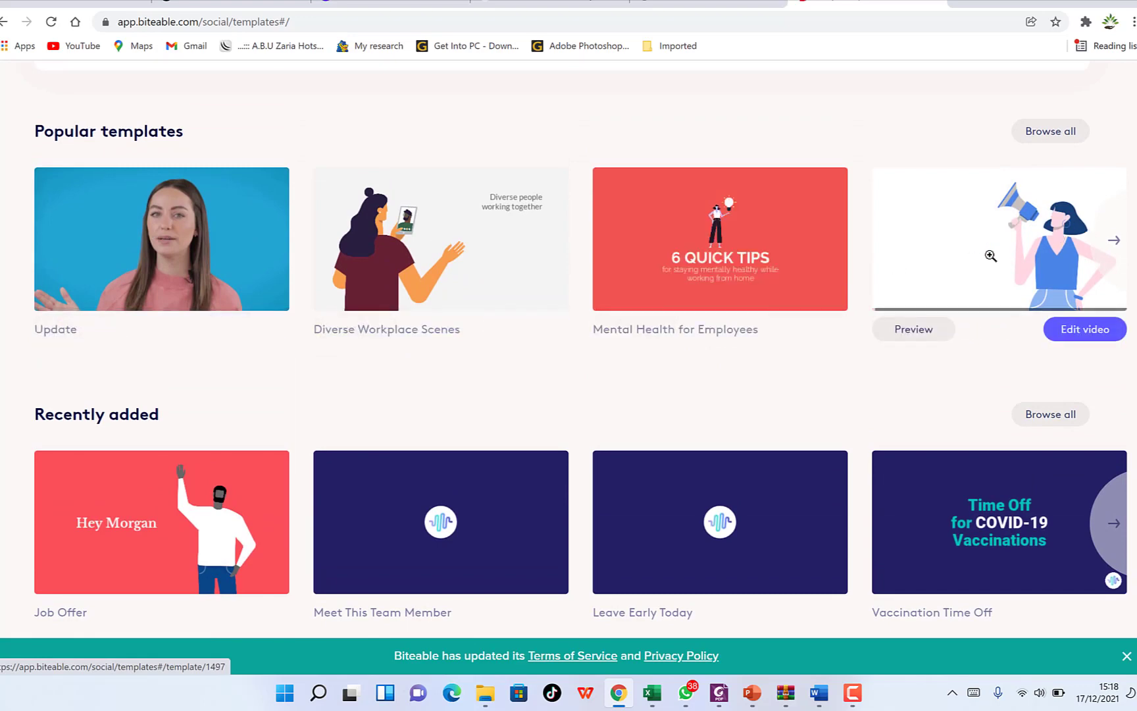
left_click(1120, 244)
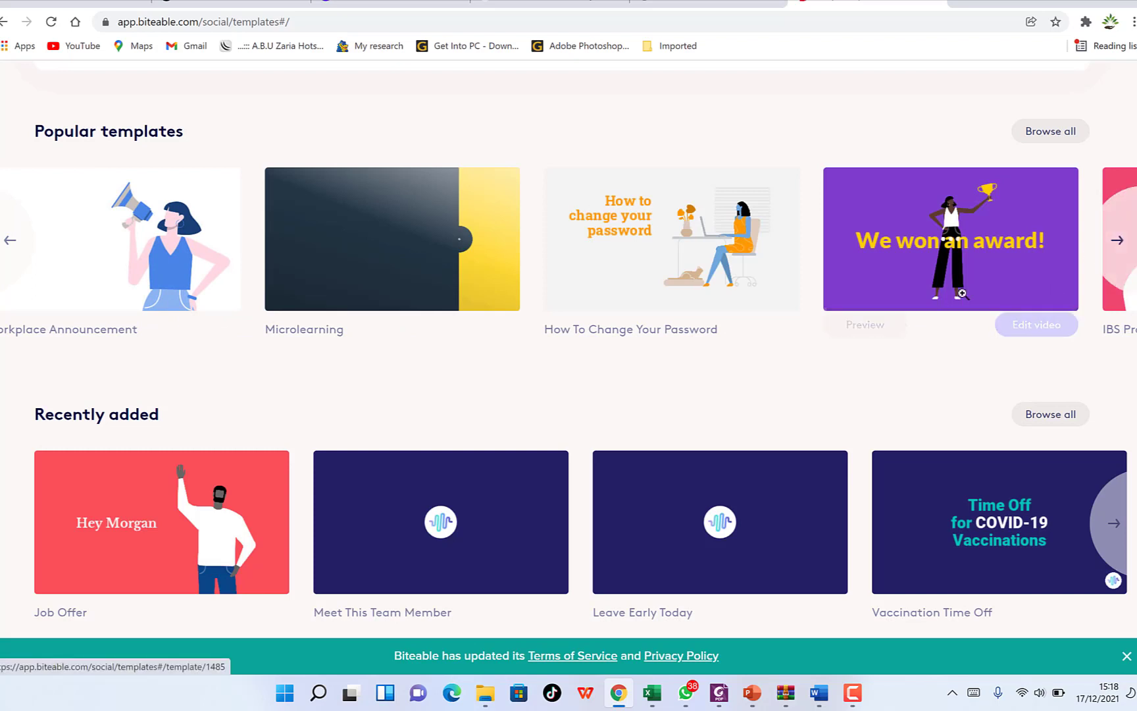
Step: Scroll down to Explainers and start editing a copy of the Work Wellness Tips template
scroll(733, 306, "down", 1)
scroll(816, 265, "up", 2)
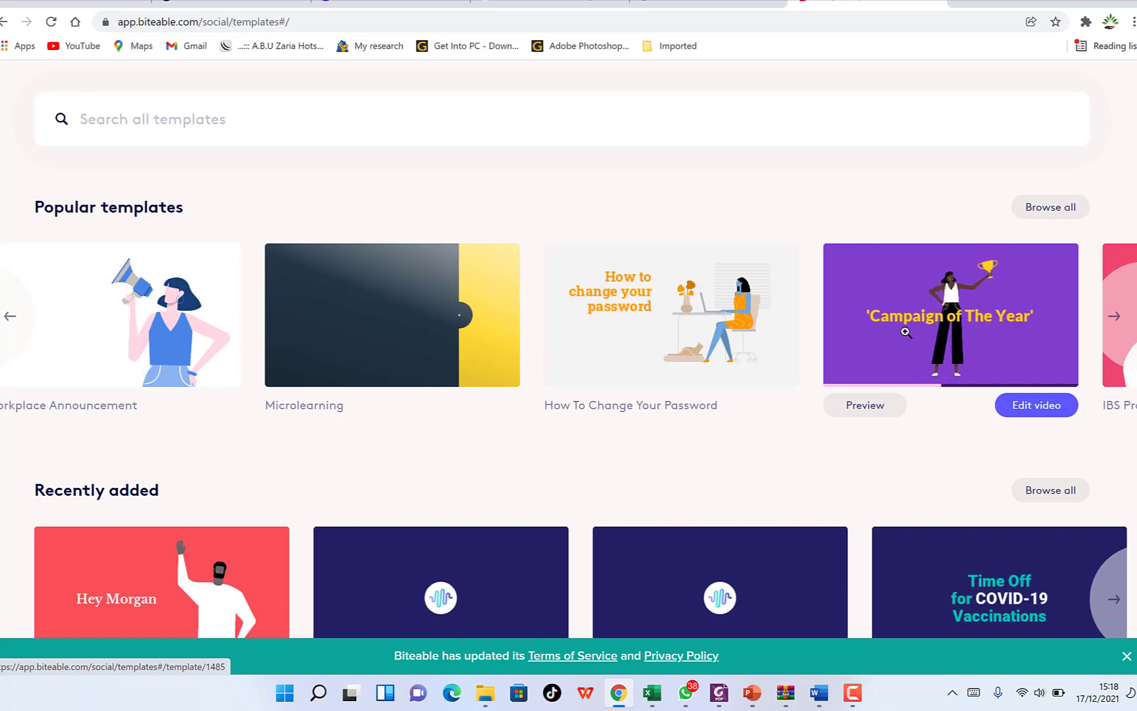
scroll(851, 351, "down", 1)
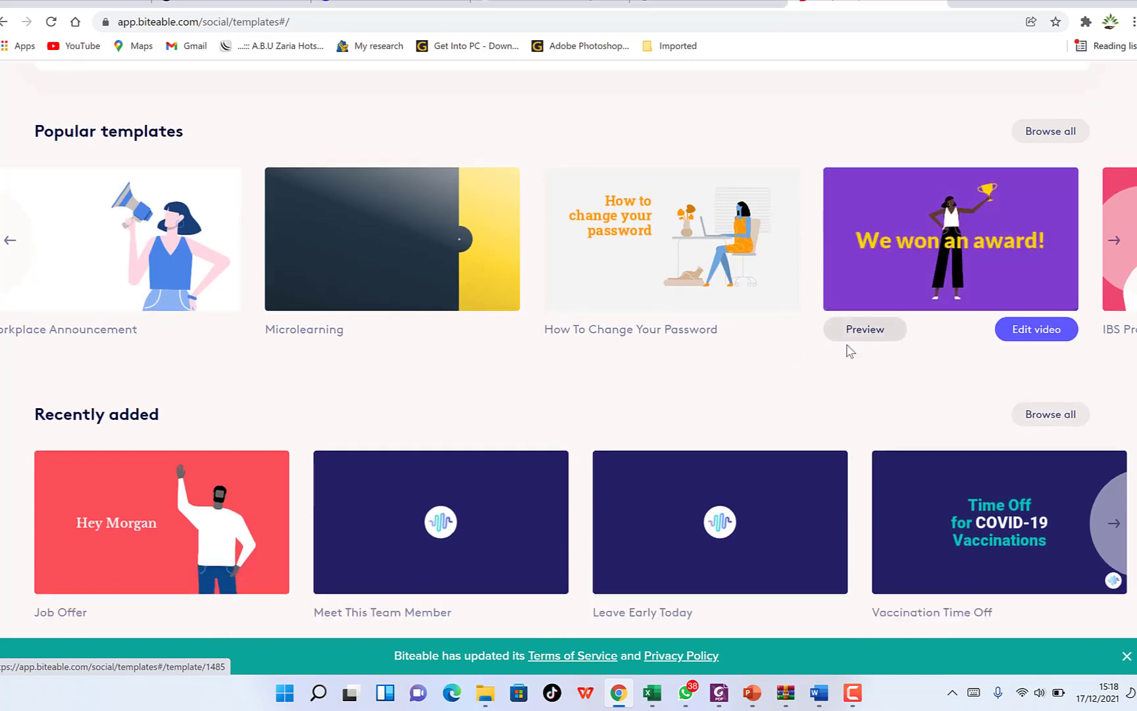
scroll(849, 350, "down", 1)
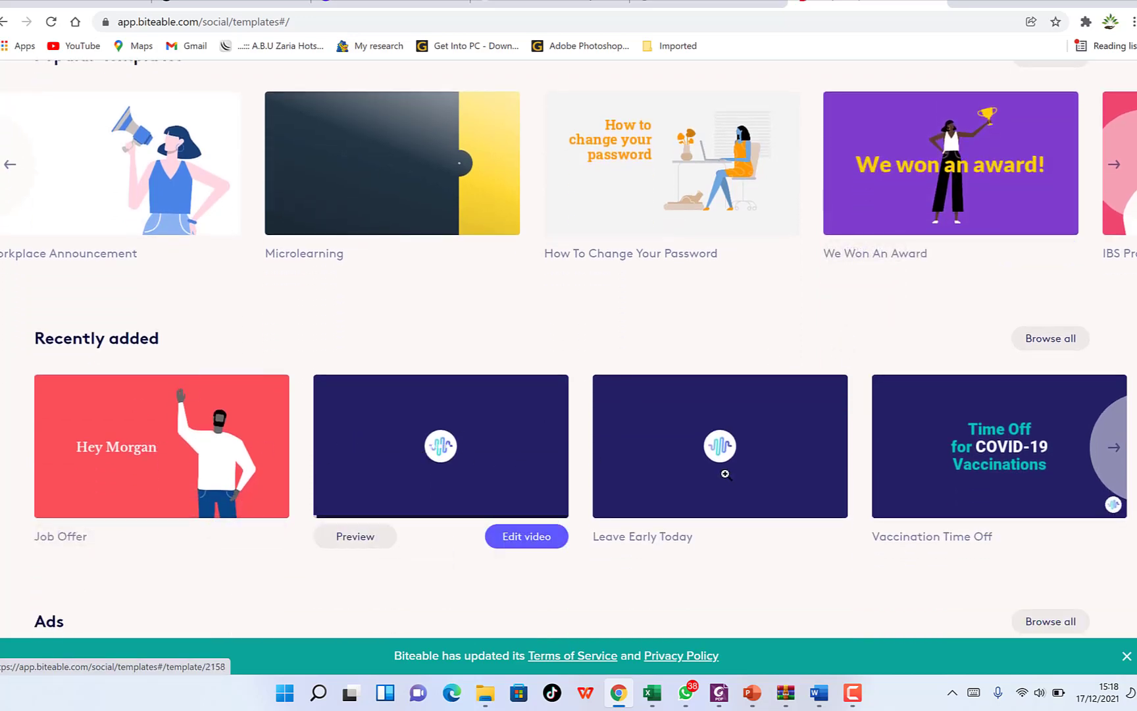
scroll(922, 460, "down", 5)
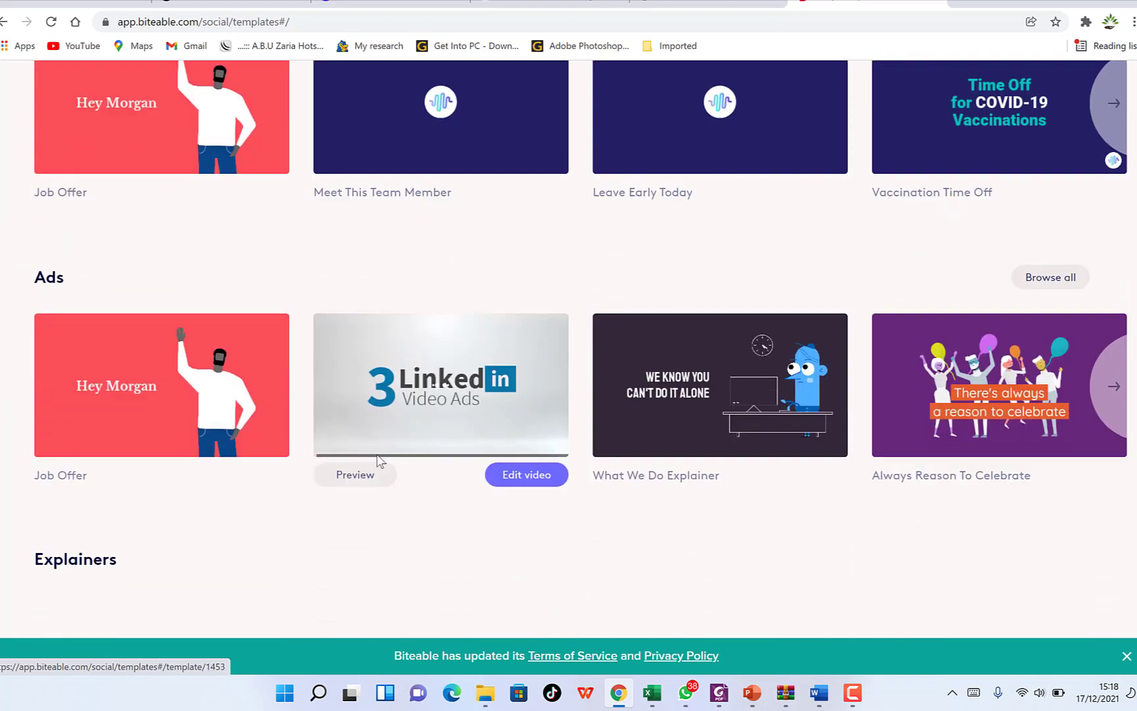
scroll(395, 427, "down", 1)
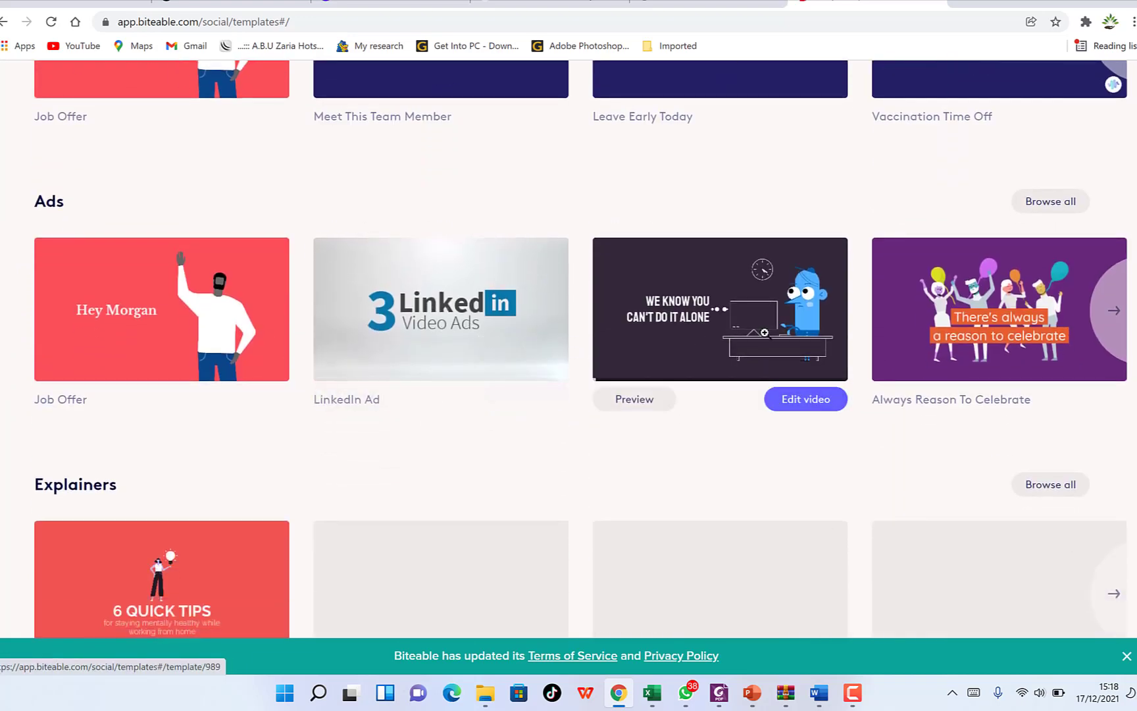
scroll(270, 390, "down", 5)
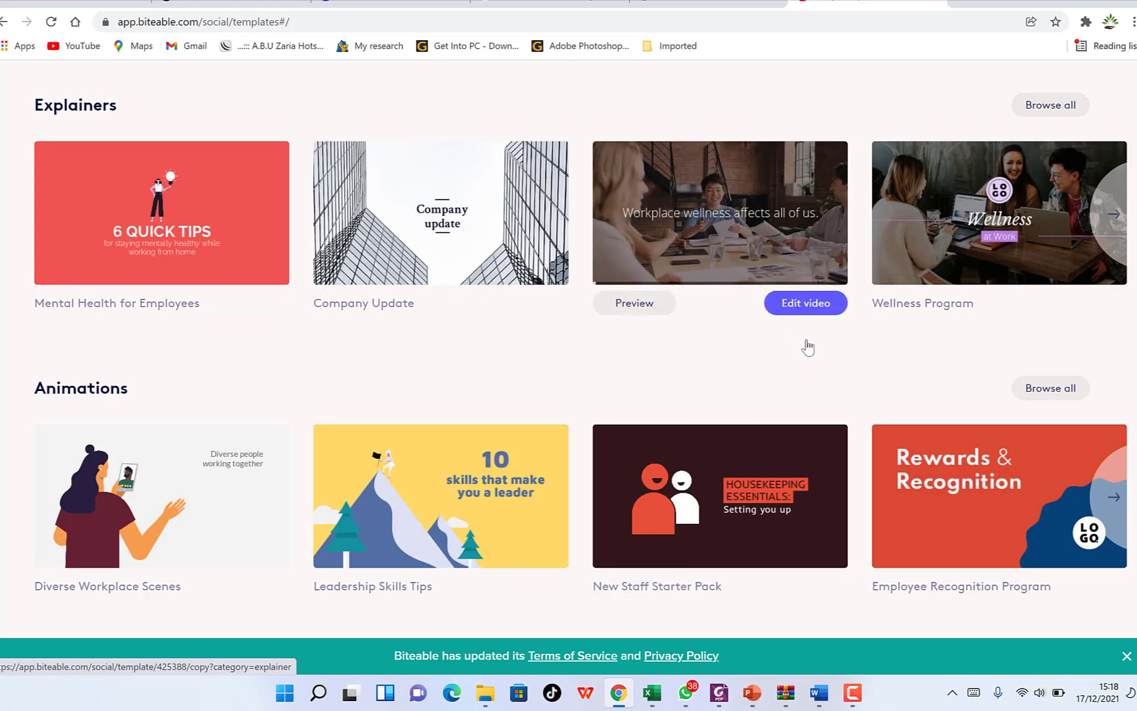
left_click(792, 306)
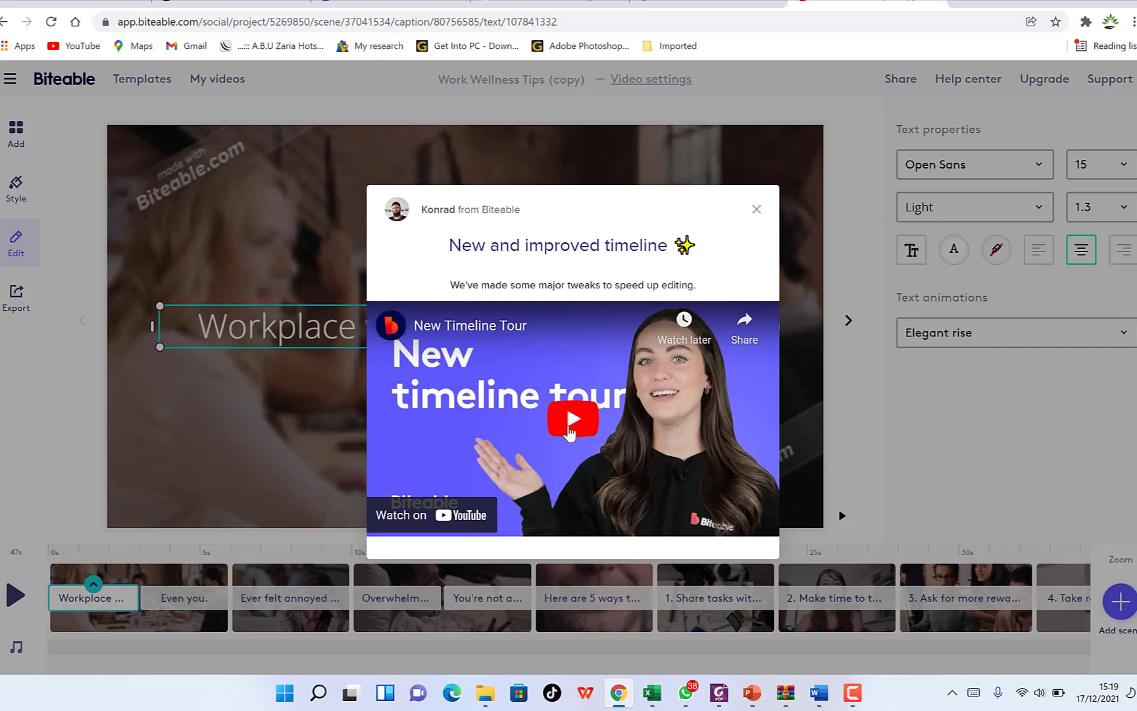
Step: Dismiss the 'New and improved timeline' announcement and show the scene library
left_click(756, 209)
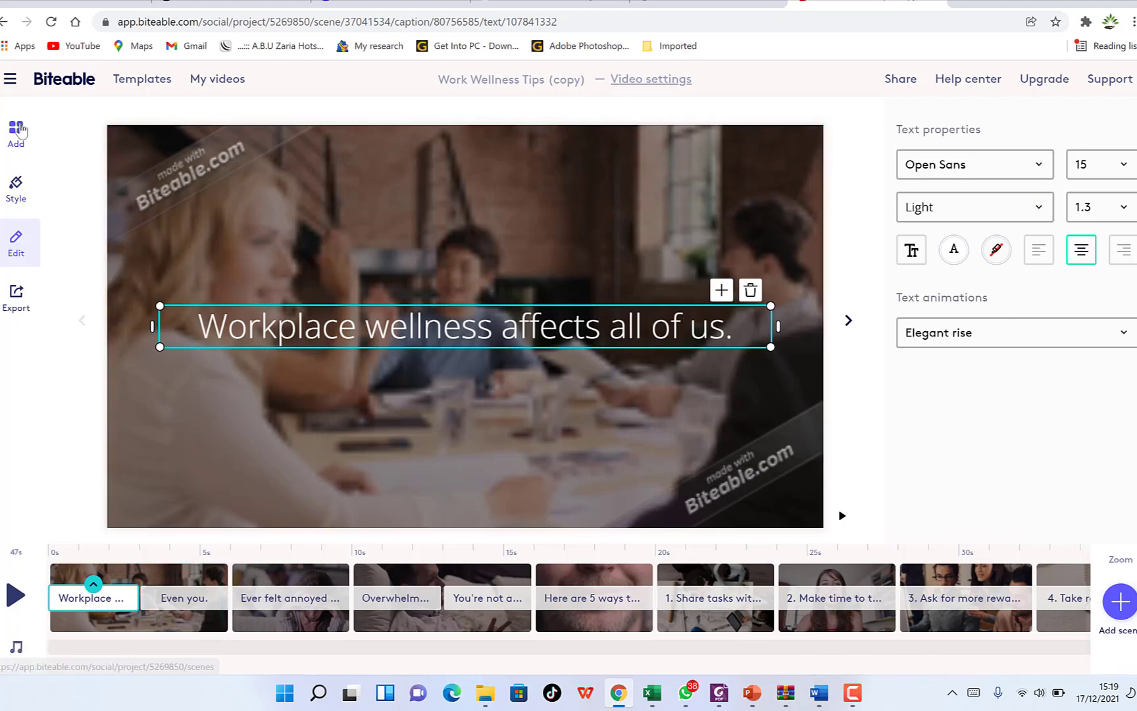
left_click(16, 134)
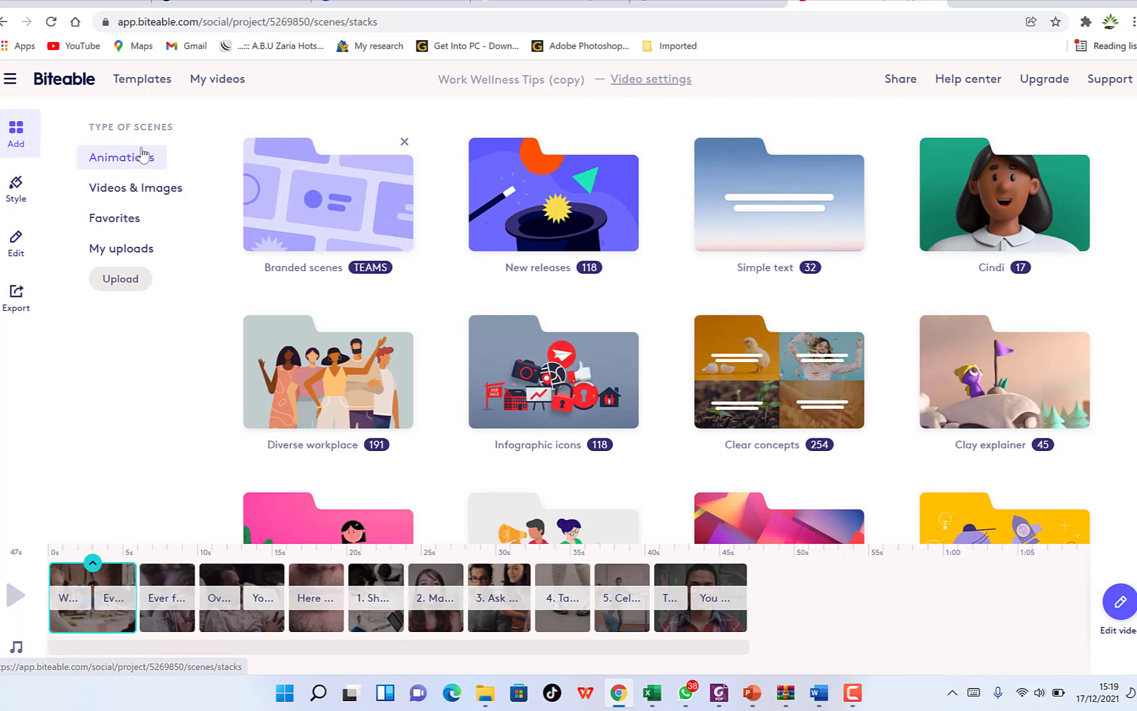
Step: Look through Videos & Images and Favorites, then go to the empty My uploads section
left_click(130, 191)
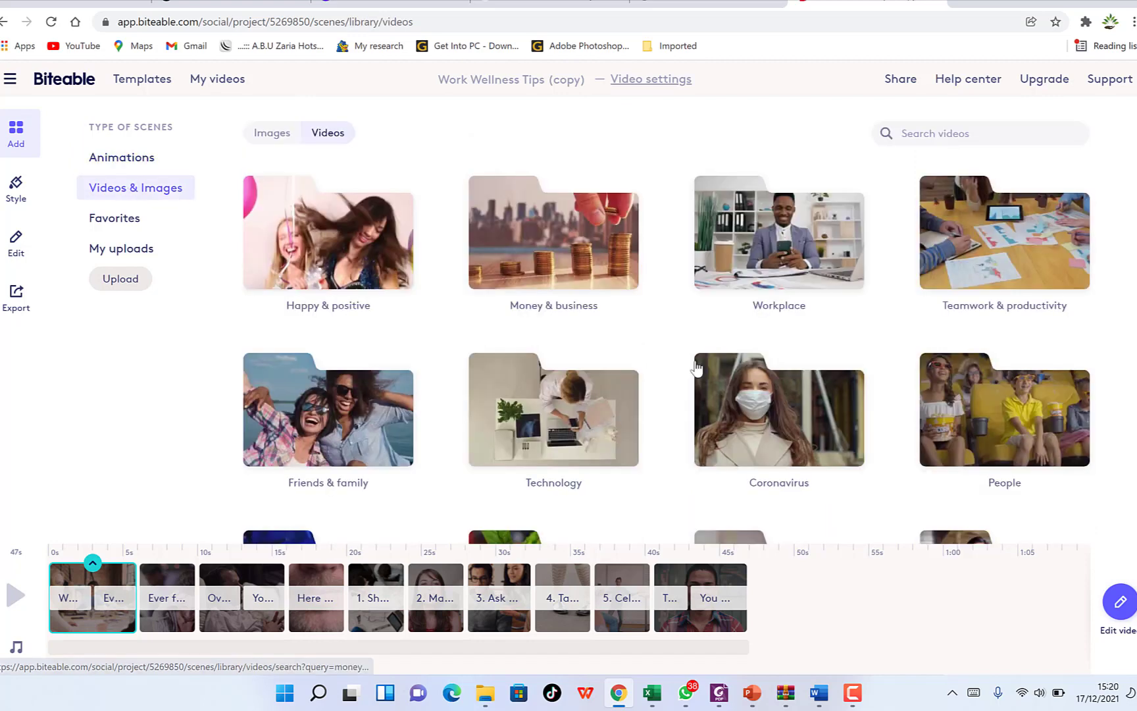
scroll(693, 354, "down", 1)
scroll(693, 354, "down", 3)
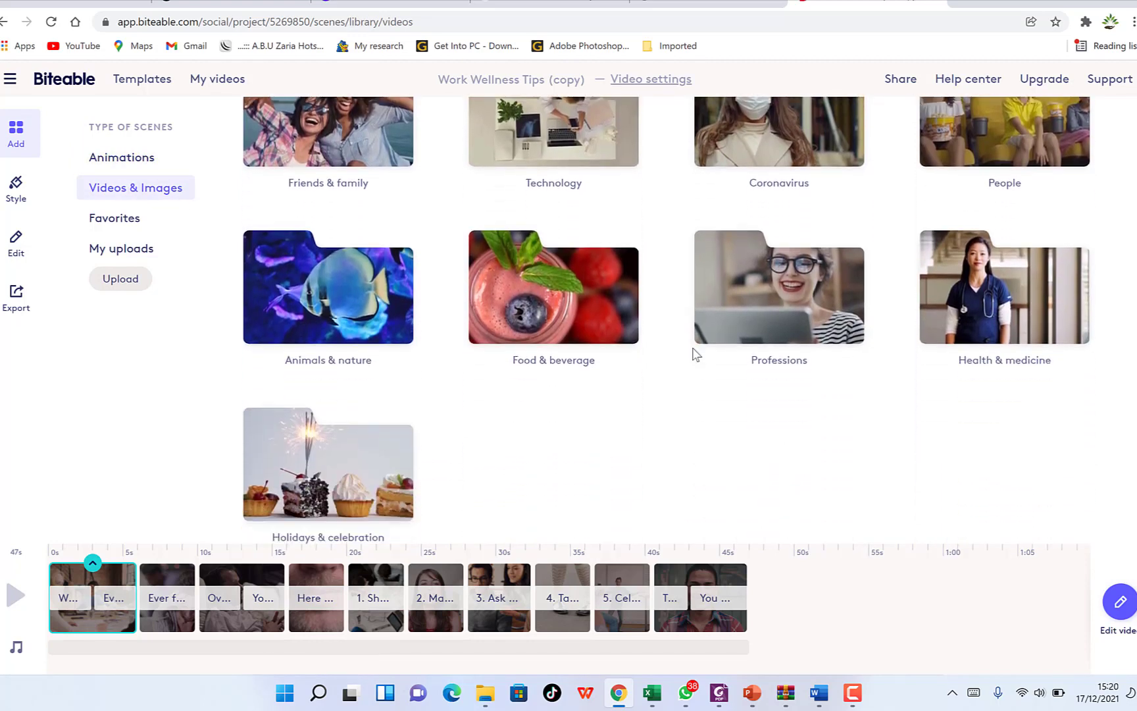
scroll(692, 354, "up", 4)
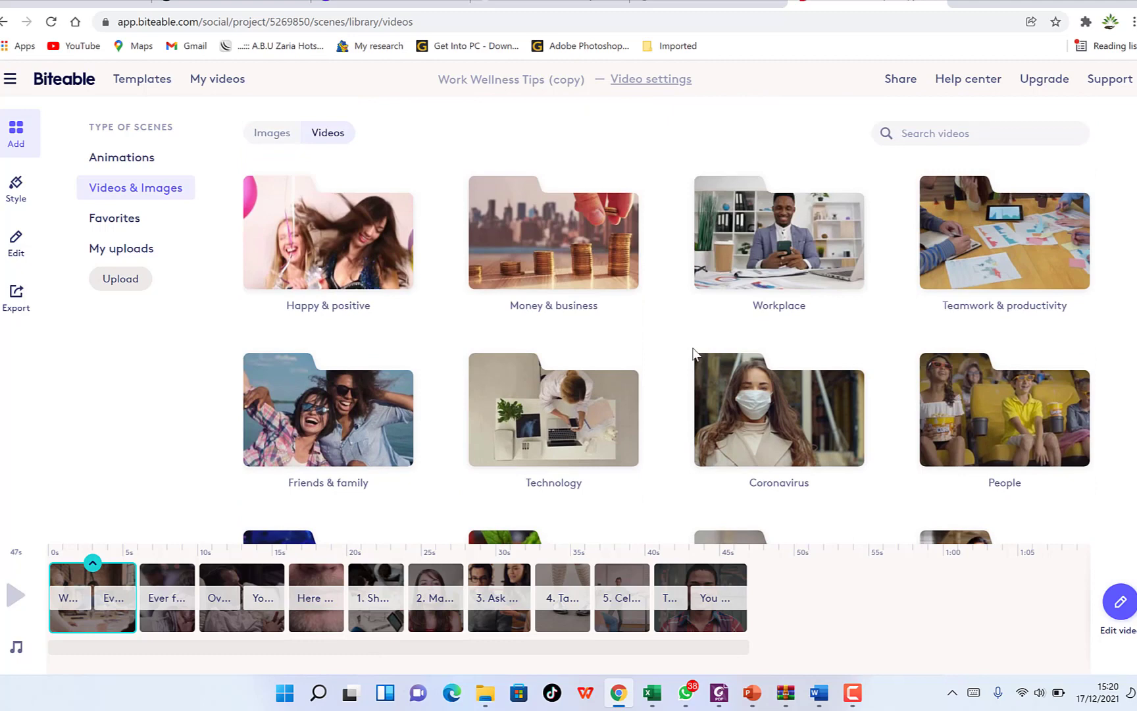
left_click(109, 225)
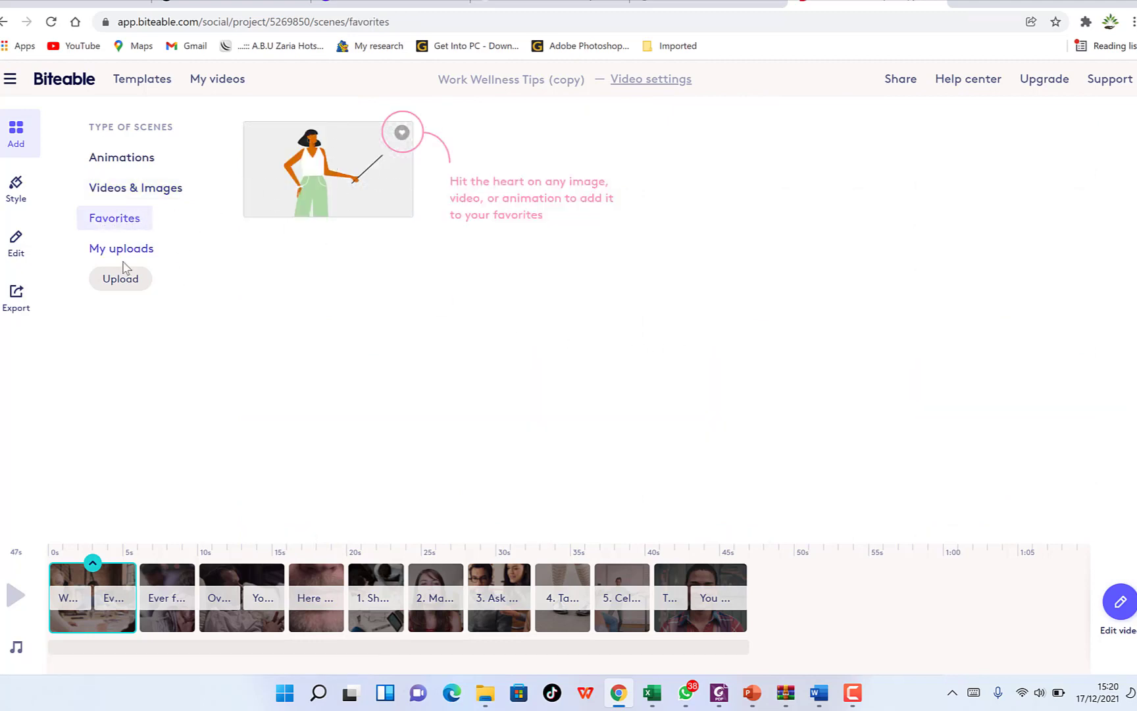
left_click(116, 253)
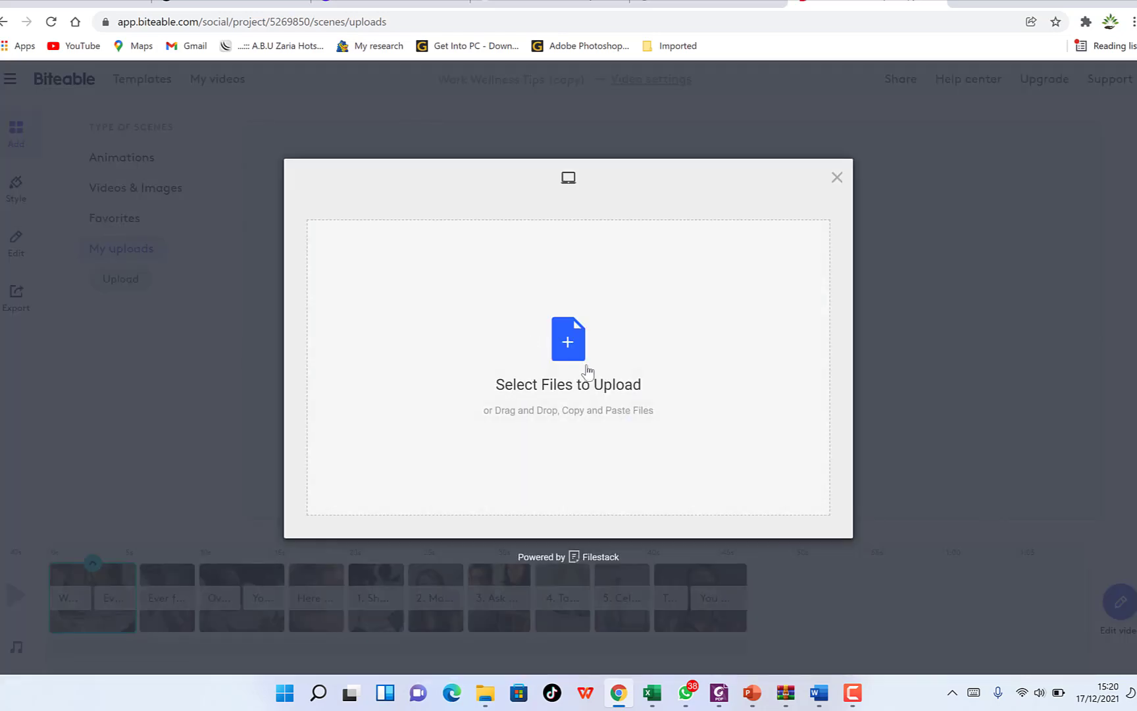
Step: Upload DSC_5081.jpg from Pictures and add it as a new scene after the opening captions
left_click(576, 337)
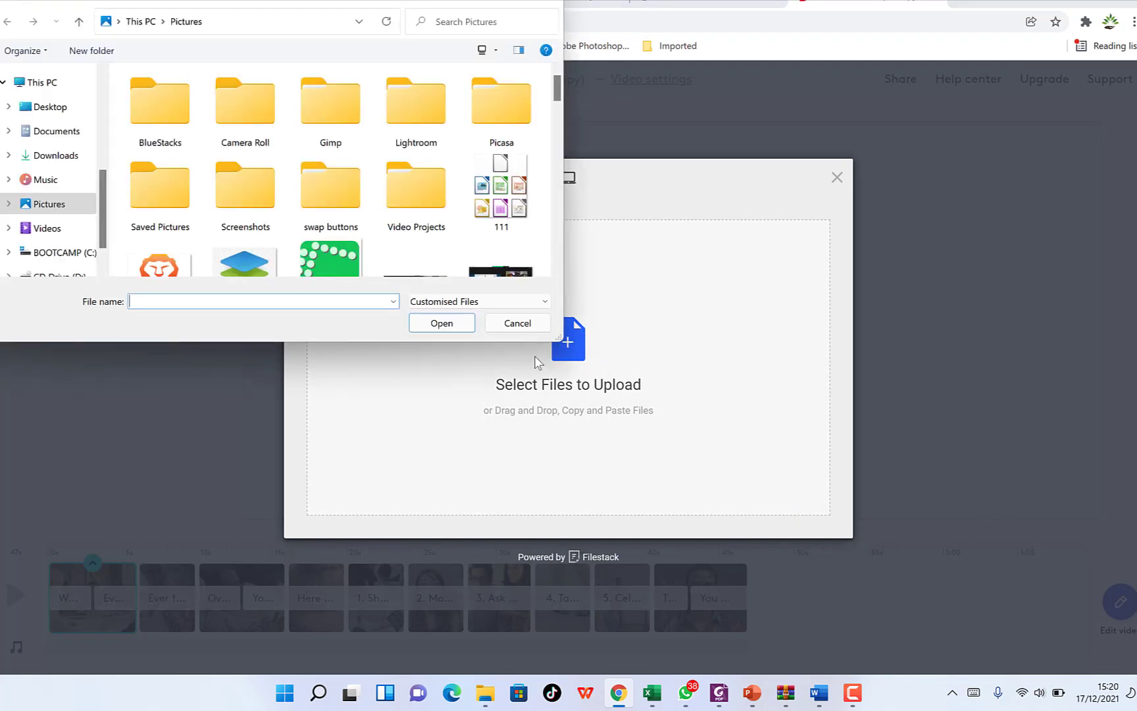
scroll(279, 251, "down", 5)
scroll(267, 246, "up", 3)
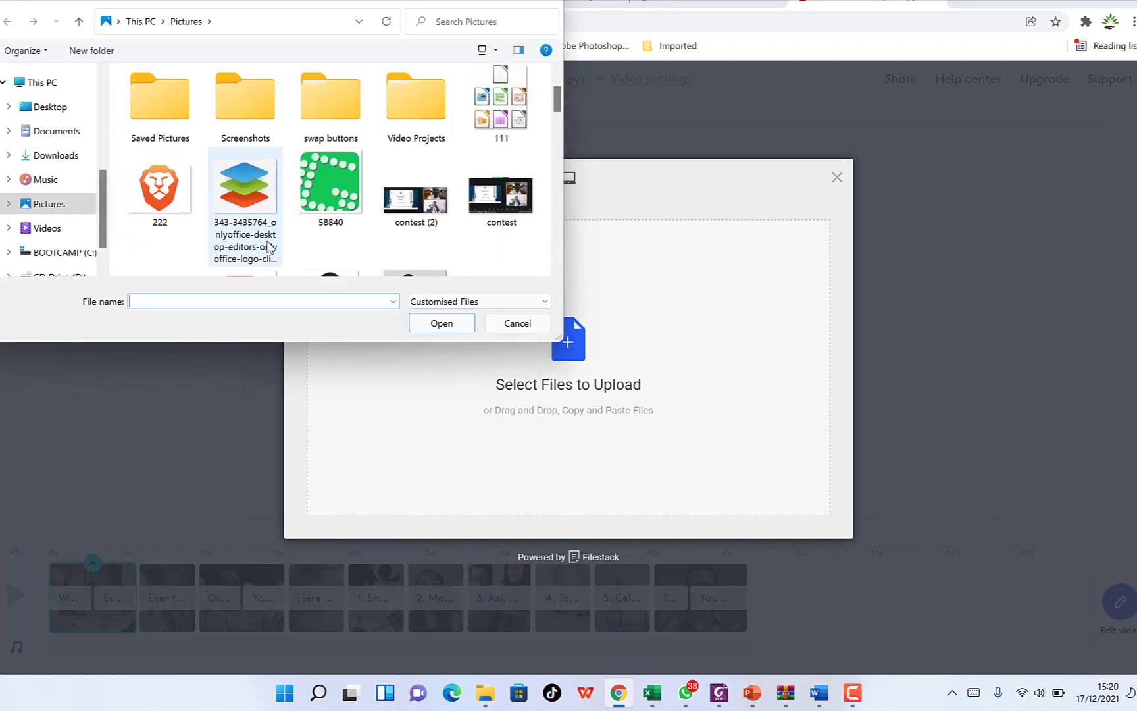
scroll(290, 235, "down", 1)
left_click(311, 226)
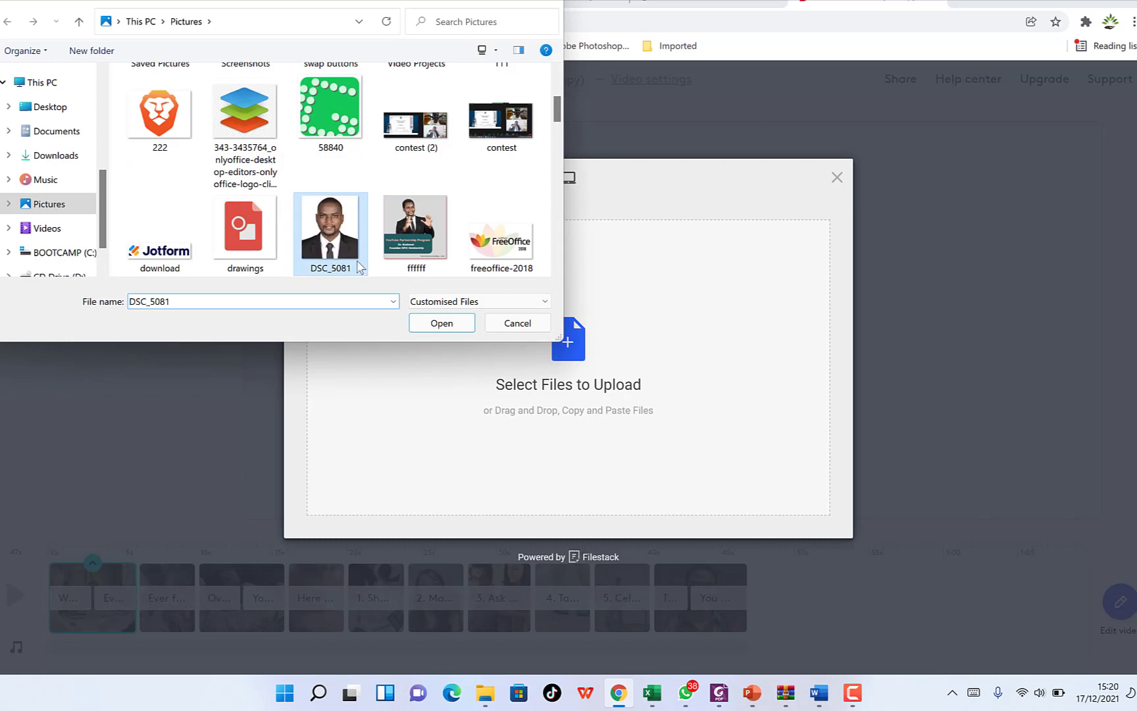
left_click(442, 322)
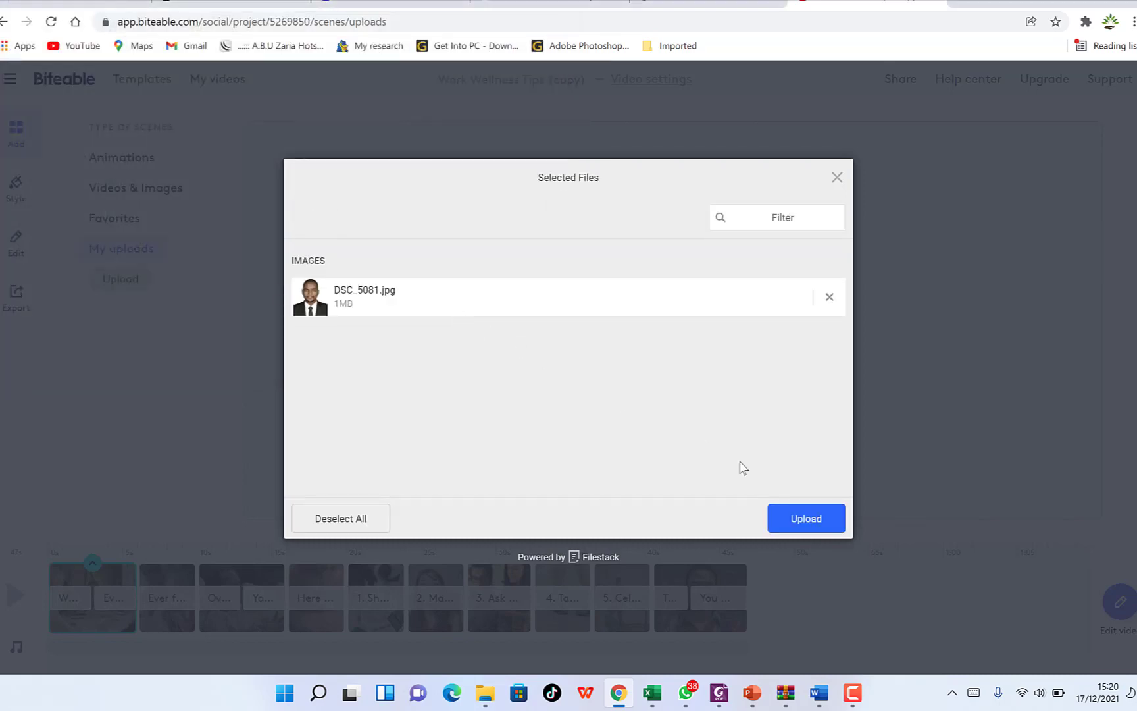
left_click(813, 521)
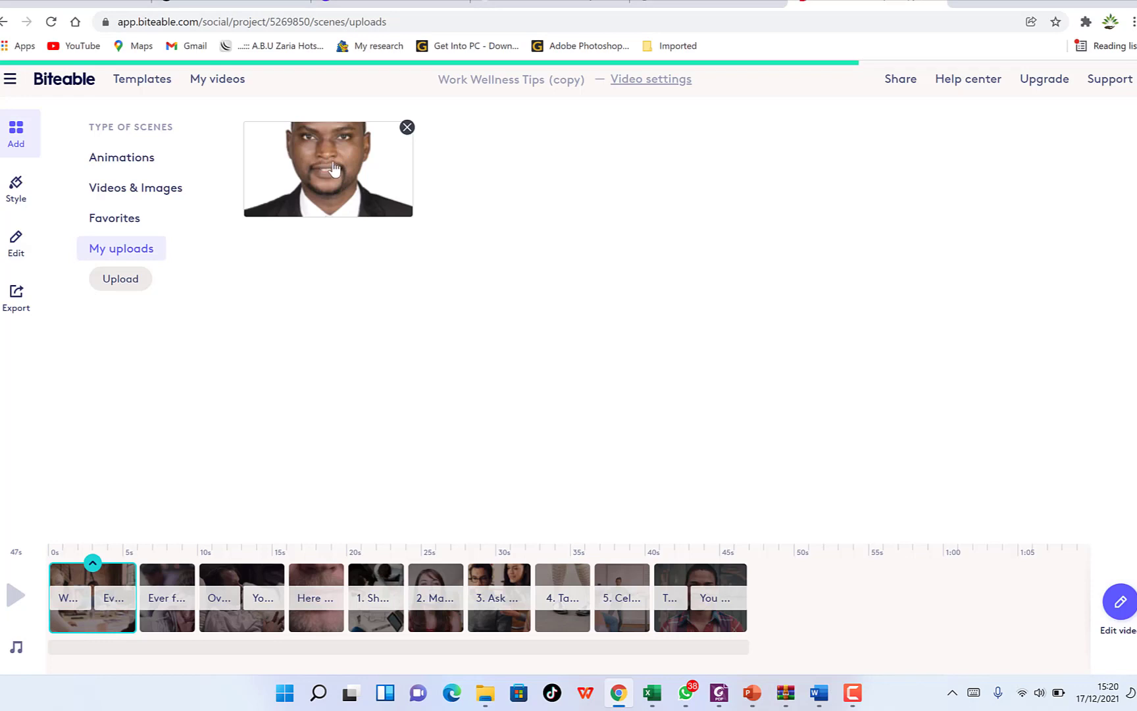
left_click(334, 170)
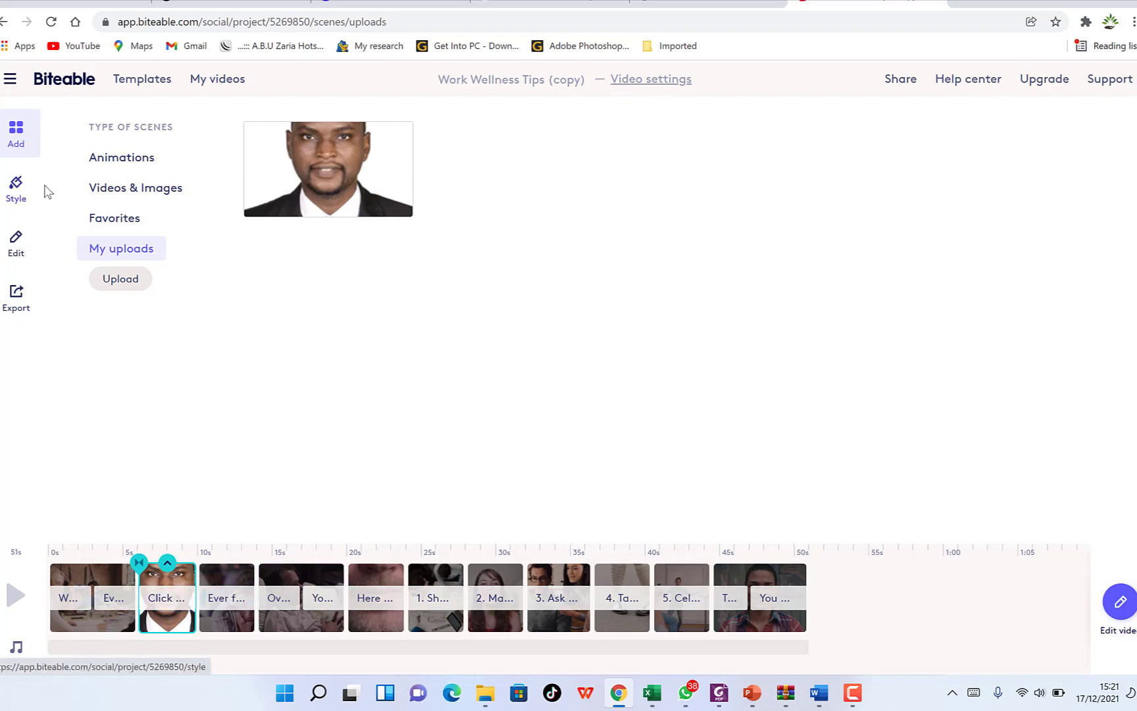
left_click(9, 194)
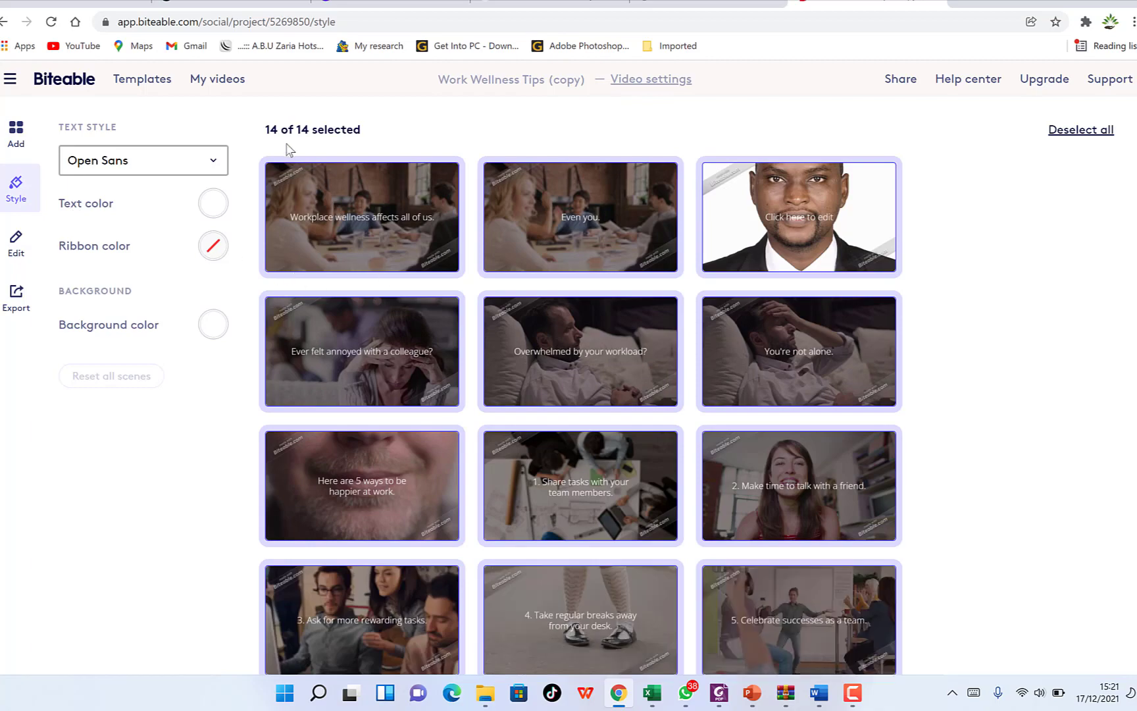
Step: Deselect the portrait and opening scenes, leaving 12 of 14 scenes chosen for restyling
scroll(568, 484, "down", 3)
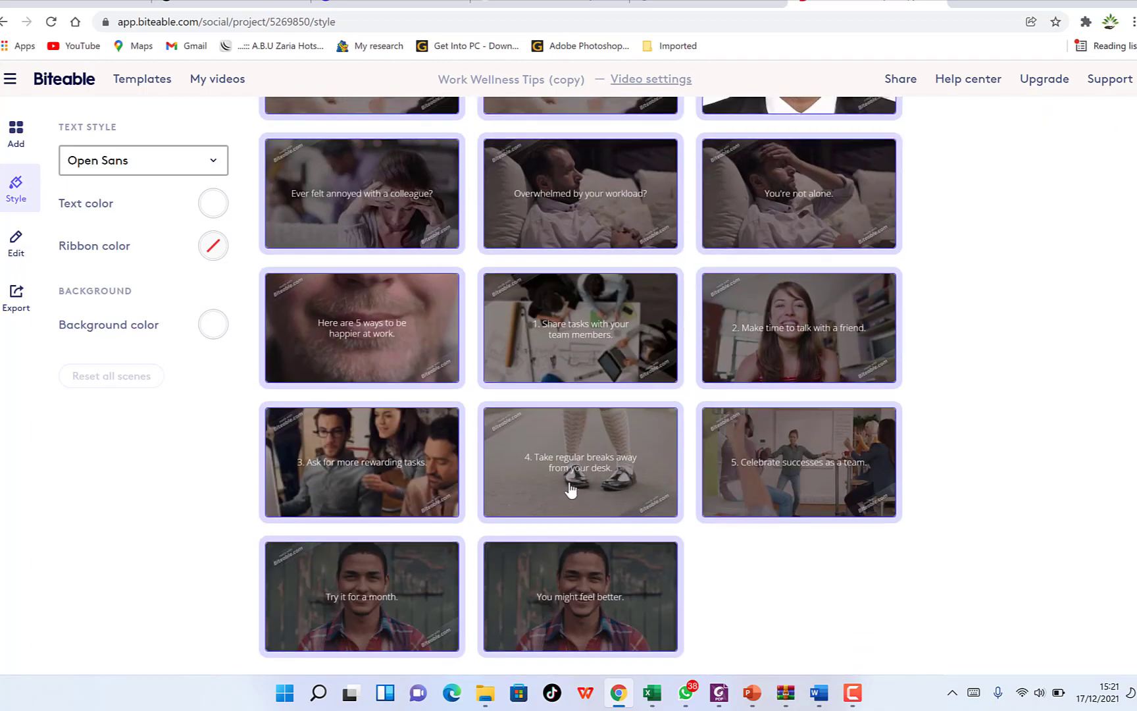
scroll(568, 487, "up", 3)
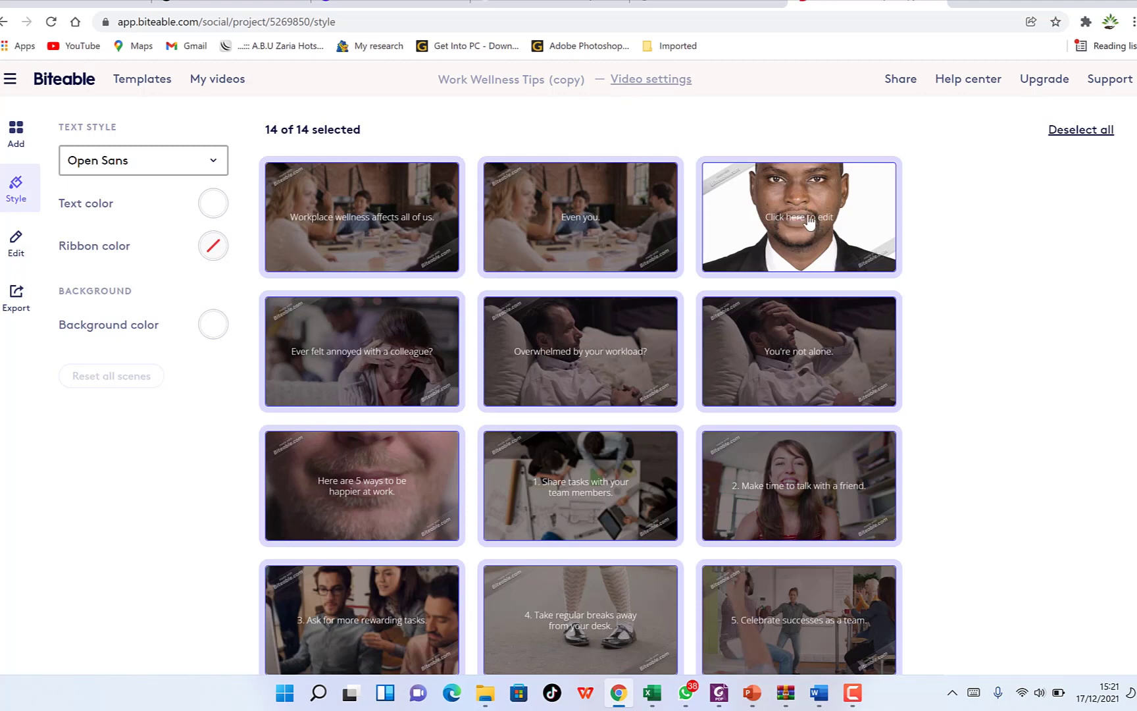
left_click(808, 223)
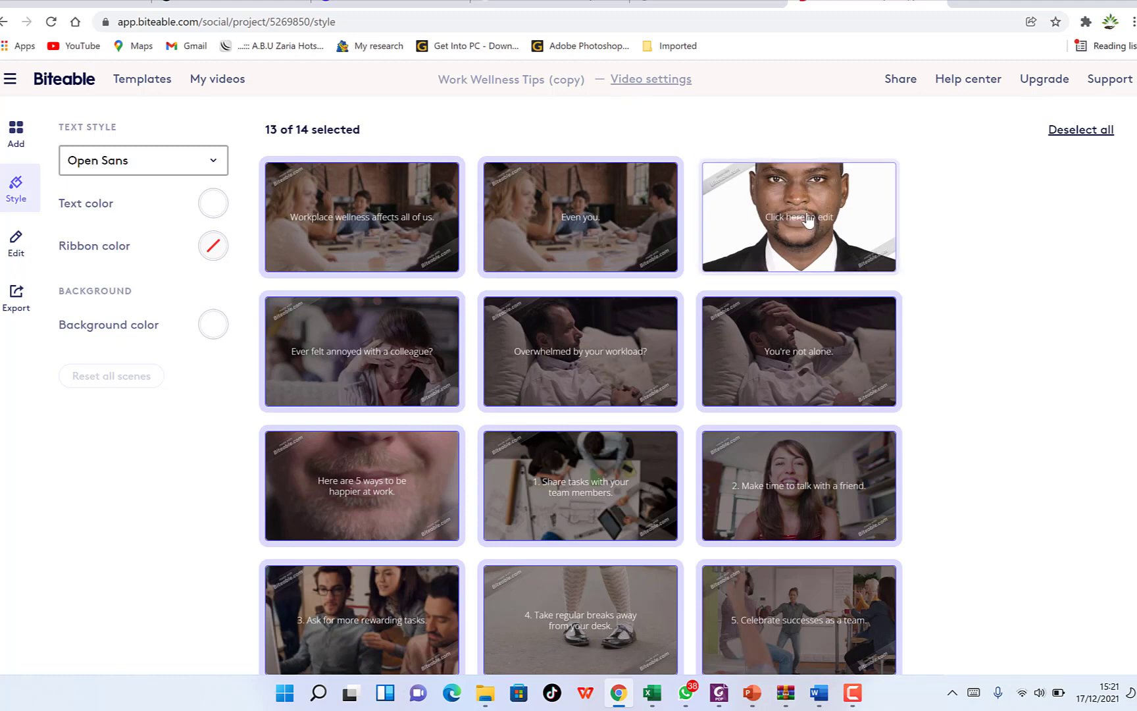
left_click(427, 238)
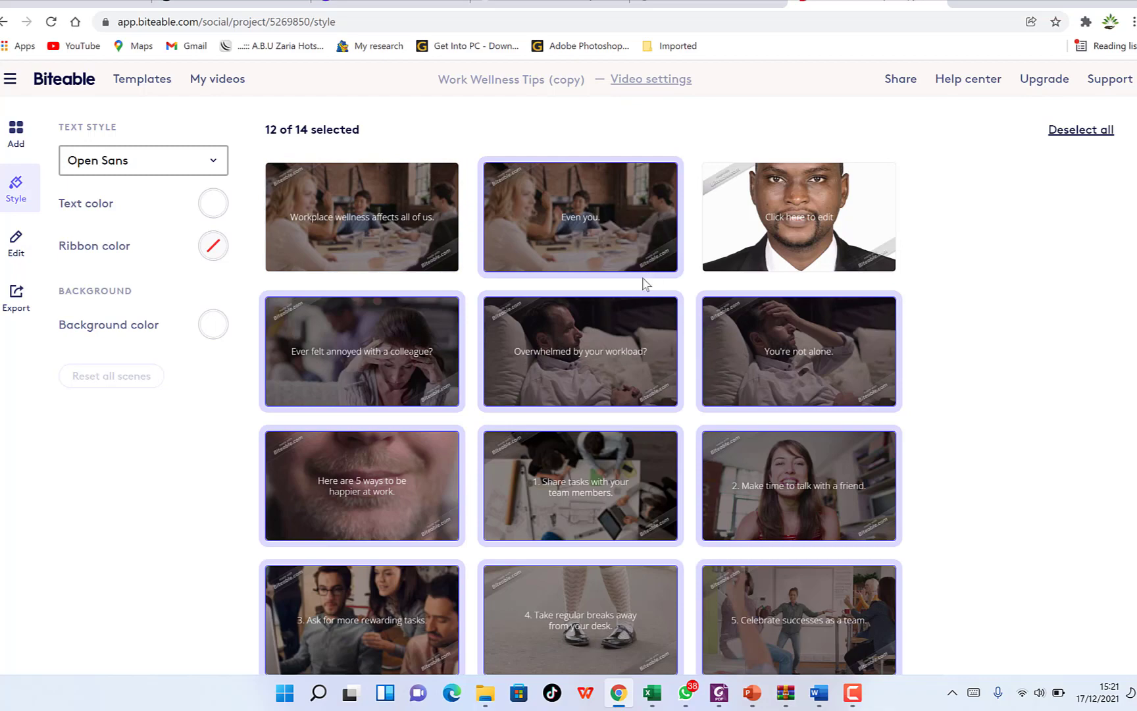
scroll(643, 287, "down", 3)
scroll(362, 258, "up", 3)
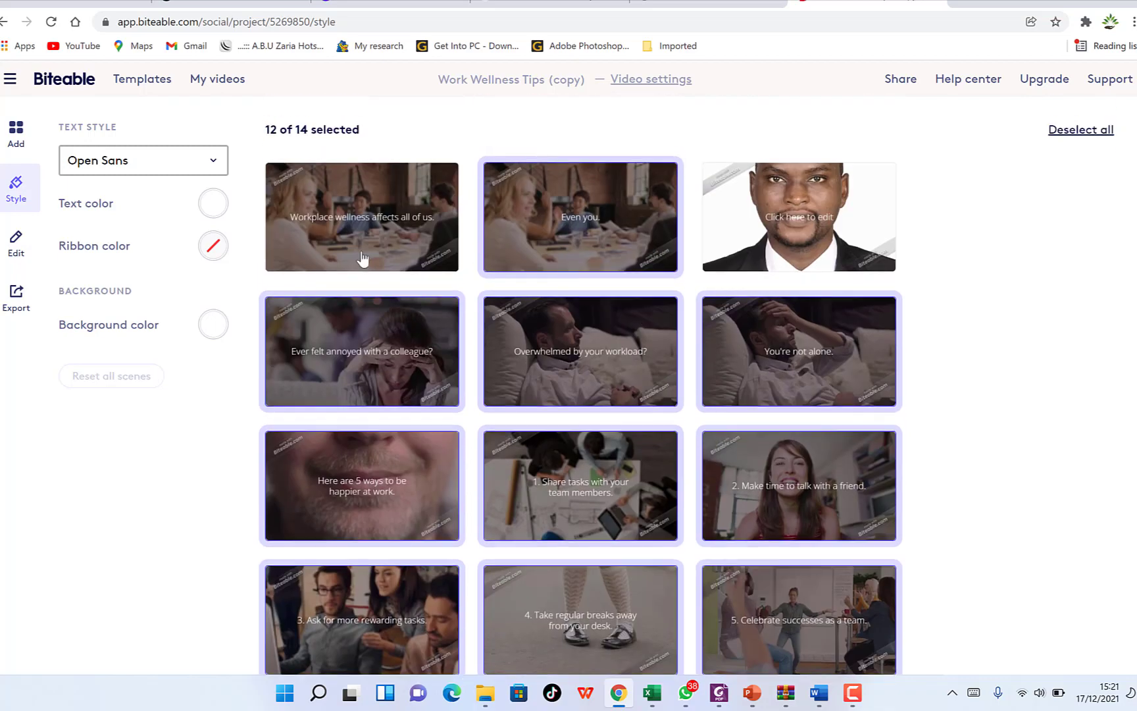
left_click(211, 205)
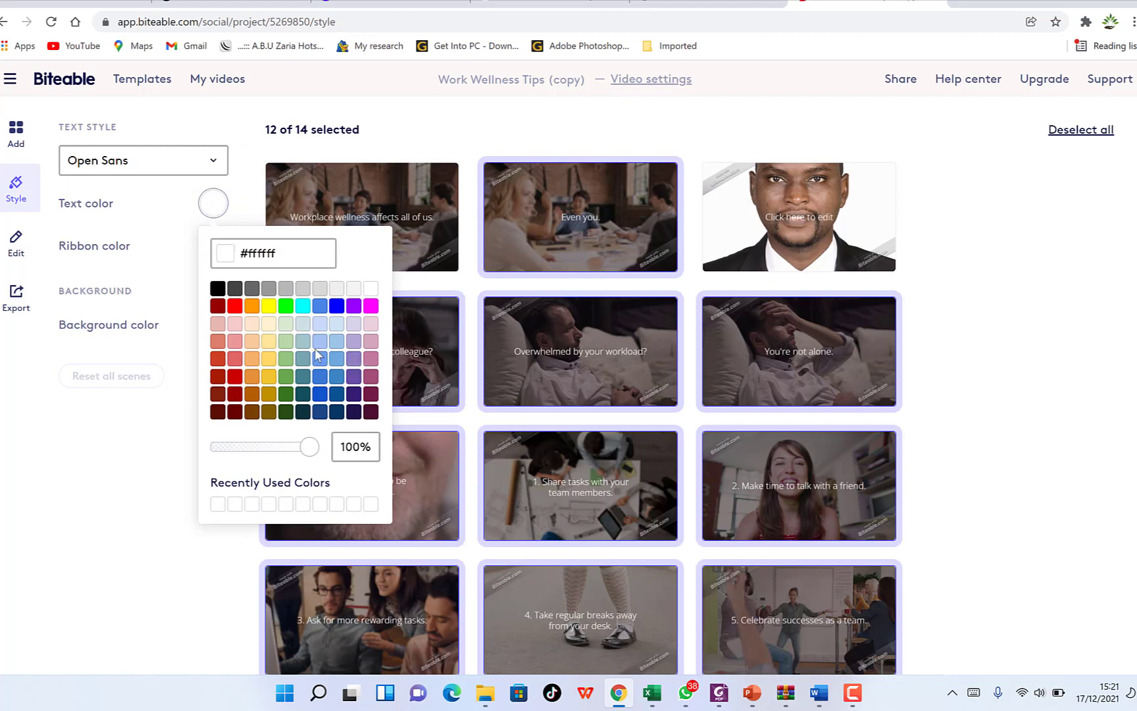
Step: Try red, black and green caption ribbons, then settle on dark red #5B0F00
left_click(120, 247)
left_click(214, 245)
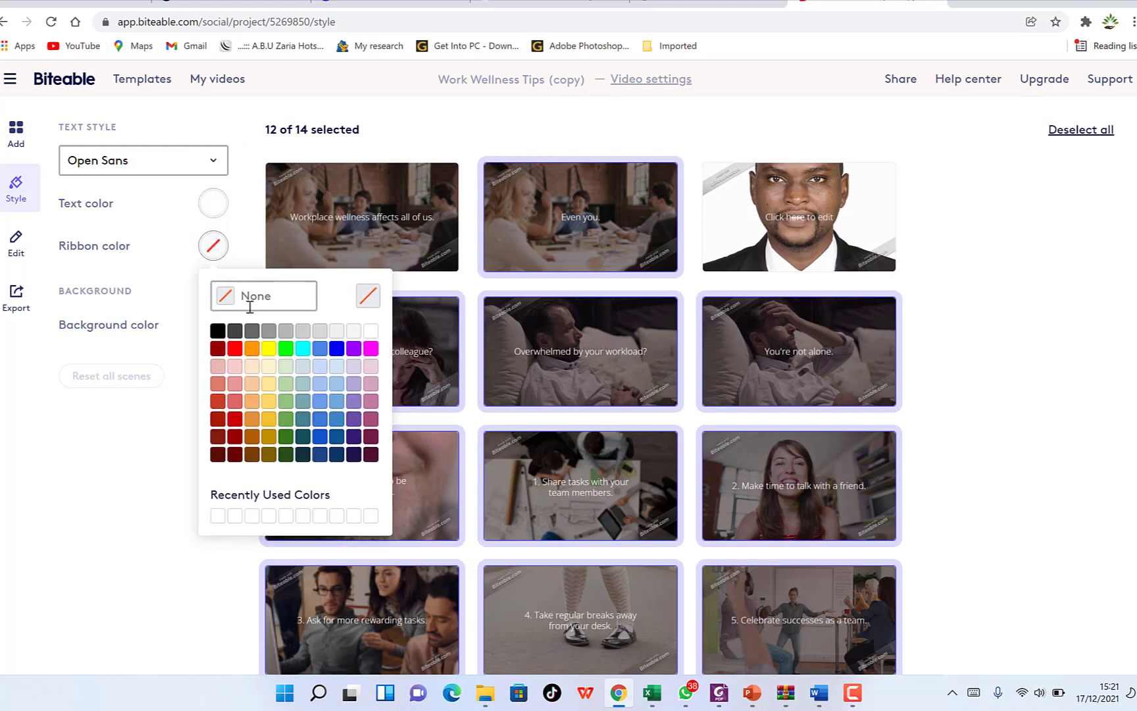
left_click(234, 401)
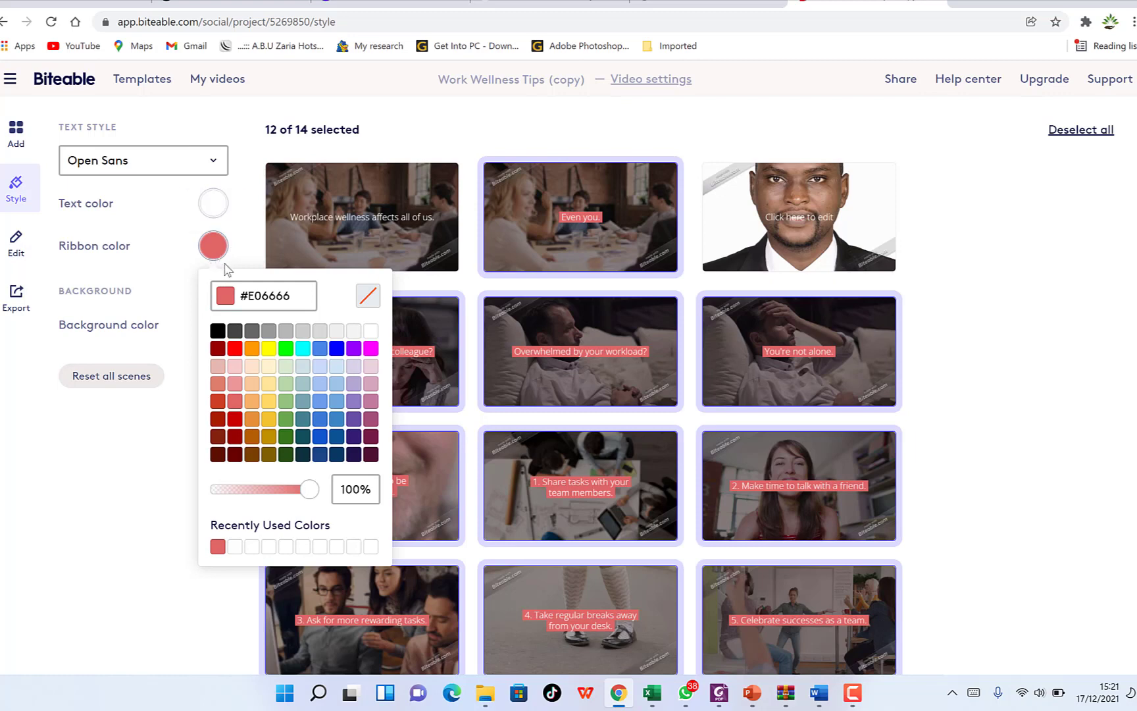
left_click(218, 335)
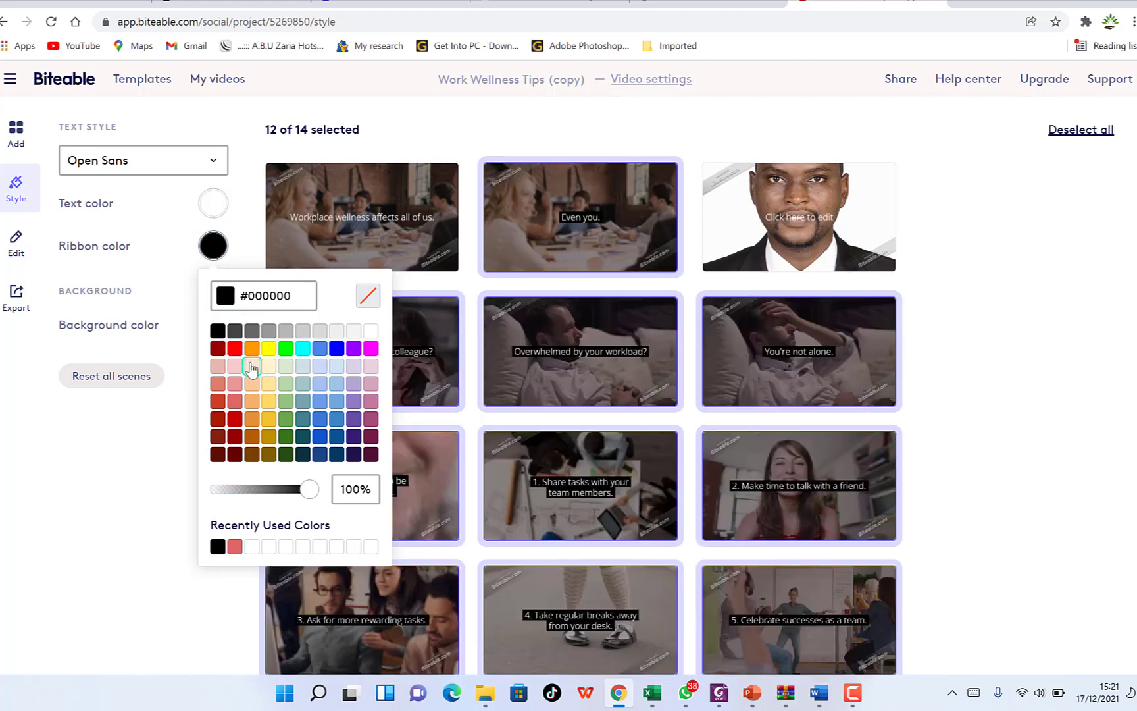
left_click(285, 349)
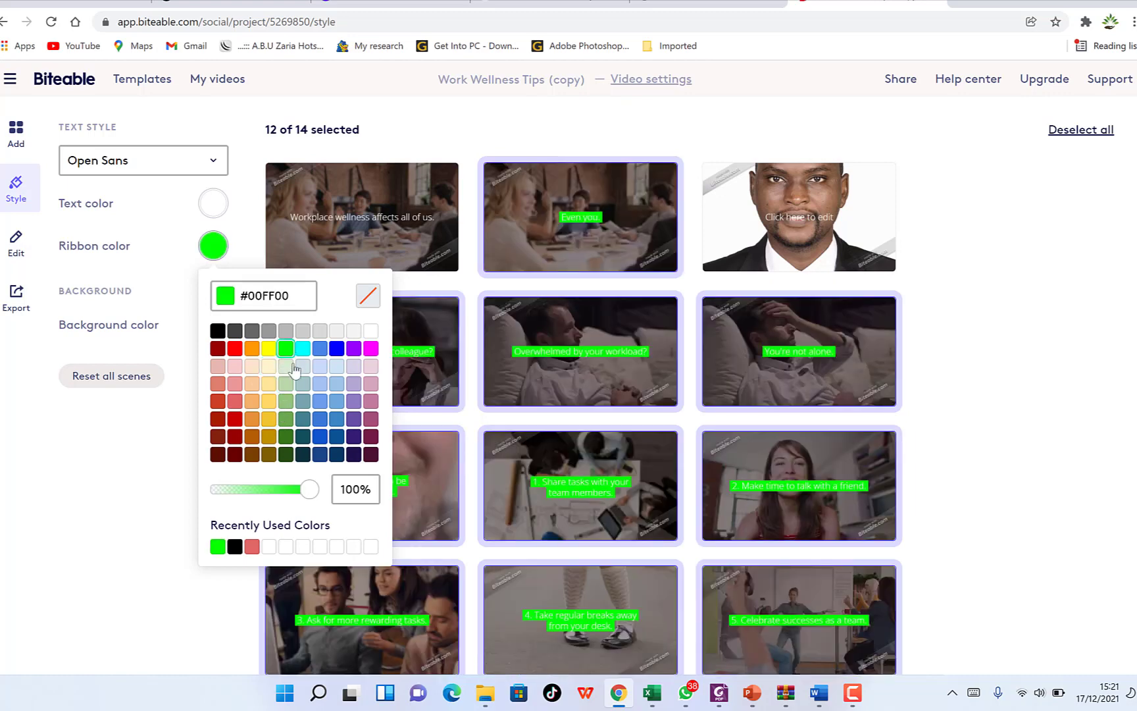
left_click(217, 455)
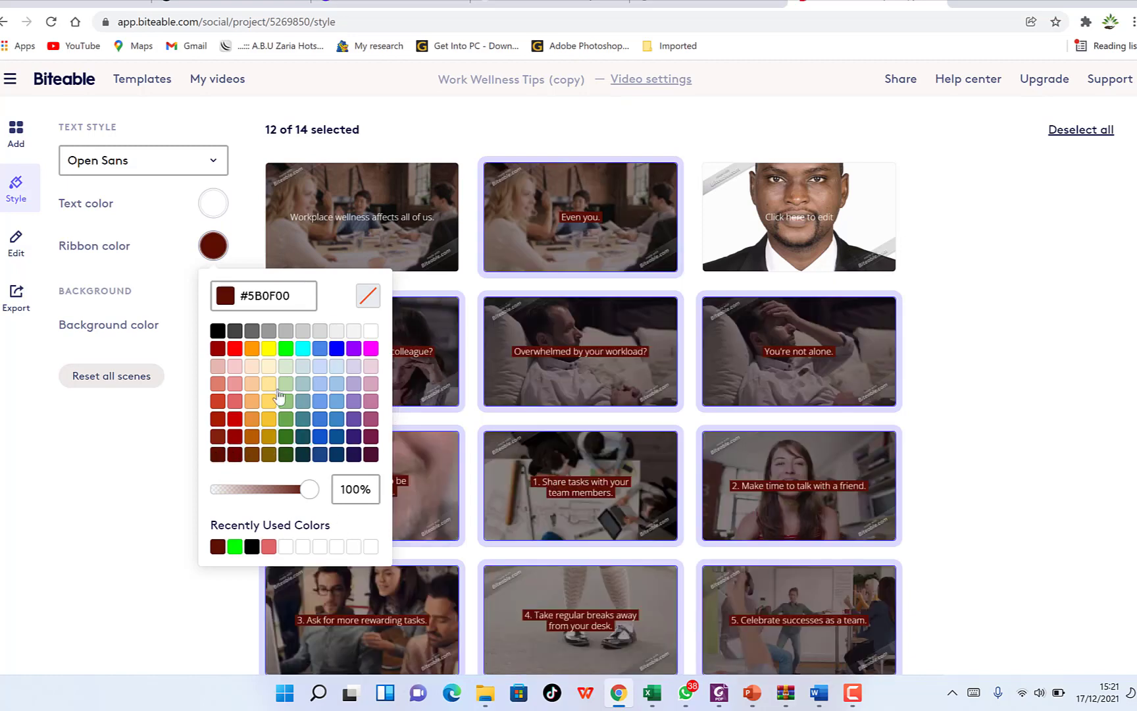
left_click_drag(124, 498, 183, 320)
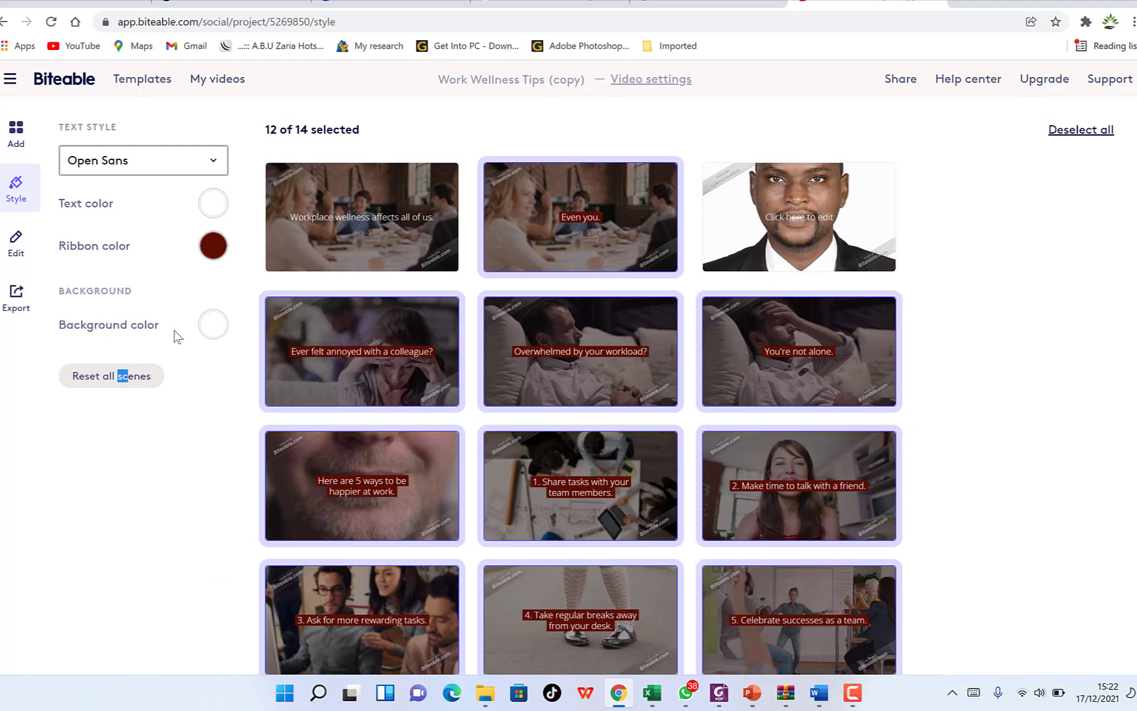
left_click(214, 325)
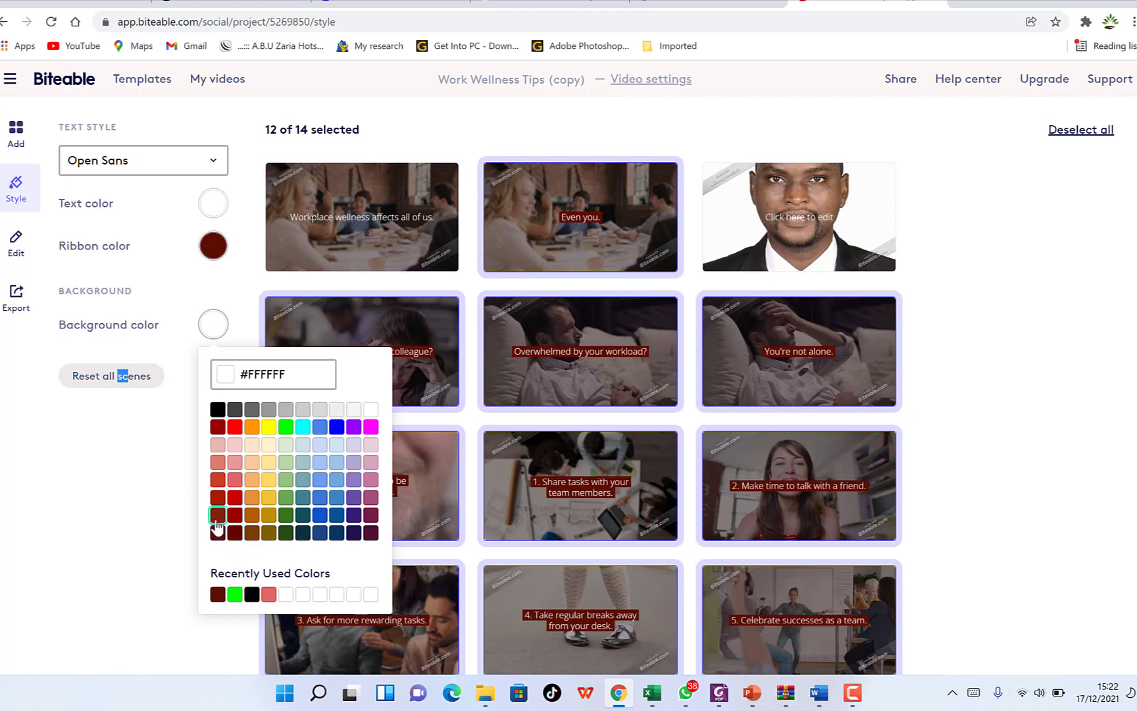
Step: Set a green scene background, then reset all scenes to their default style
left_click(285, 427)
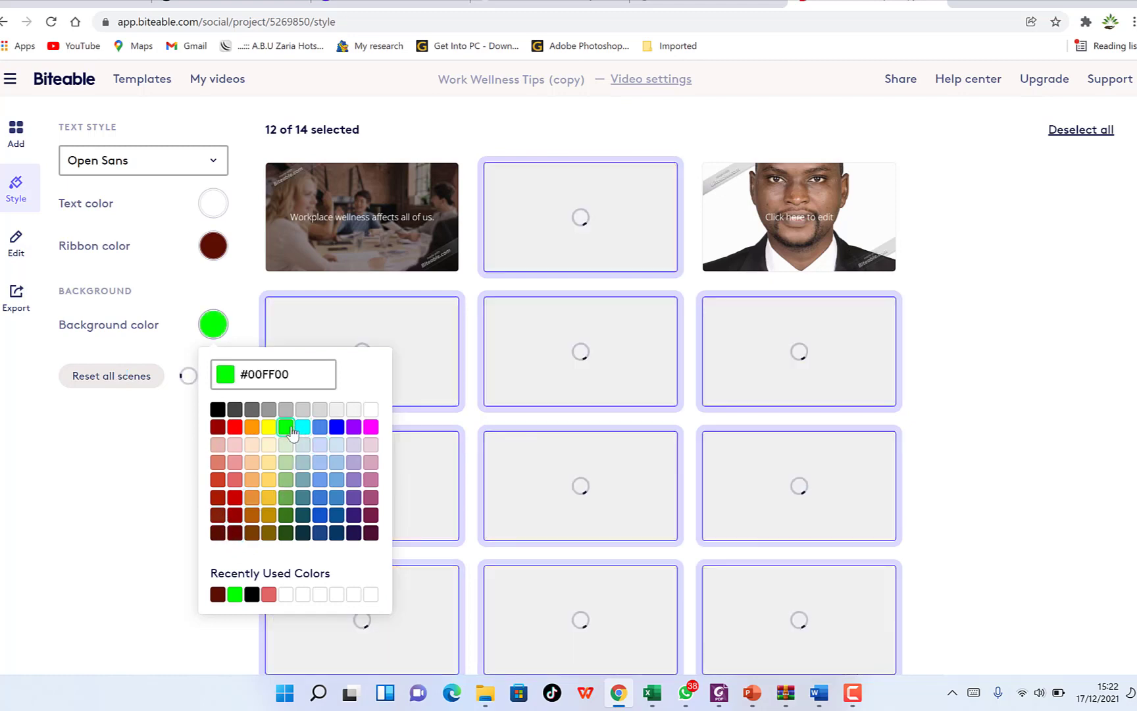
scroll(384, 446, "down", 3)
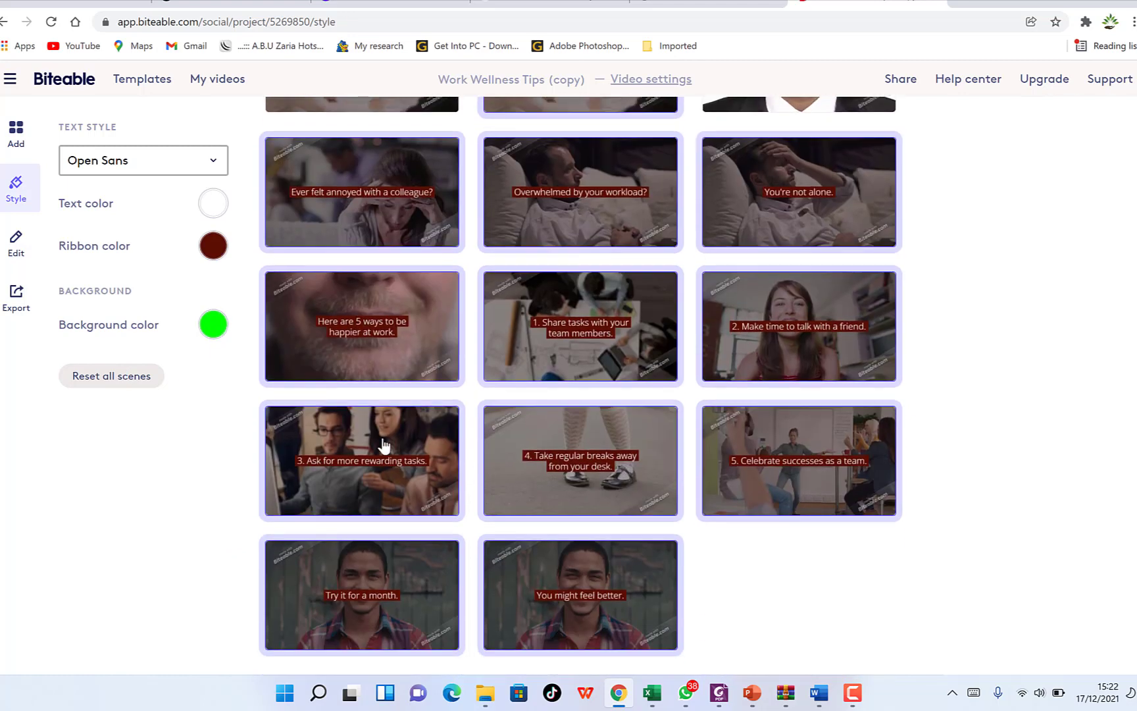
left_click(113, 376)
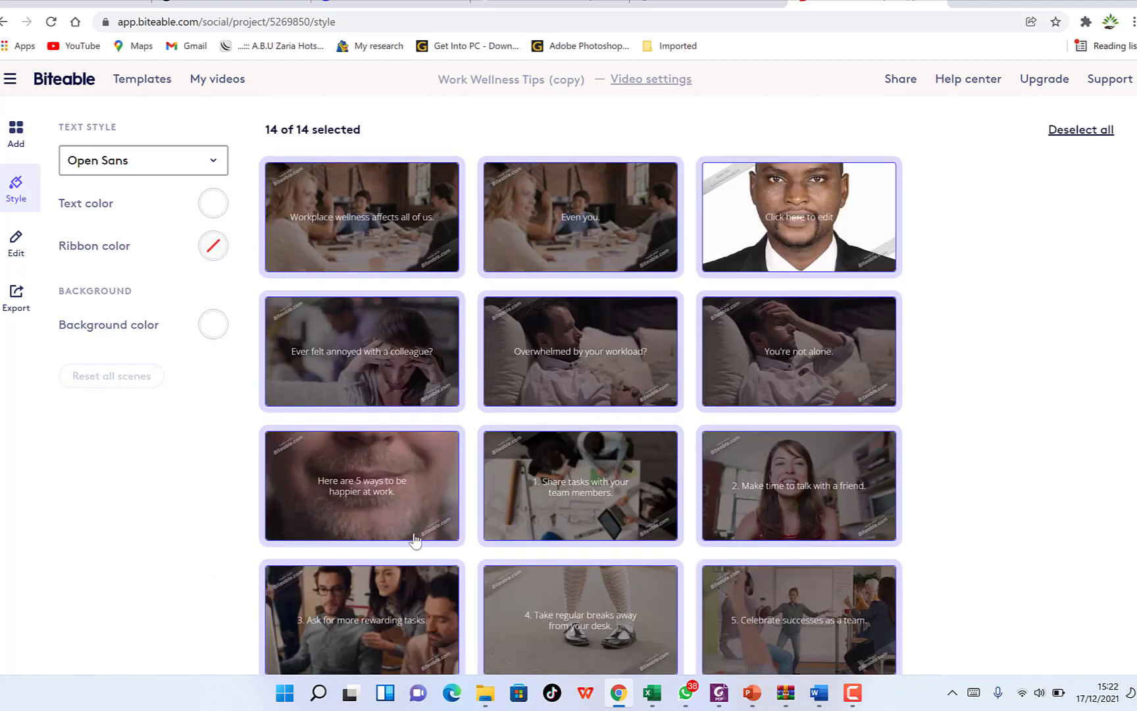
Step: Open the portrait scene in Edit and show its background image settings (100% placement, Zoom in)
left_click(14, 248)
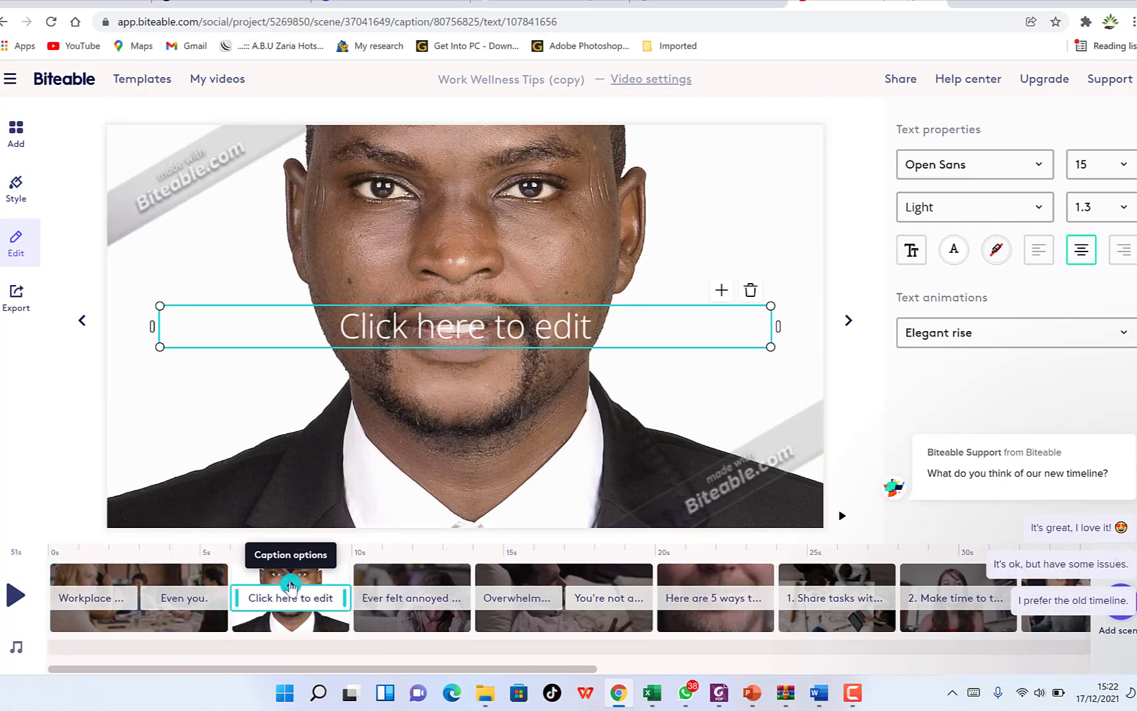
left_click(290, 584)
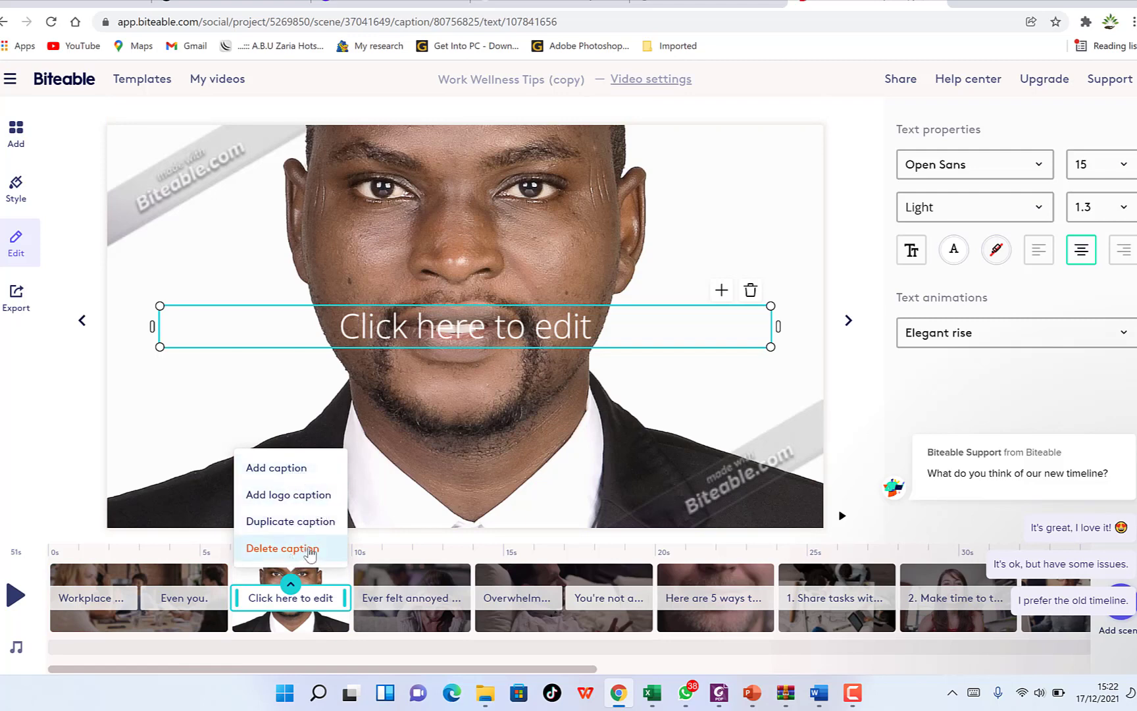
left_click(278, 625)
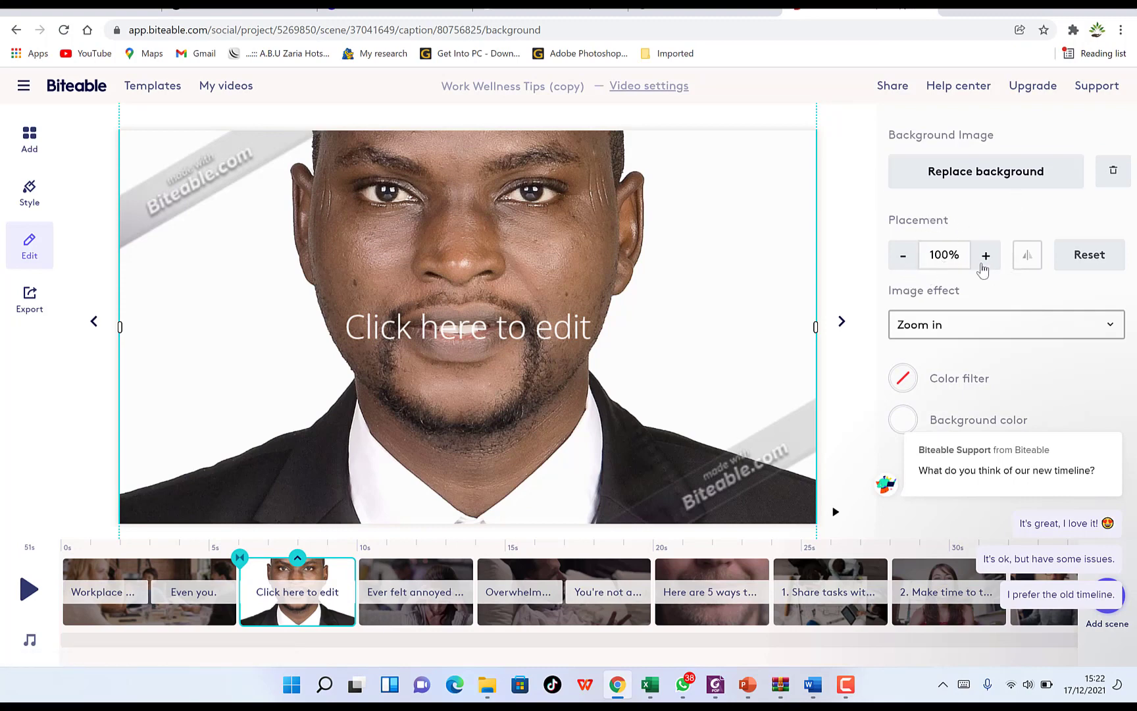
Step: Shrink the portrait background image step by step with the Placement minus control
left_click(906, 256)
left_click(906, 257)
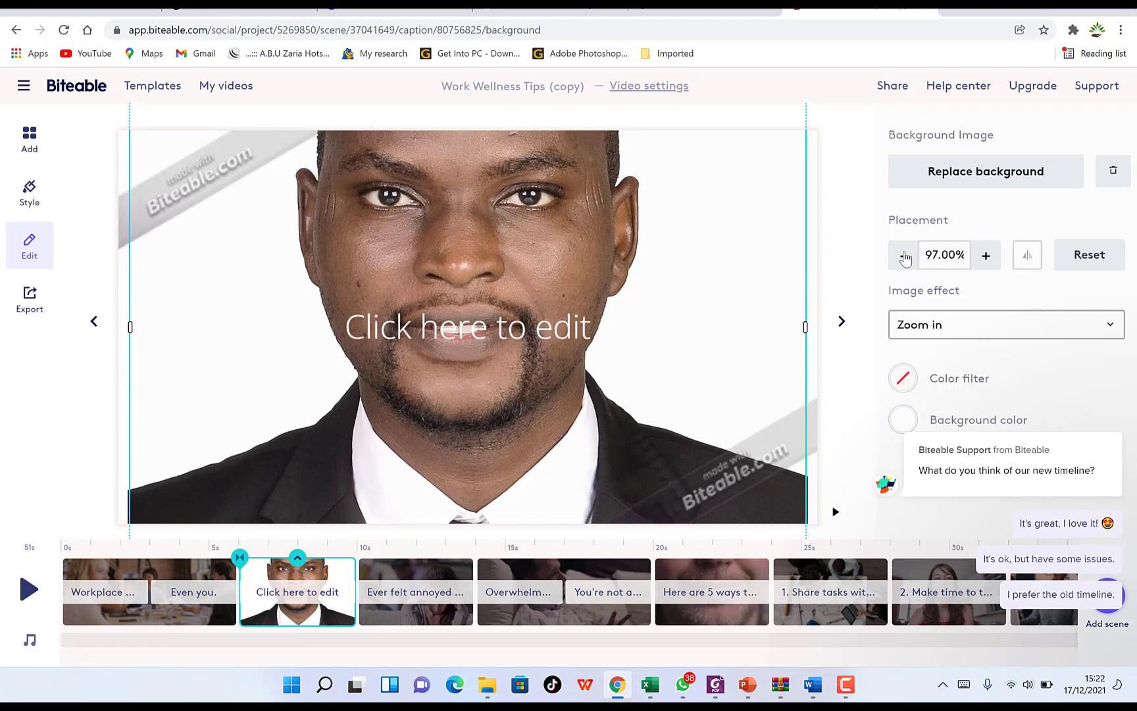
left_click(905, 257)
left_click(906, 256)
left_click(906, 256)
left_click(906, 256)
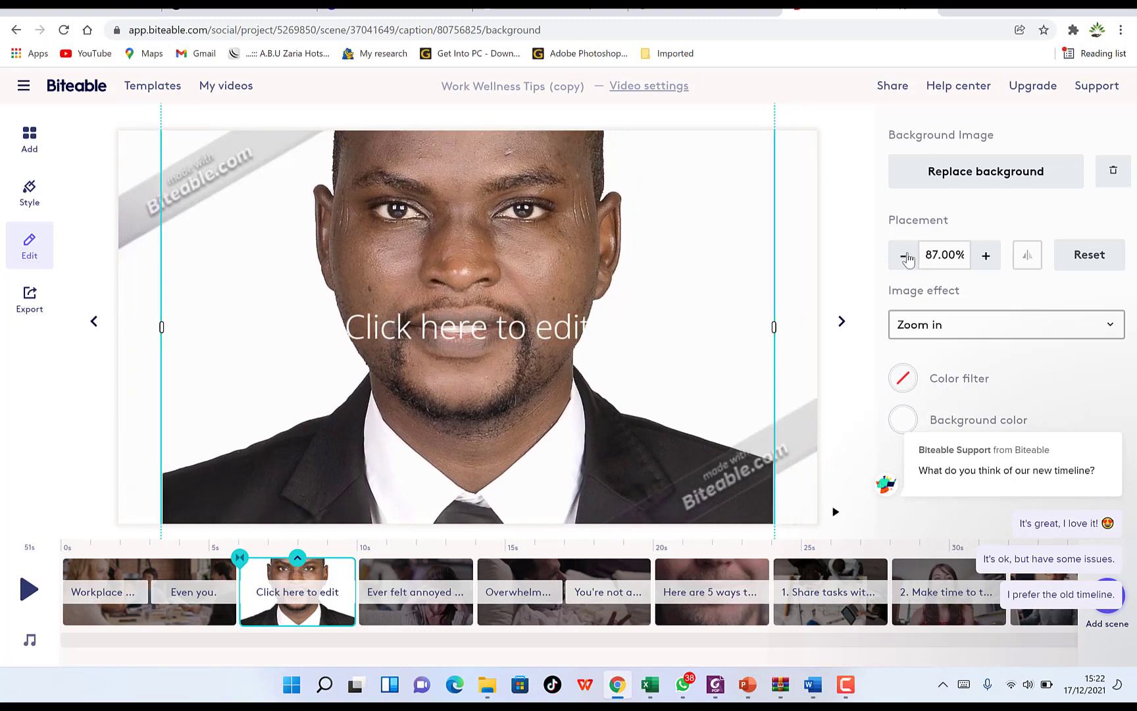
left_click(907, 257)
left_click(908, 258)
left_click(906, 256)
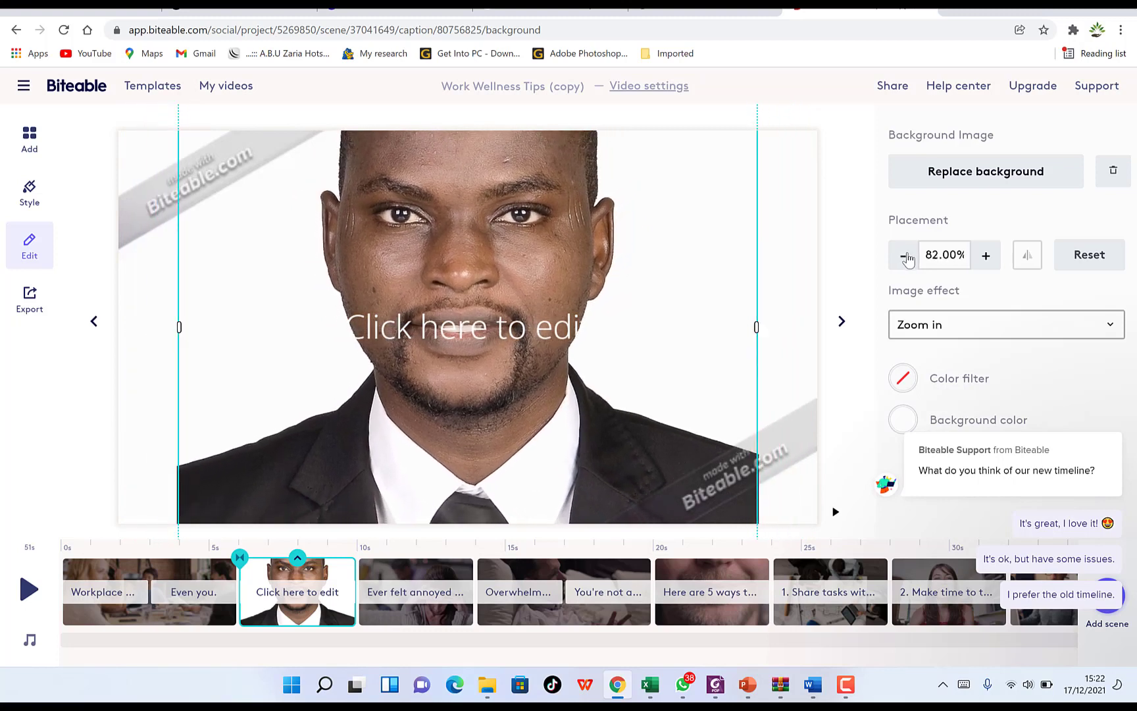
left_click(906, 257)
left_click(905, 257)
left_click(906, 257)
left_click(906, 256)
left_click(906, 256)
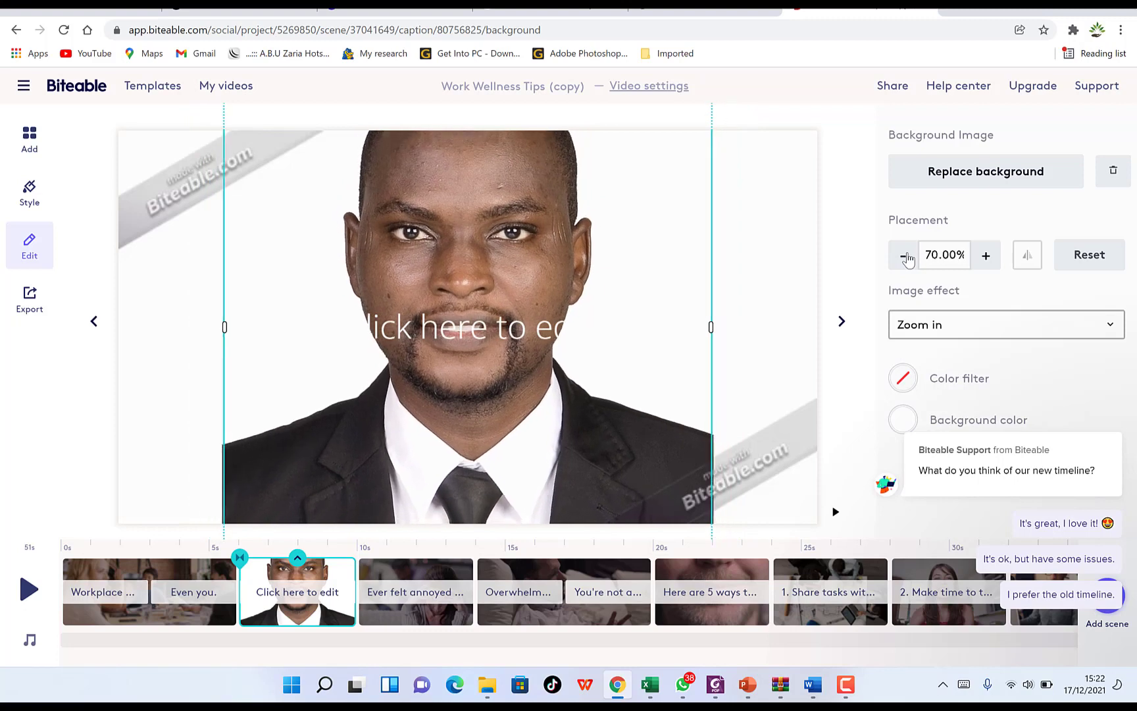
left_click(905, 256)
left_click(905, 257)
Step: Set placement to 30%, then drag the corners to enlarge the portrait to 39.86%
left_click(943, 256)
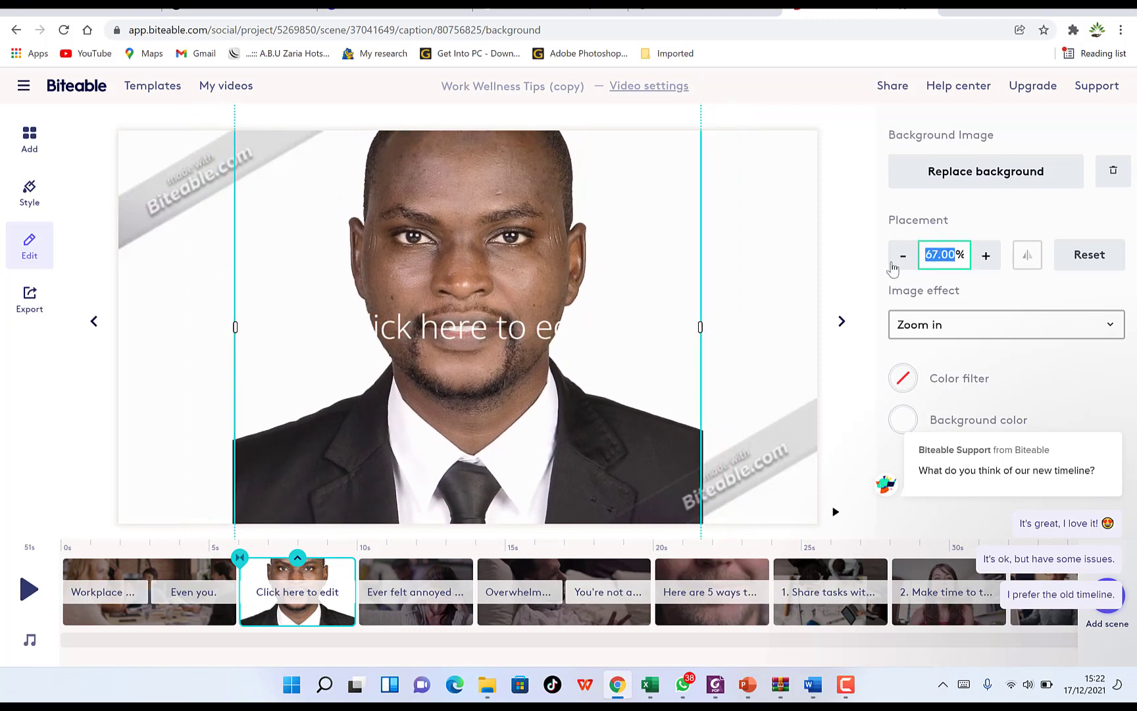
type("30")
key("Return")
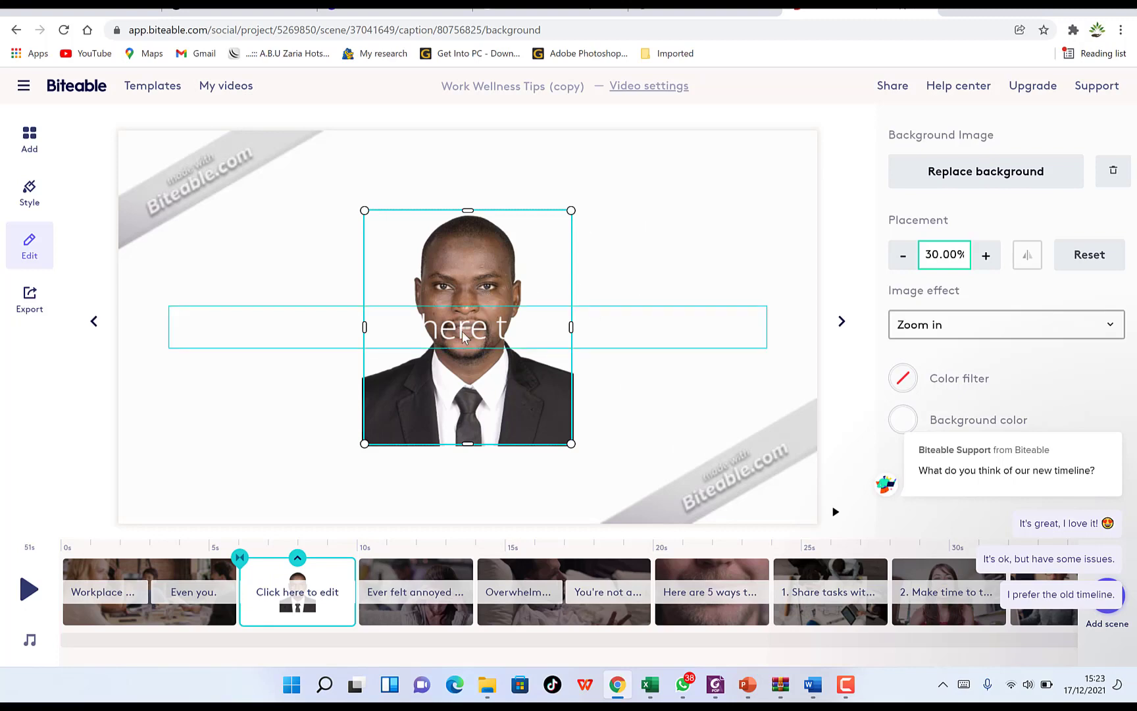
left_click(579, 216)
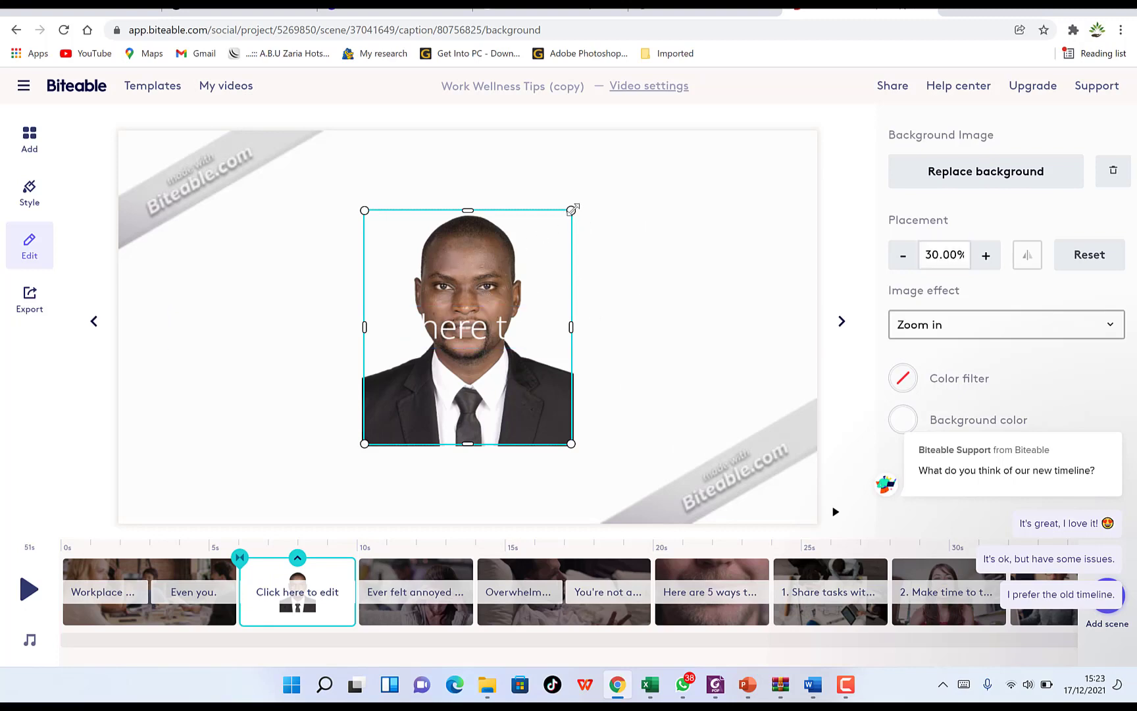
left_click_drag(572, 209, 640, 133)
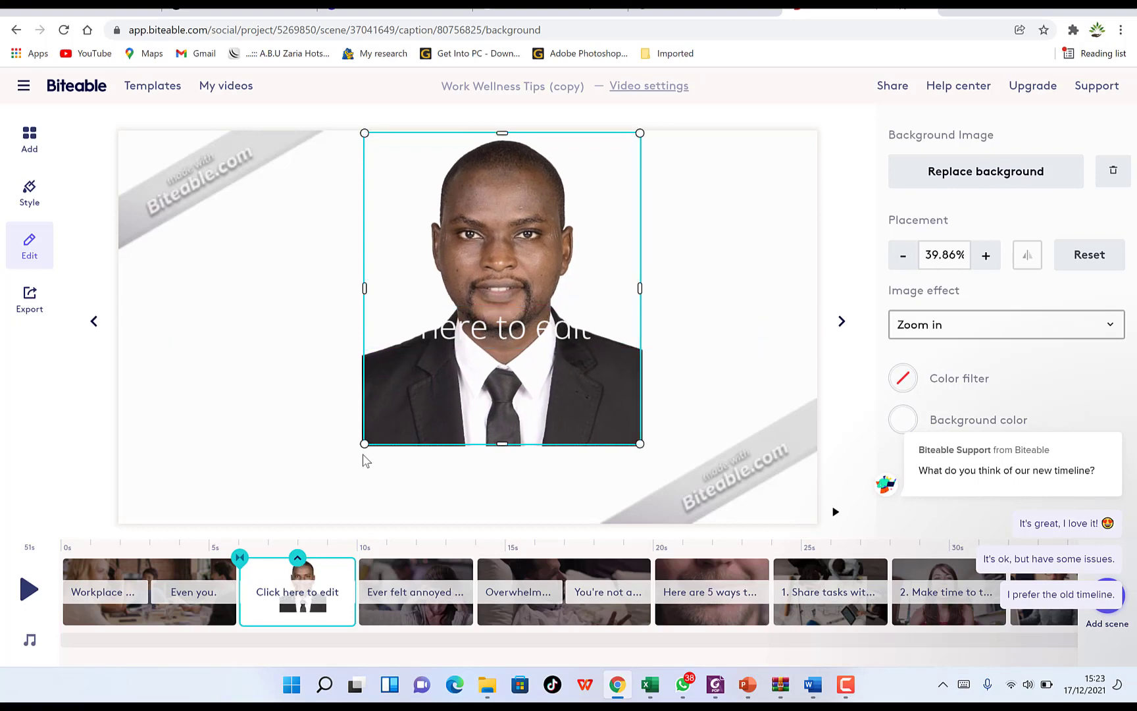
left_click_drag(363, 443, 287, 515)
Step: Replace the 'Click here to edit' caption with the speaker's name and place it level with his face
left_click(700, 342)
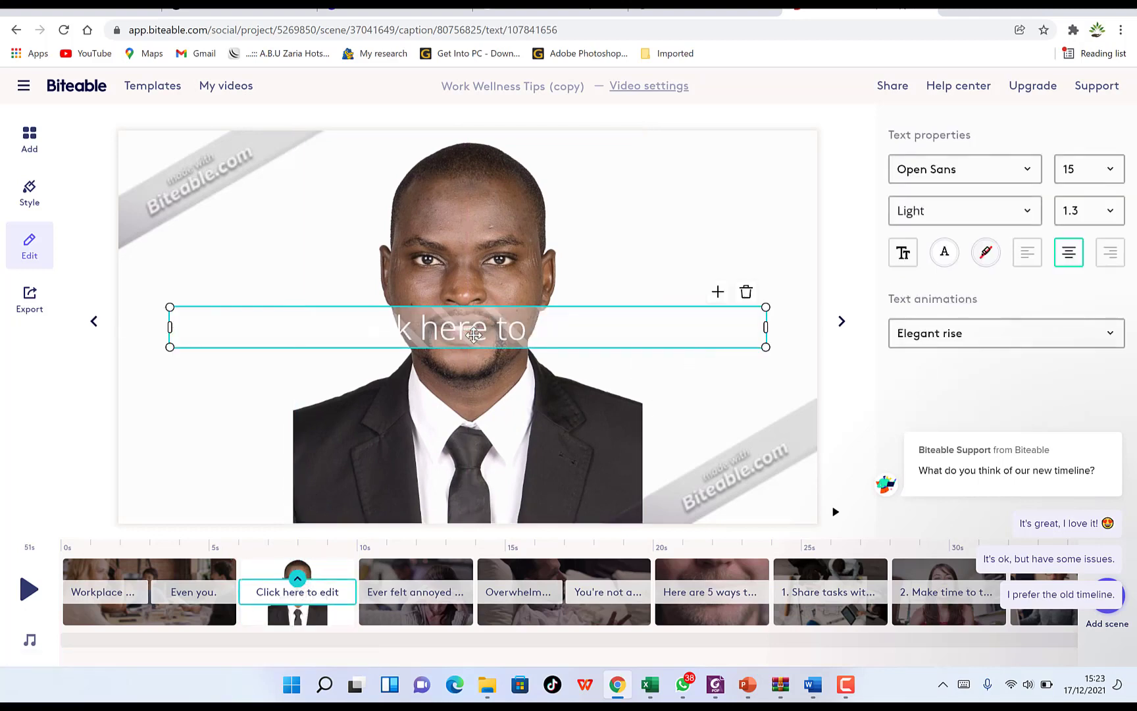
double_click(510, 332)
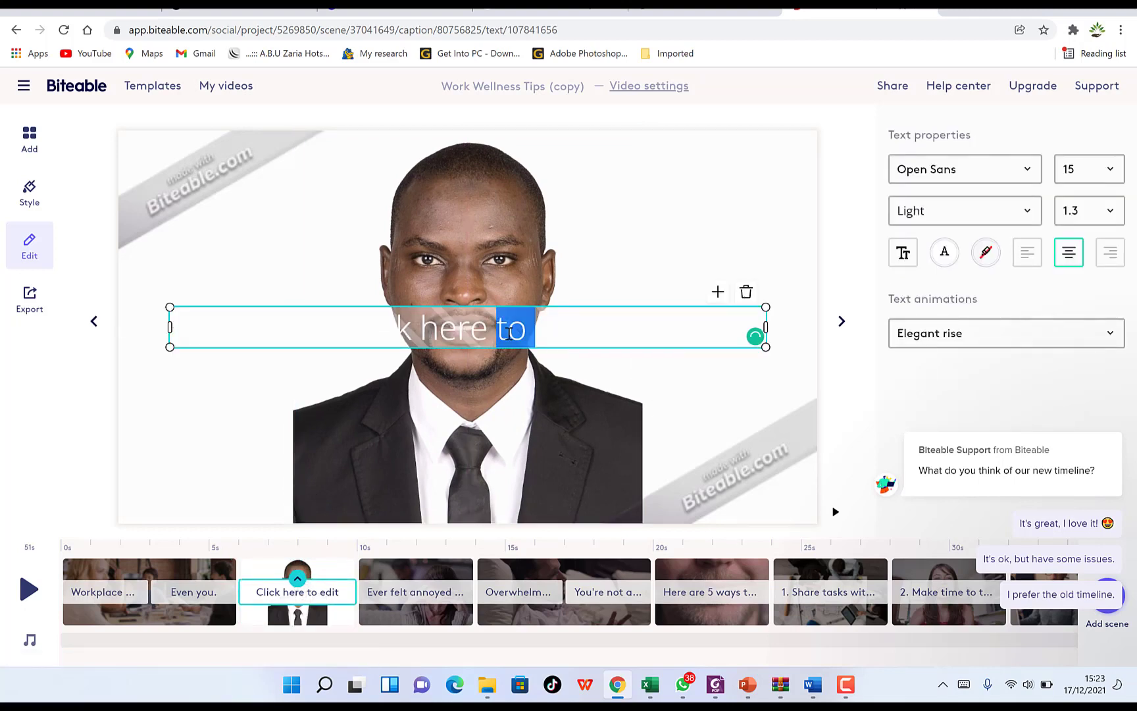
key("ctrl+a")
type("Dr. Rasheeed")
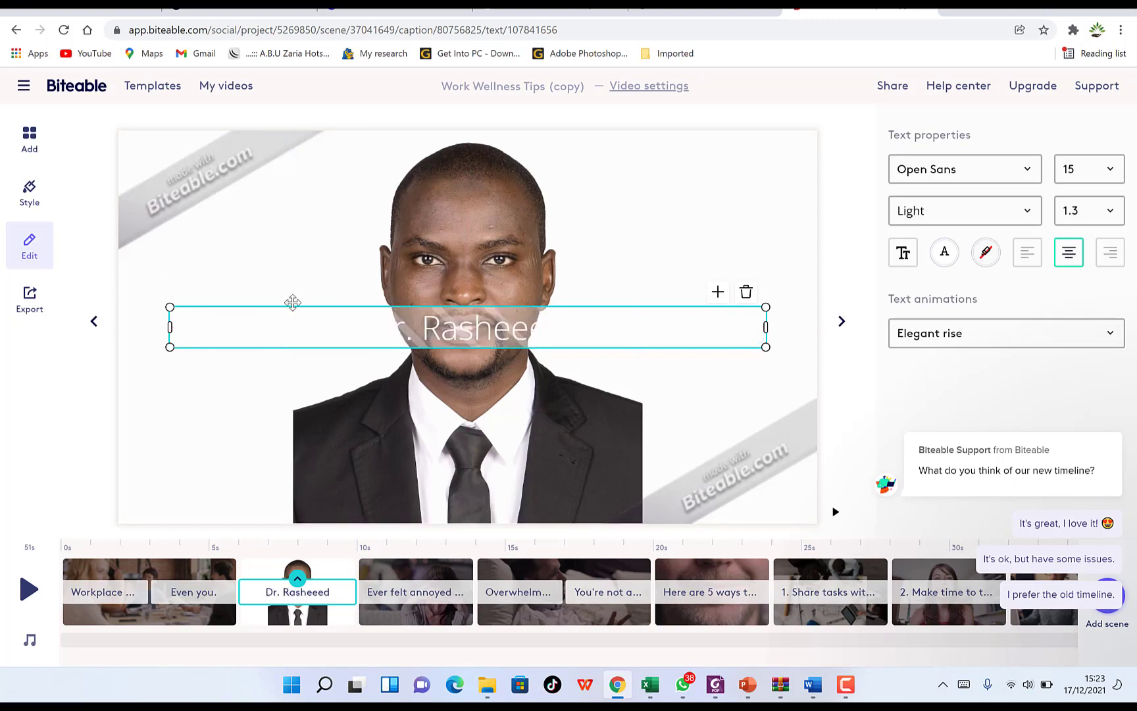
left_click_drag(296, 307, 408, 406)
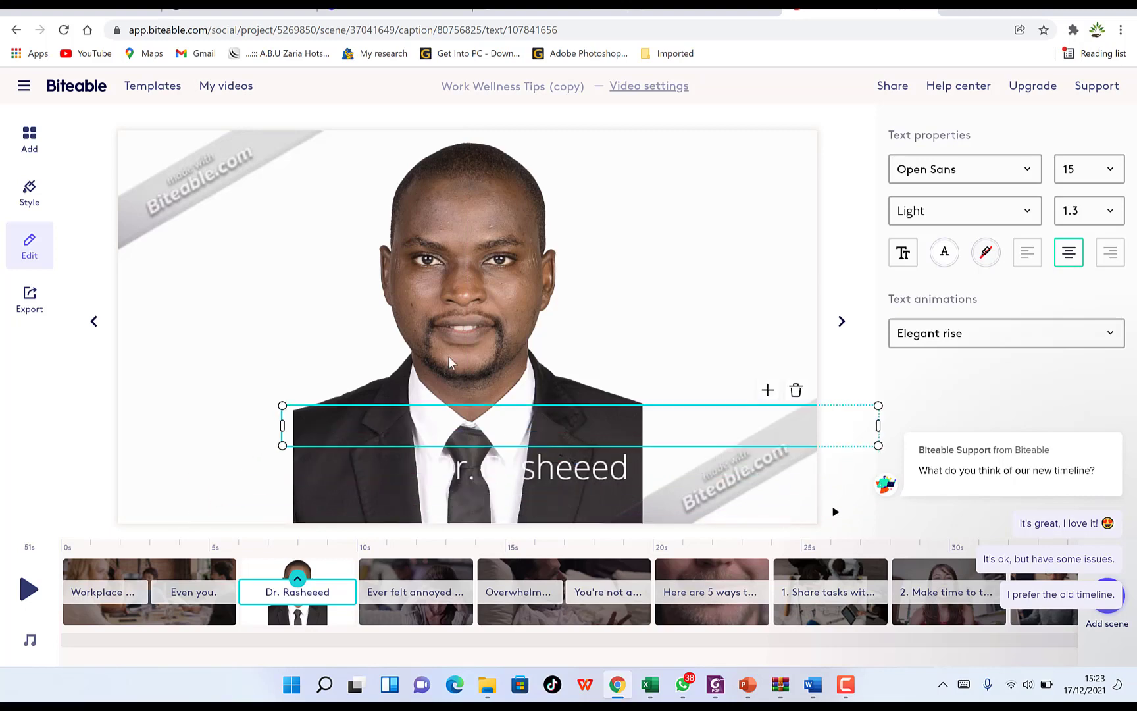
left_click_drag(449, 356, 532, 282)
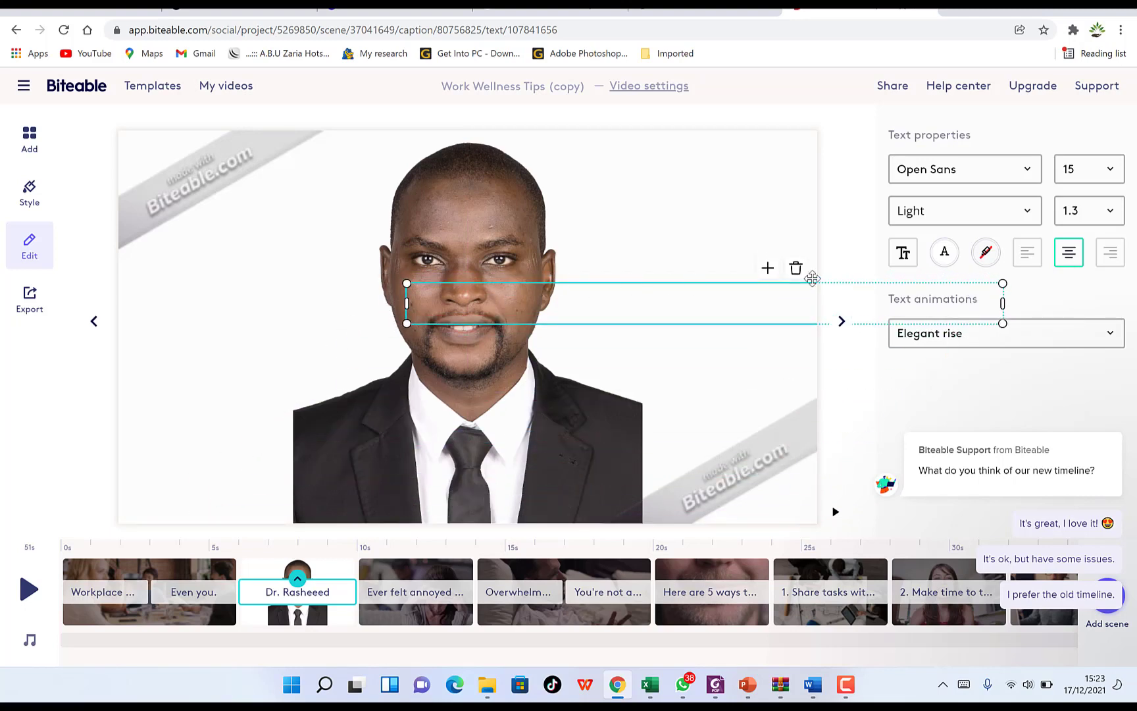
Step: Set the name caption's font to Abril Fatface and give it a red ribbon
left_click(966, 169)
left_click(948, 294)
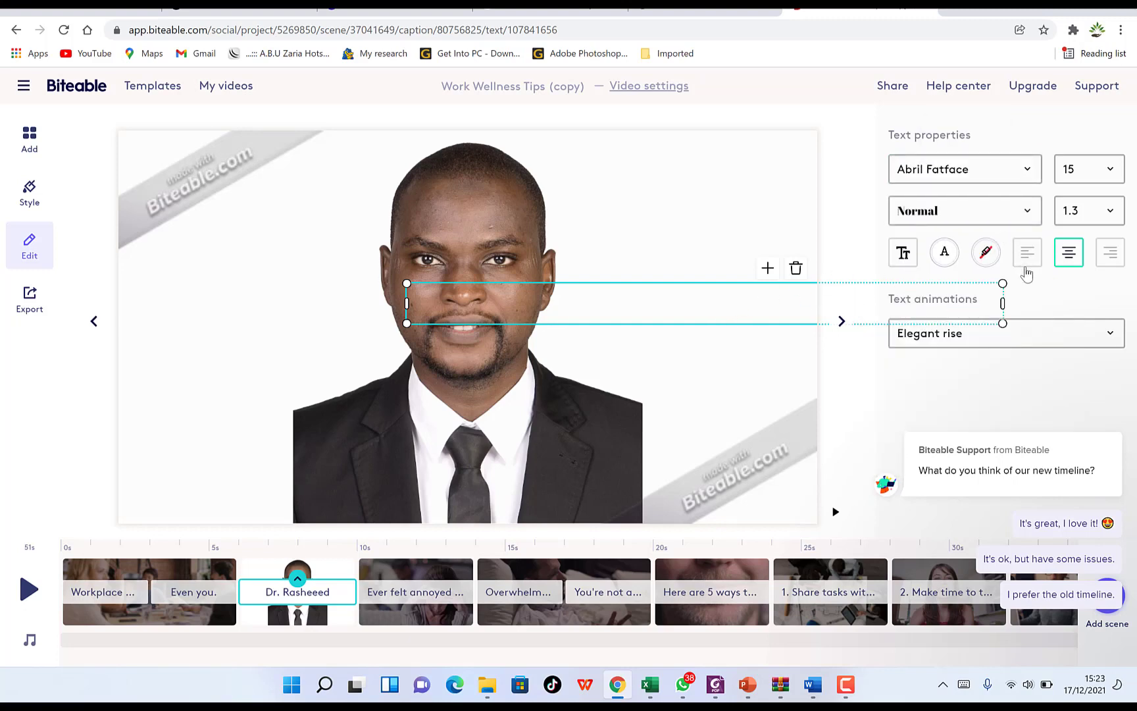
left_click(987, 253)
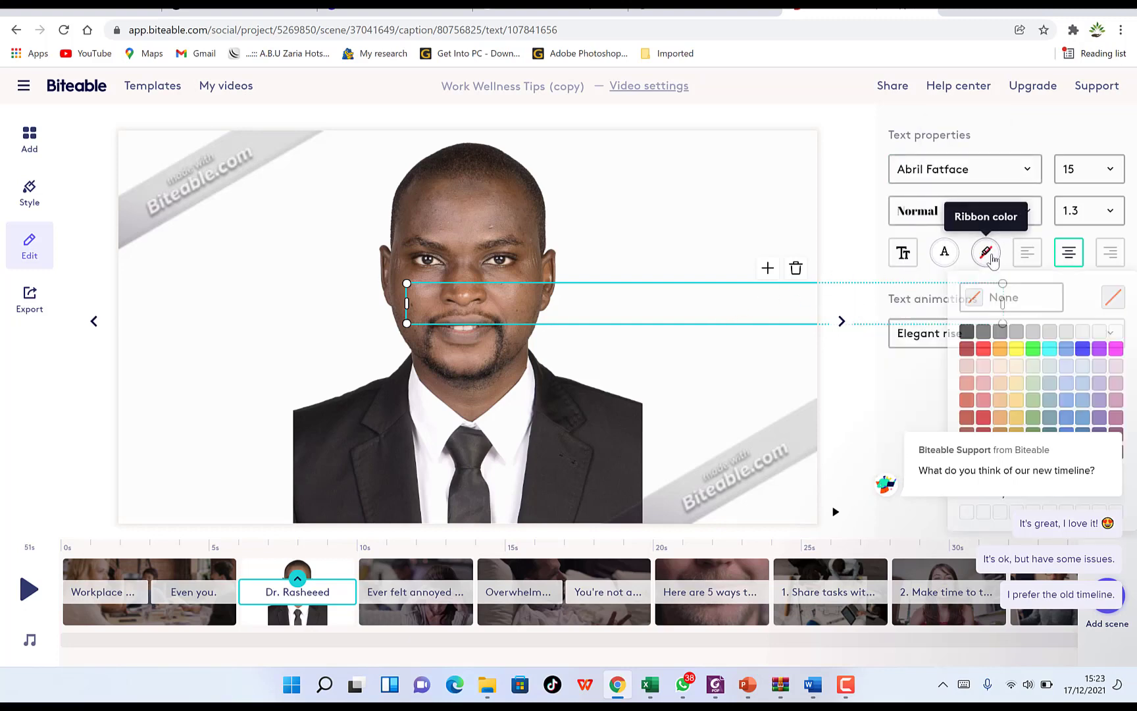
left_click(980, 355)
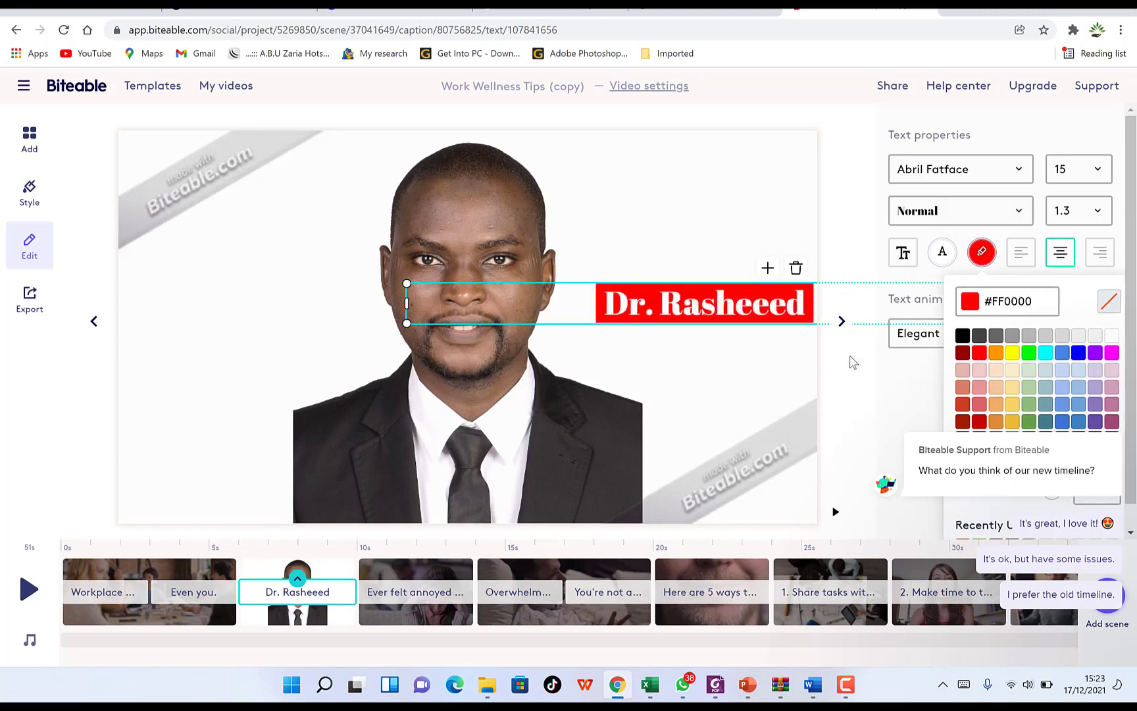
left_click(628, 242)
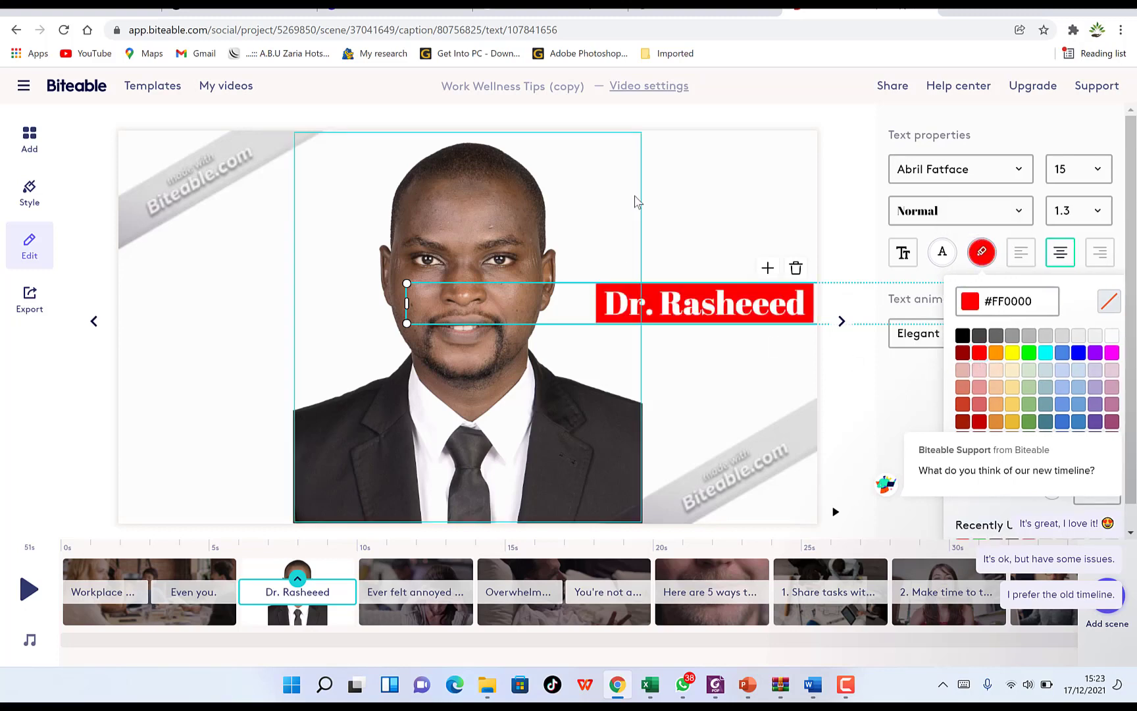
Step: Narrow the name caption's box and position it to the right of the man's face
left_click(703, 305)
left_click_drag(703, 305, 674, 348)
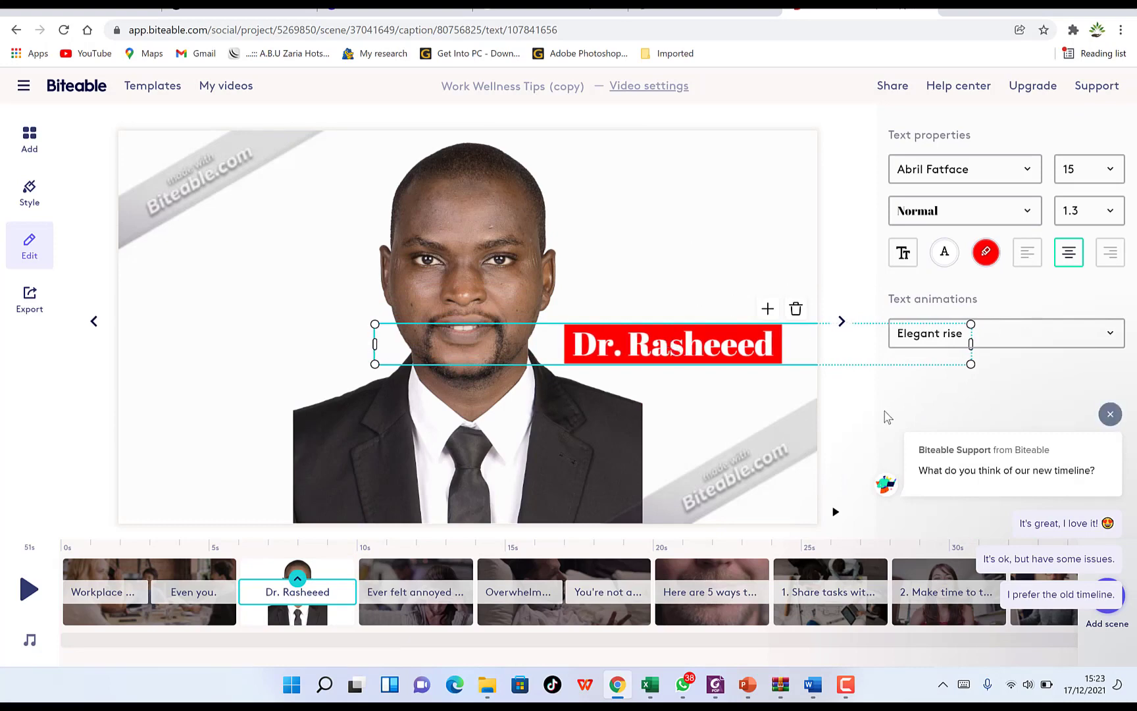
left_click(1017, 339)
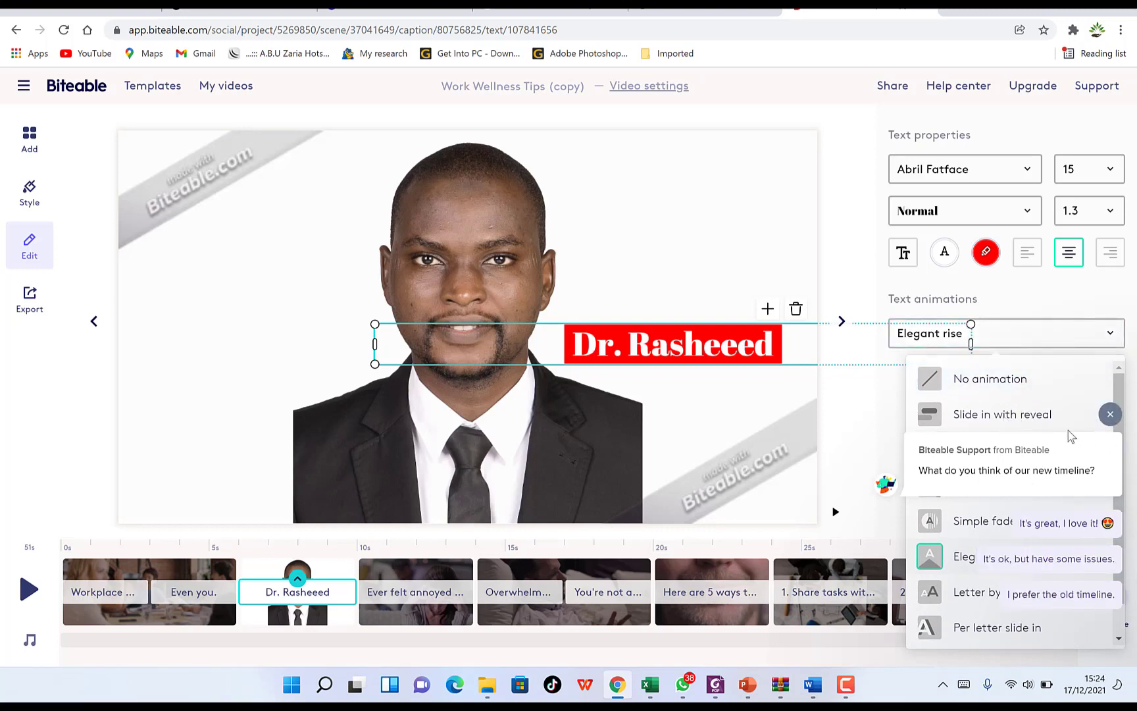
left_click_drag(971, 363, 592, 359)
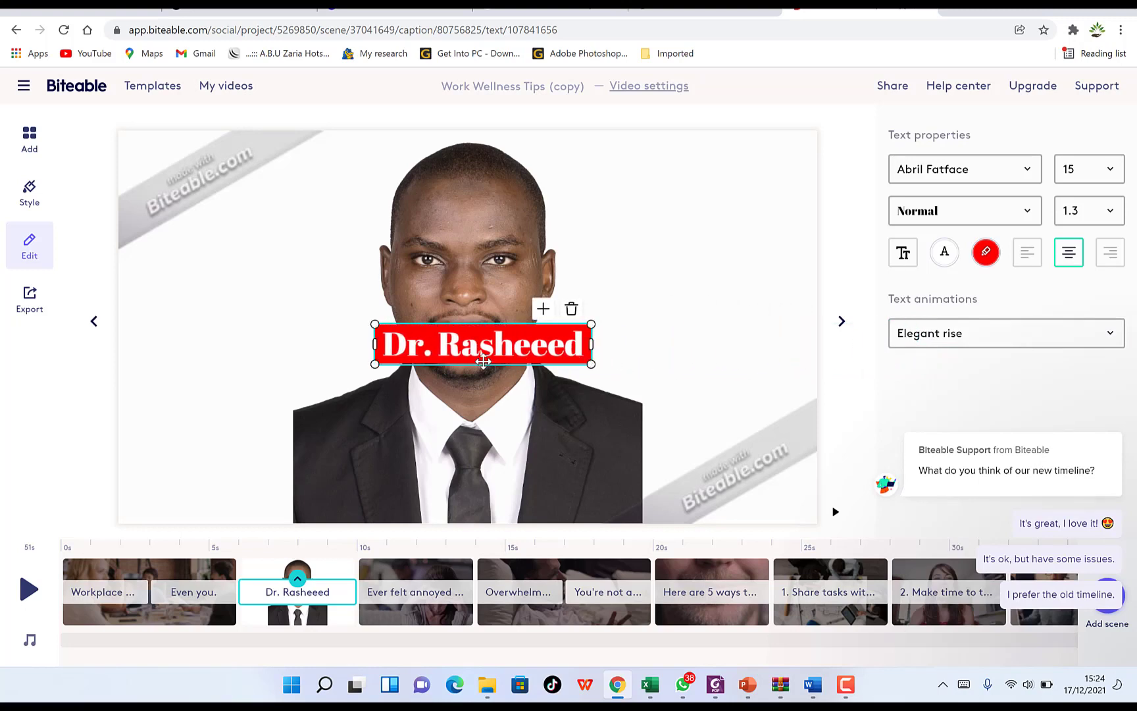
left_click_drag(483, 361, 675, 361)
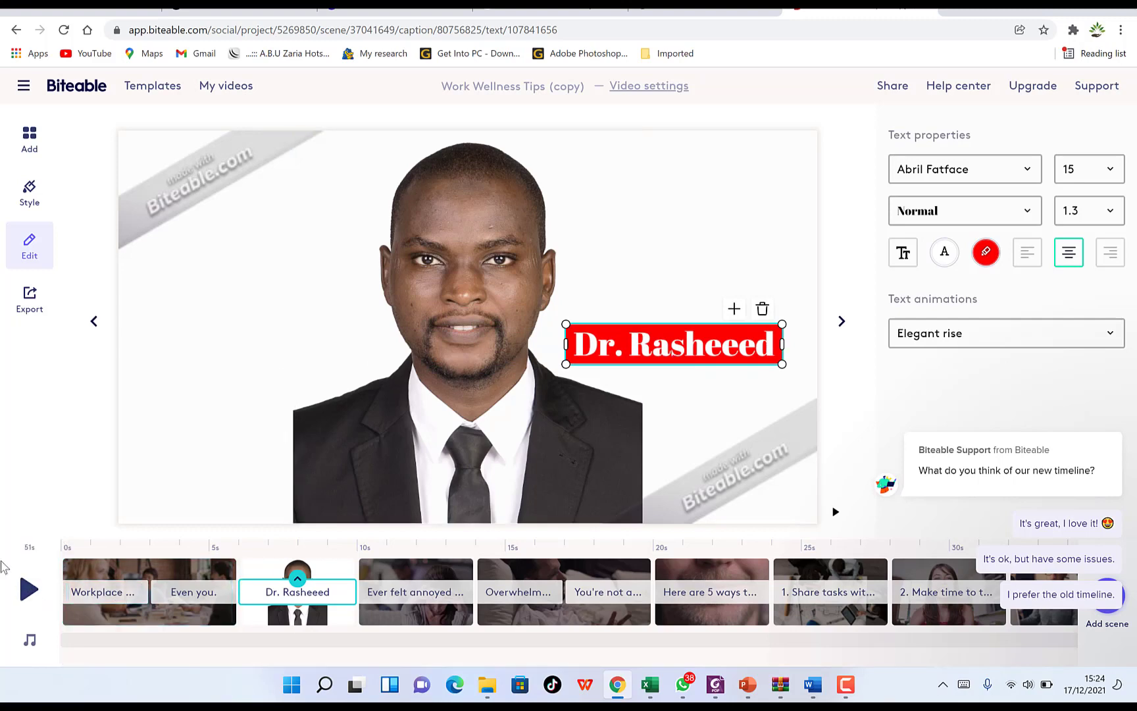
left_click(26, 592)
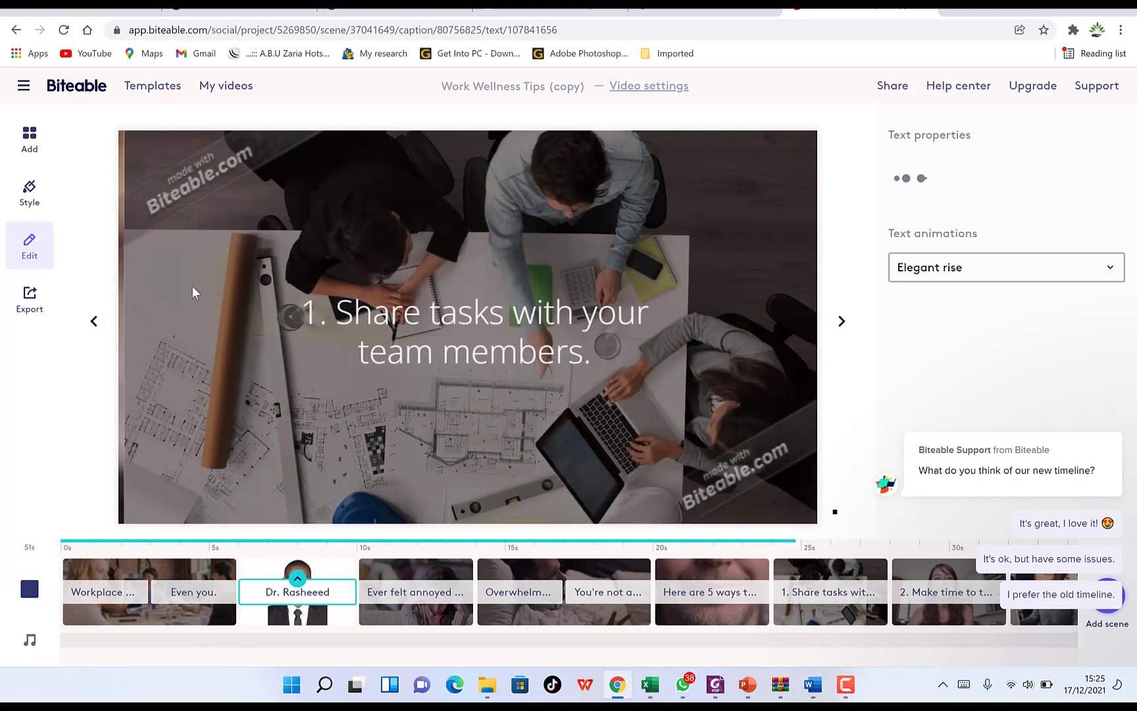
left_click(29, 591)
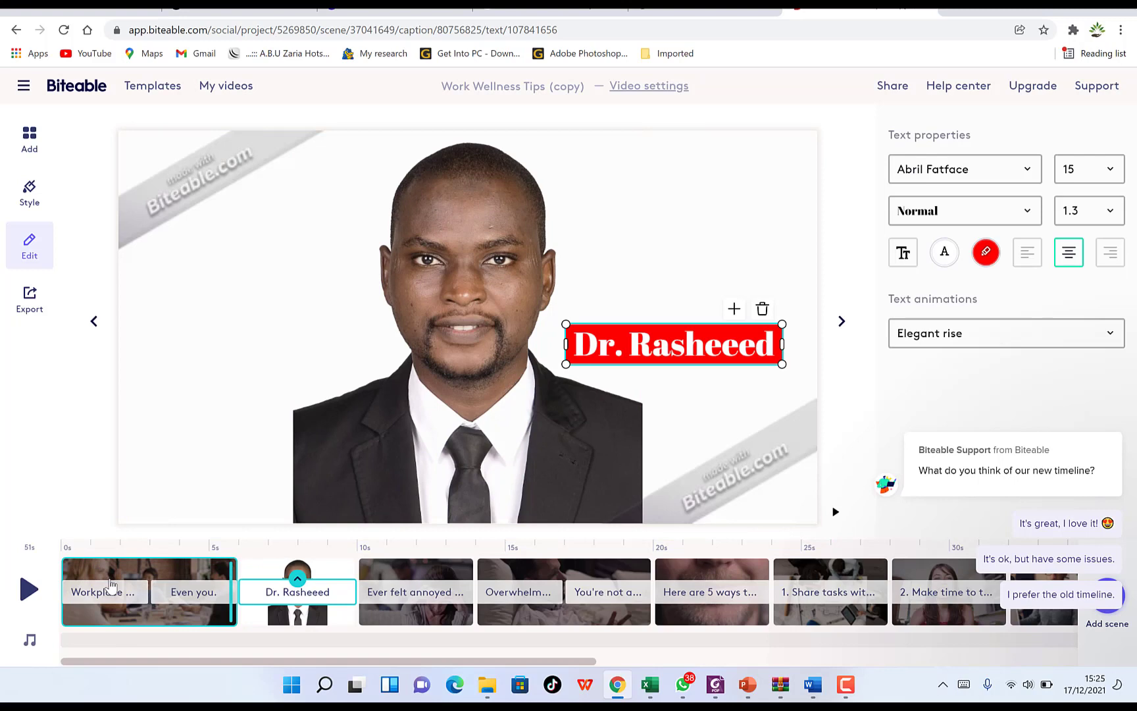
Step: Select the first scene's background and browse the footage library for a replacement
left_click(110, 583)
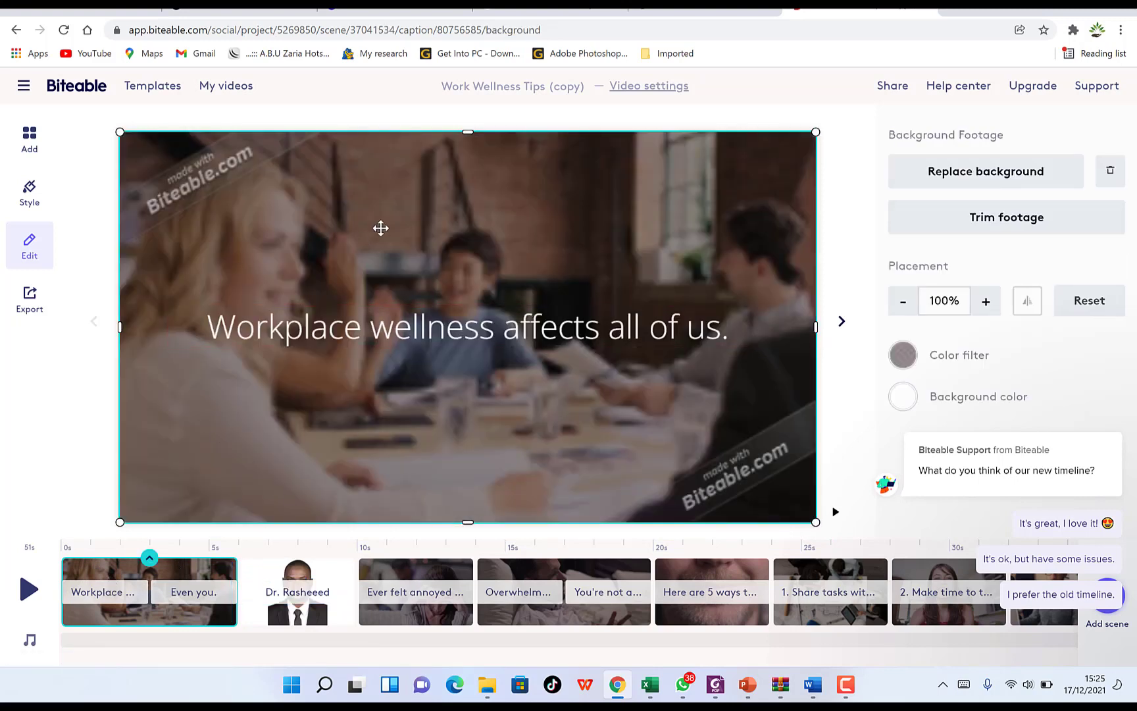
left_click(1038, 177)
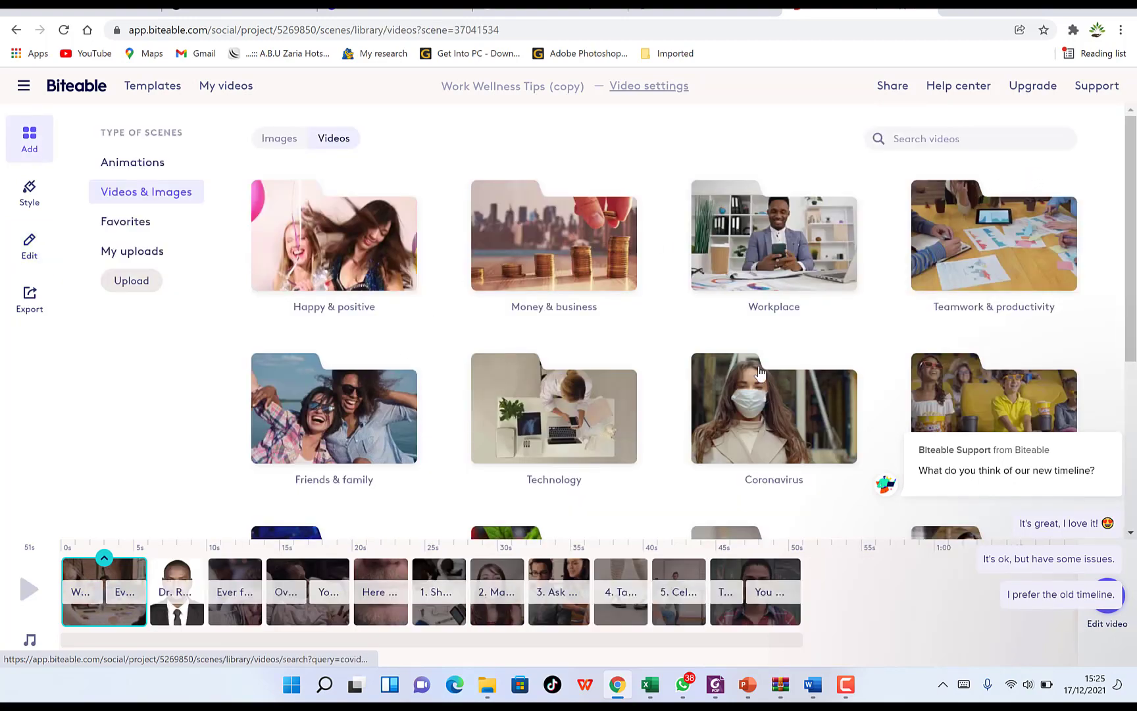
scroll(760, 372, "down", 4)
scroll(759, 362, "up", 4)
scroll(760, 356, "down", 3)
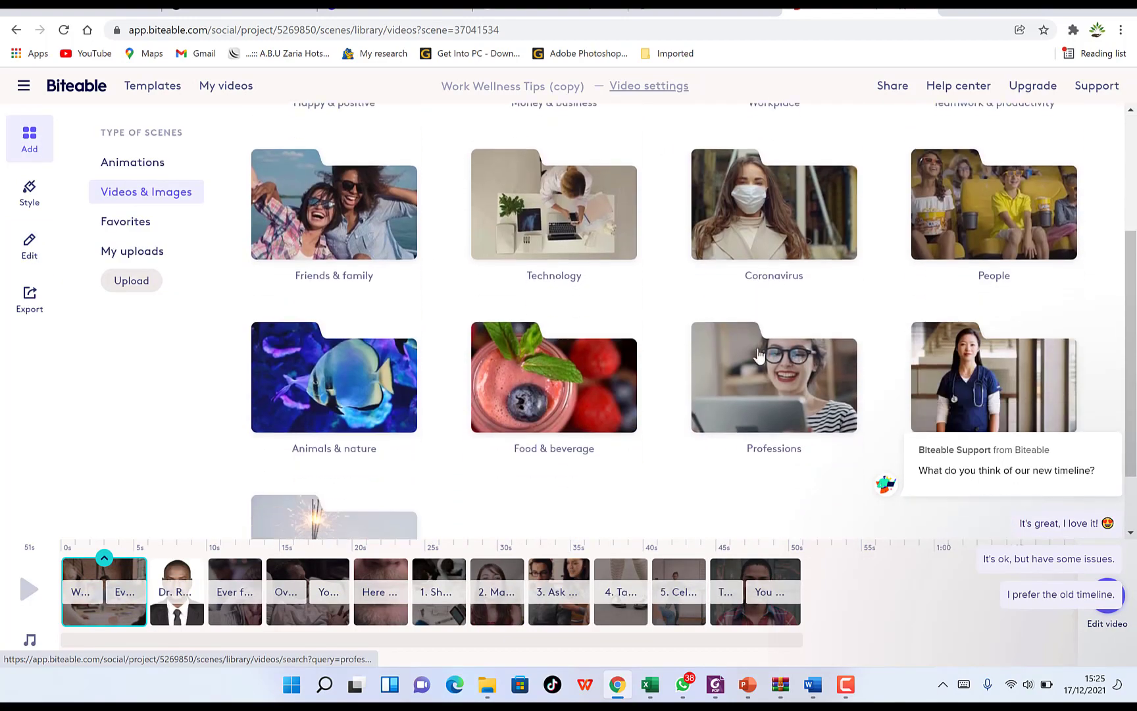
scroll(758, 355, "up", 2)
scroll(761, 352, "down", 3)
scroll(770, 320, "up", 3)
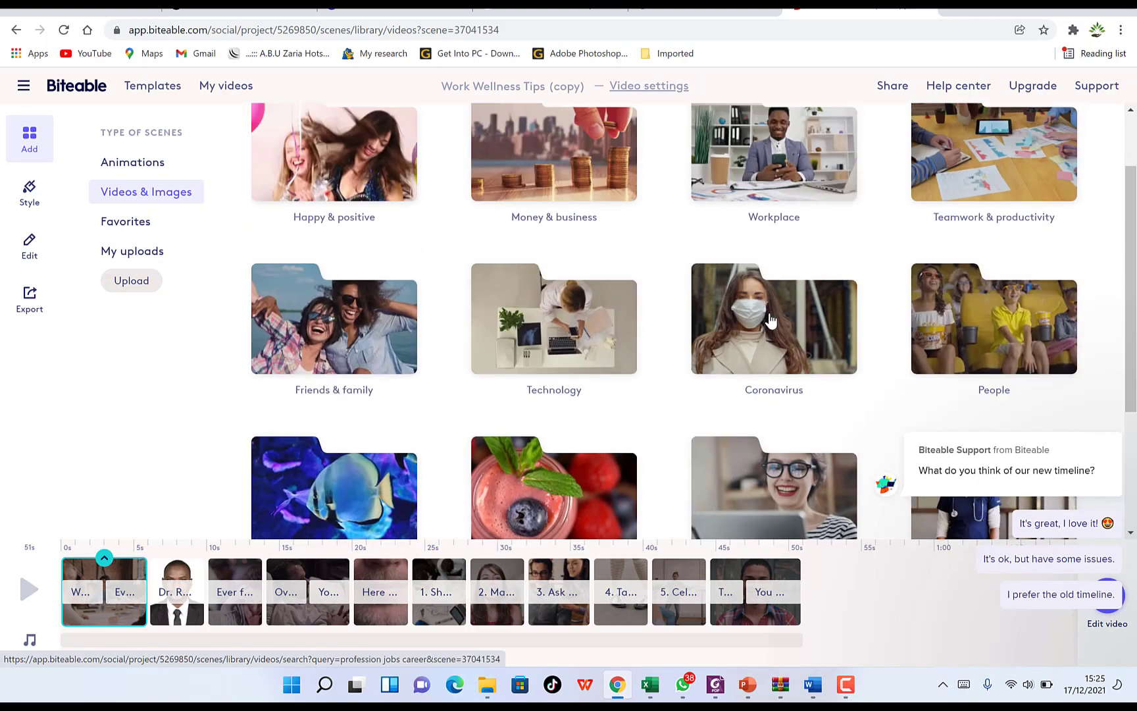
Step: Use the lab-scientist clip from Professions as the background and preview the scene
left_click(770, 321)
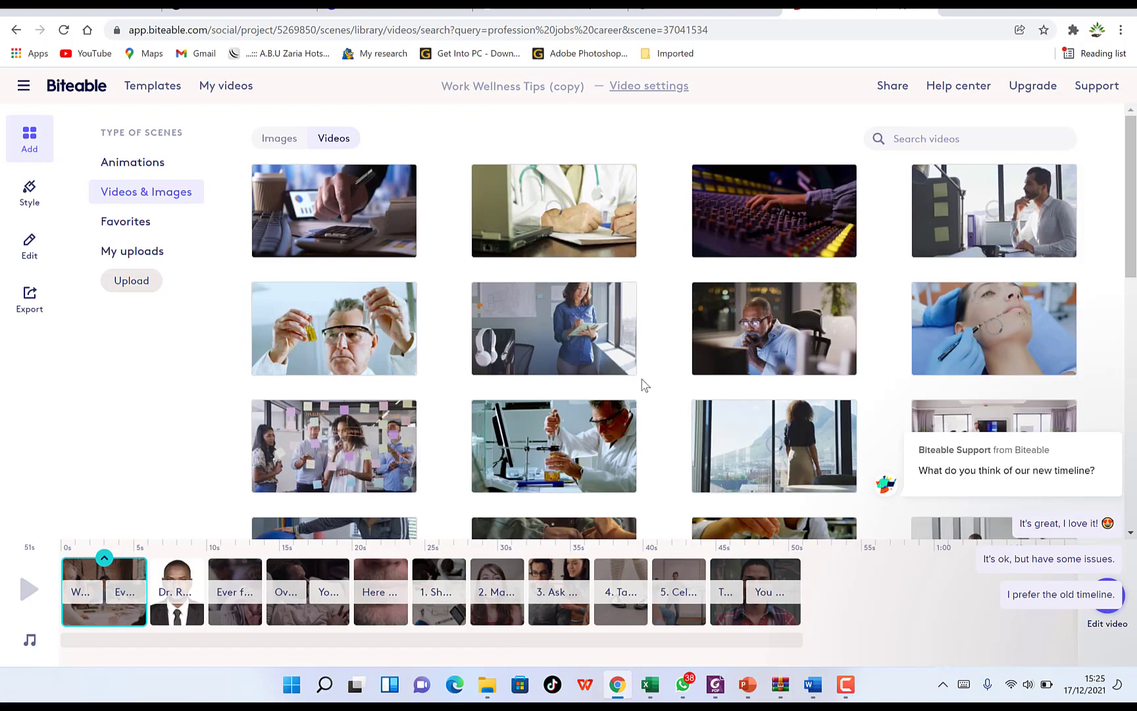
scroll(764, 333, "down", 3)
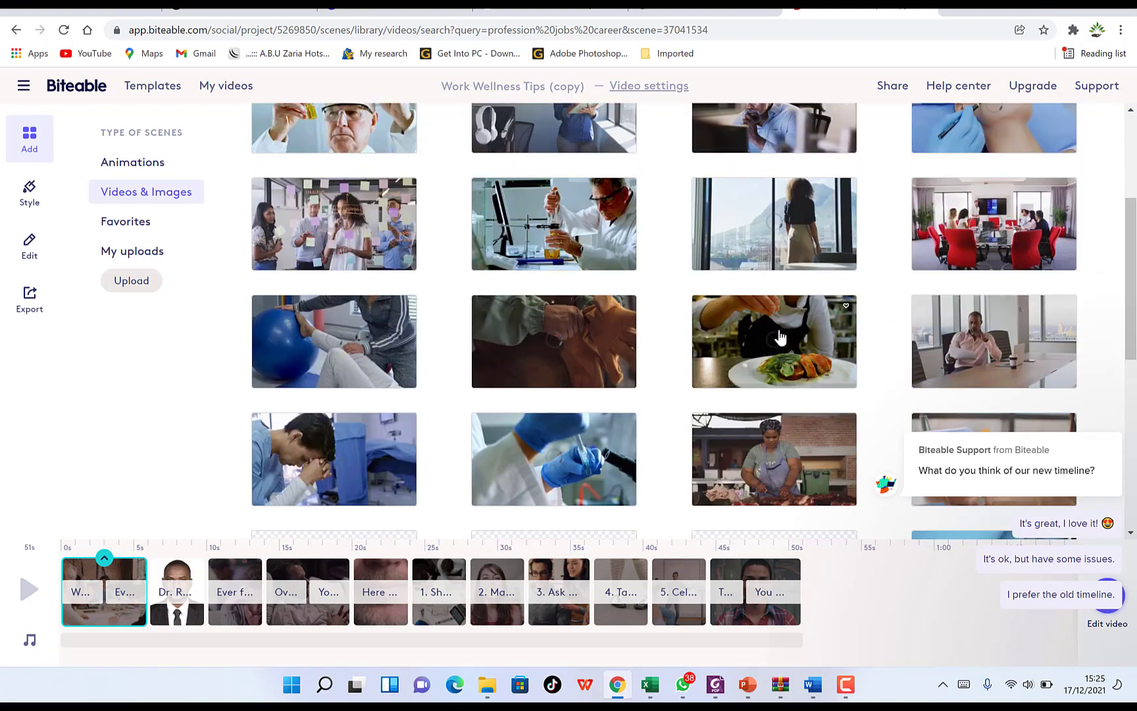
scroll(579, 380, "down", 3)
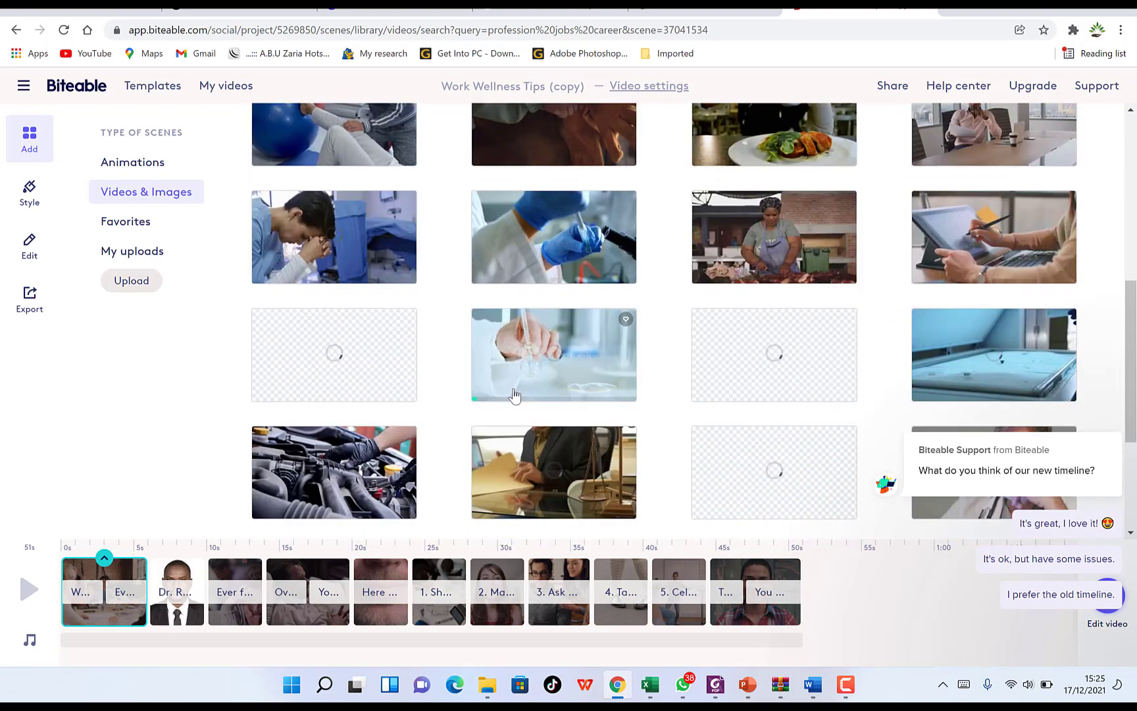
scroll(514, 395, "up", 5)
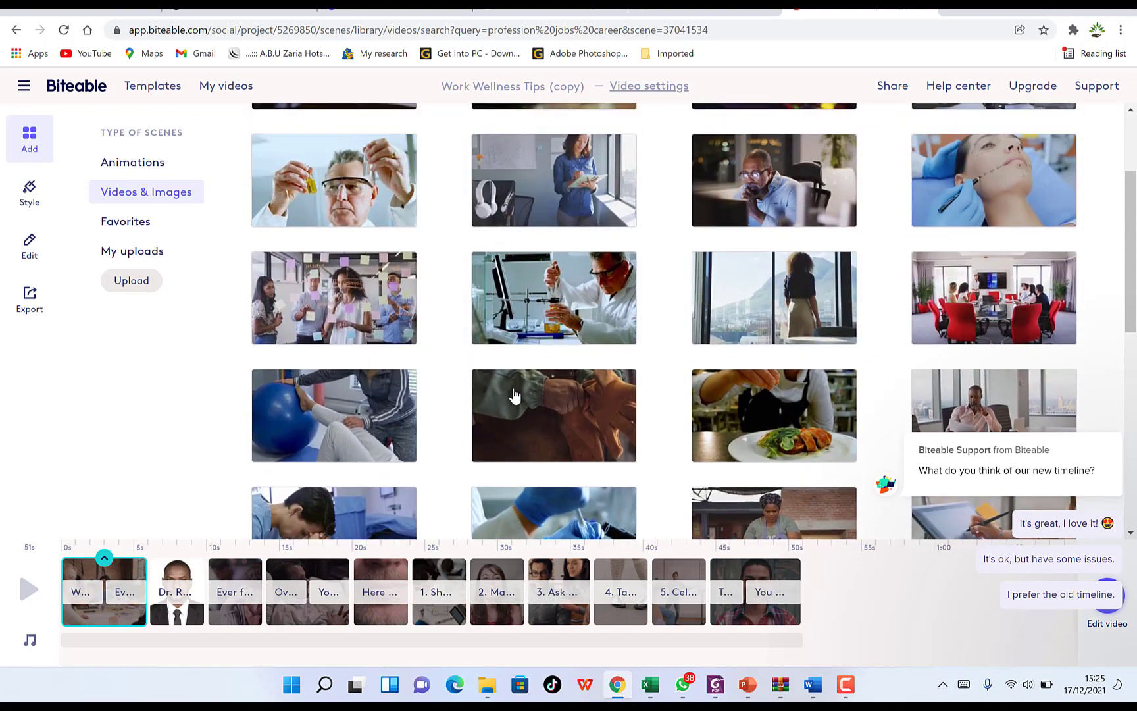
scroll(520, 388, "up", 1)
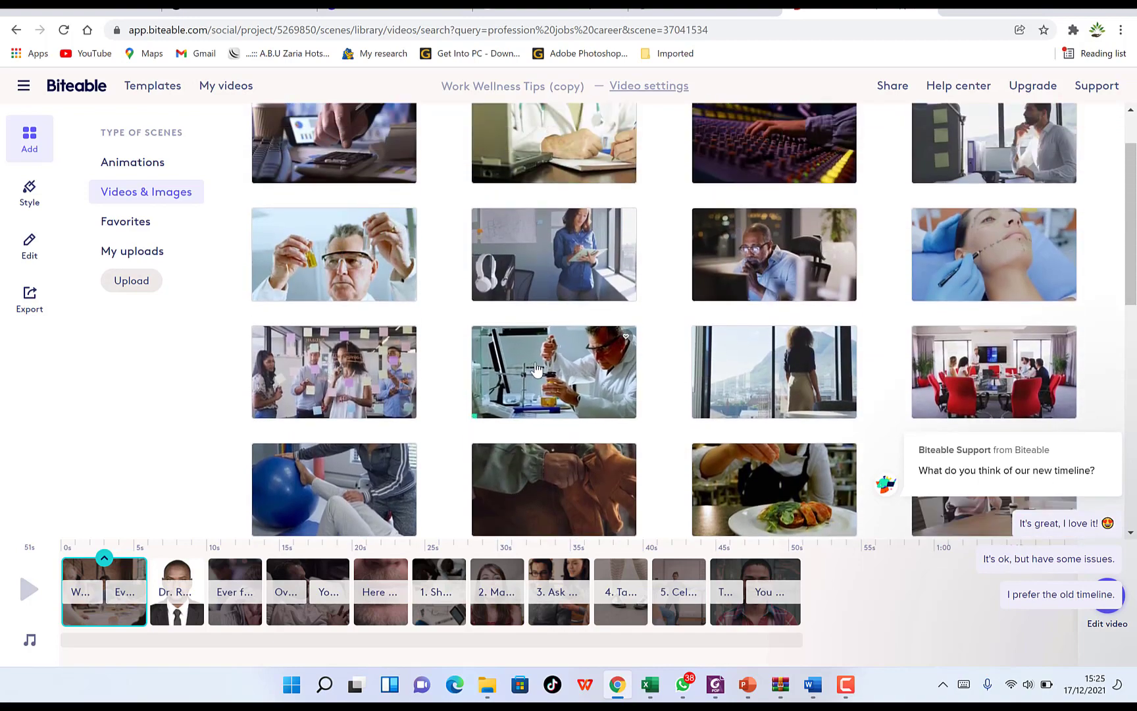
left_click(537, 368)
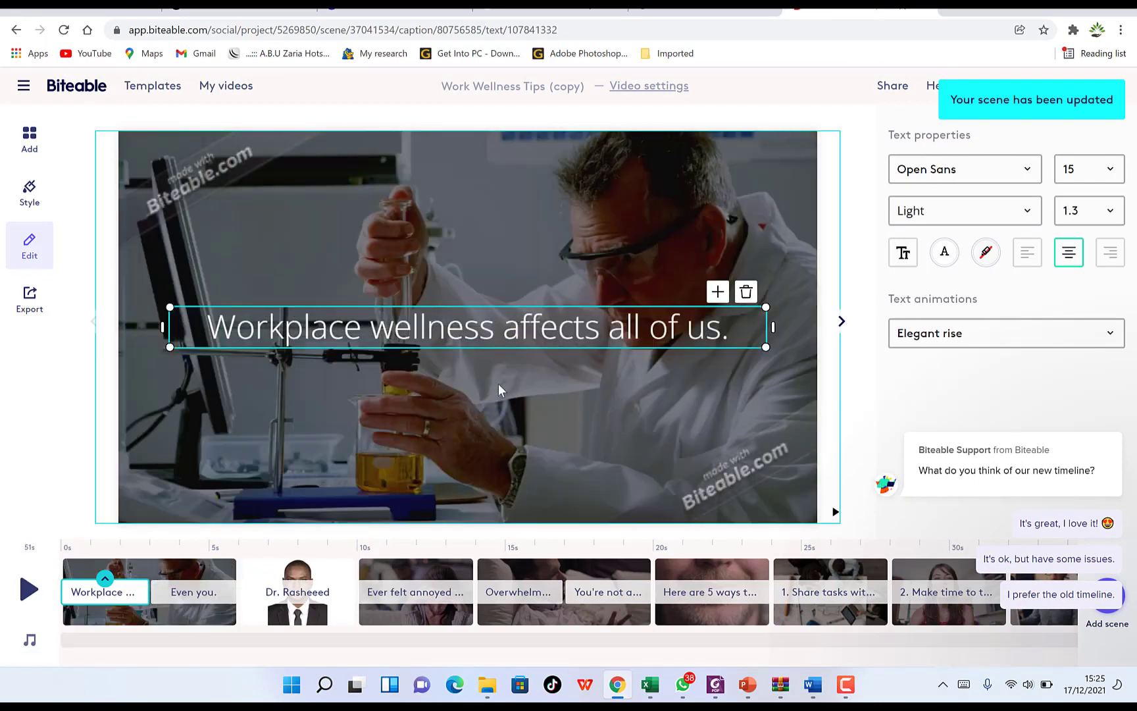
left_click(36, 596)
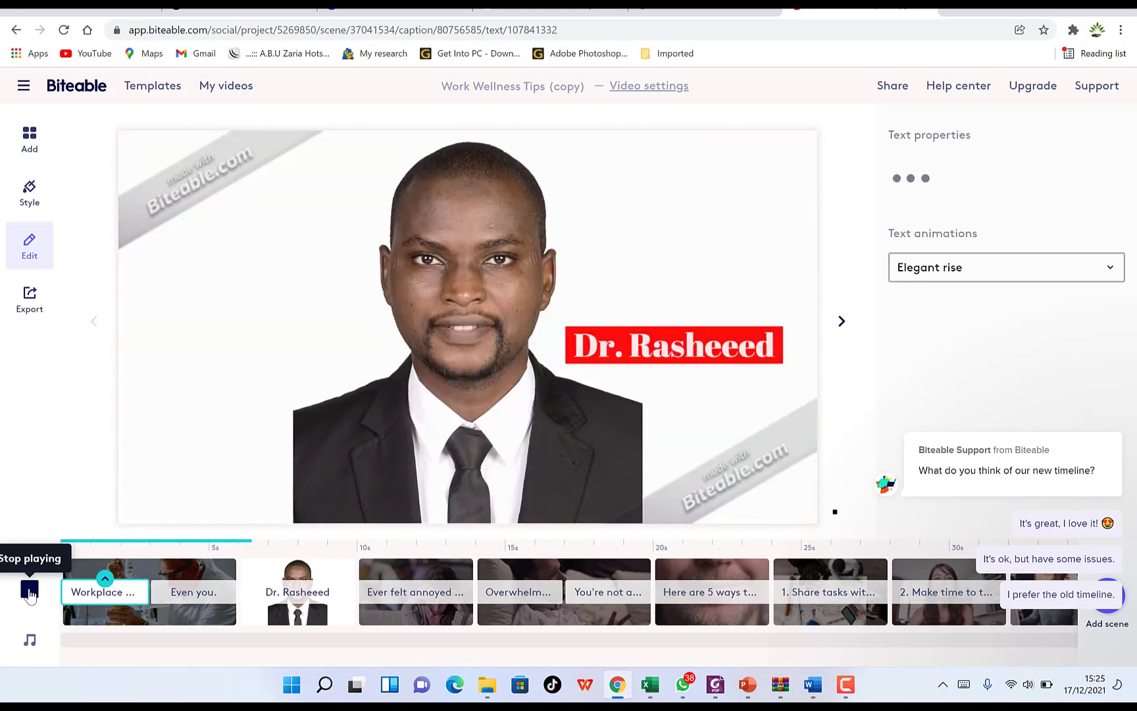
left_click(31, 590)
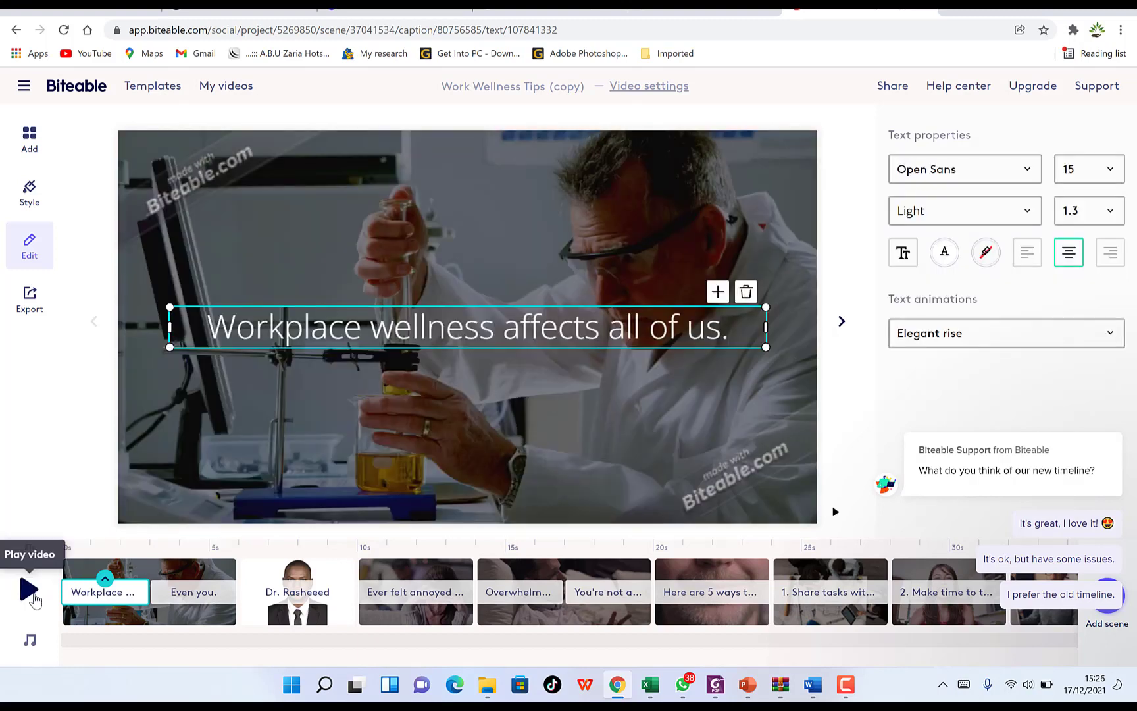
Step: Change the soundtrack to Chill - 3 am West End in the Soundtracks dialog and save
left_click(29, 641)
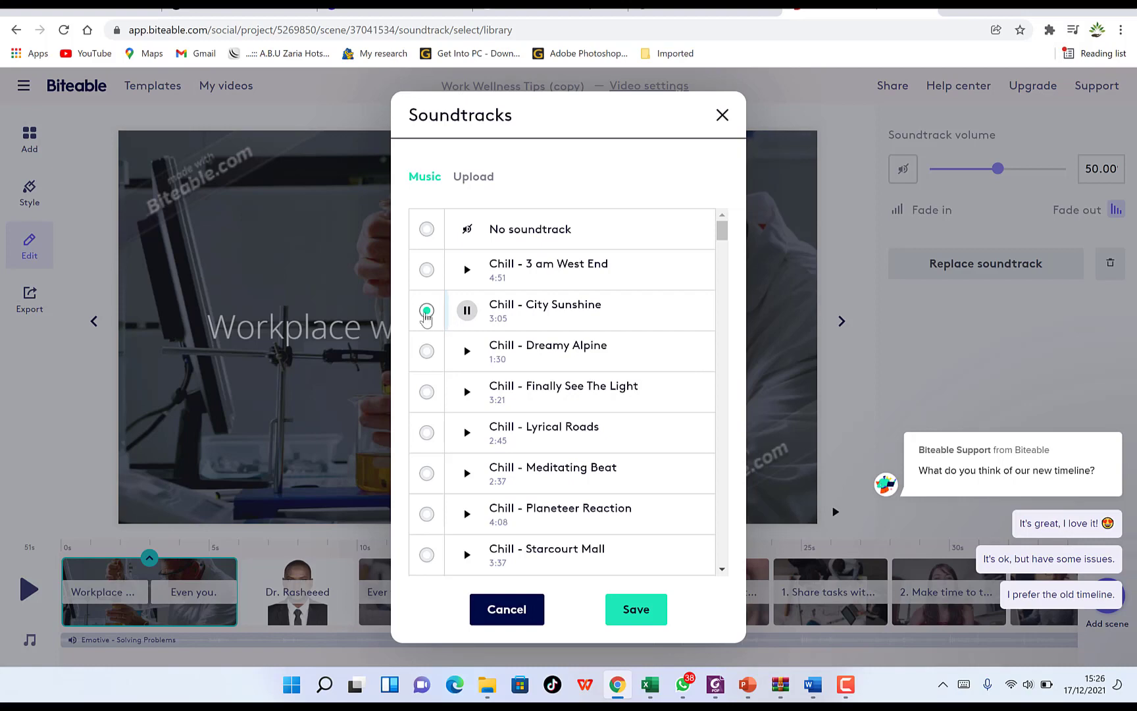
left_click(466, 312)
left_click(434, 434)
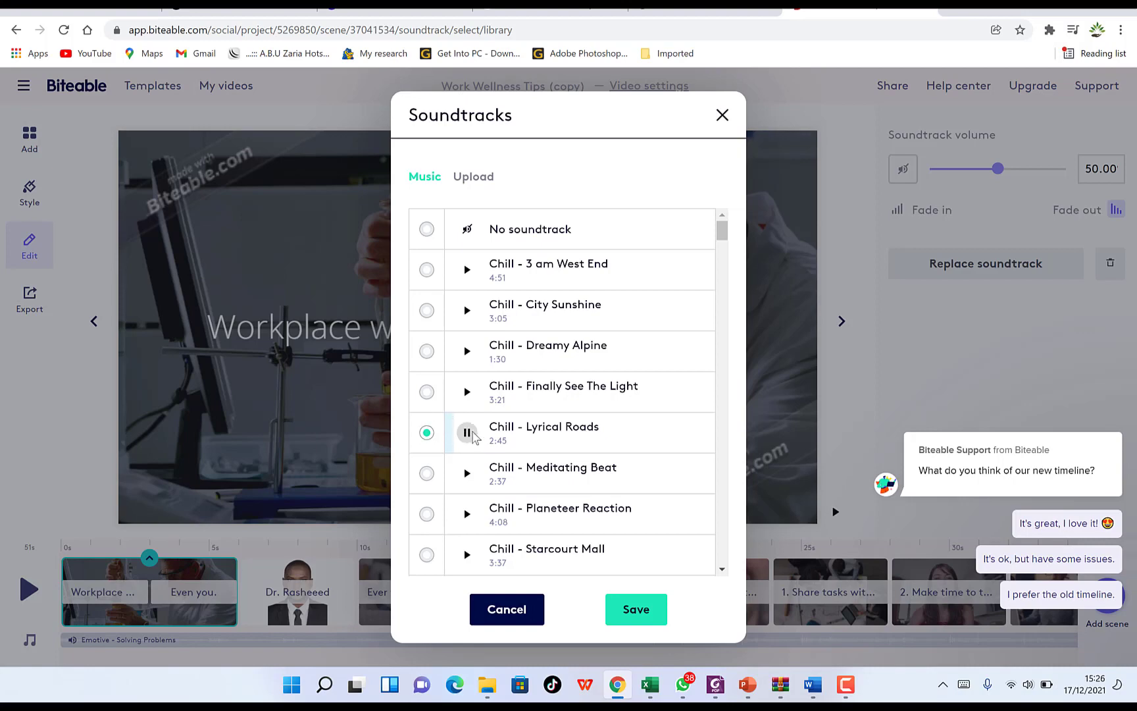
left_click(434, 279)
left_click(634, 609)
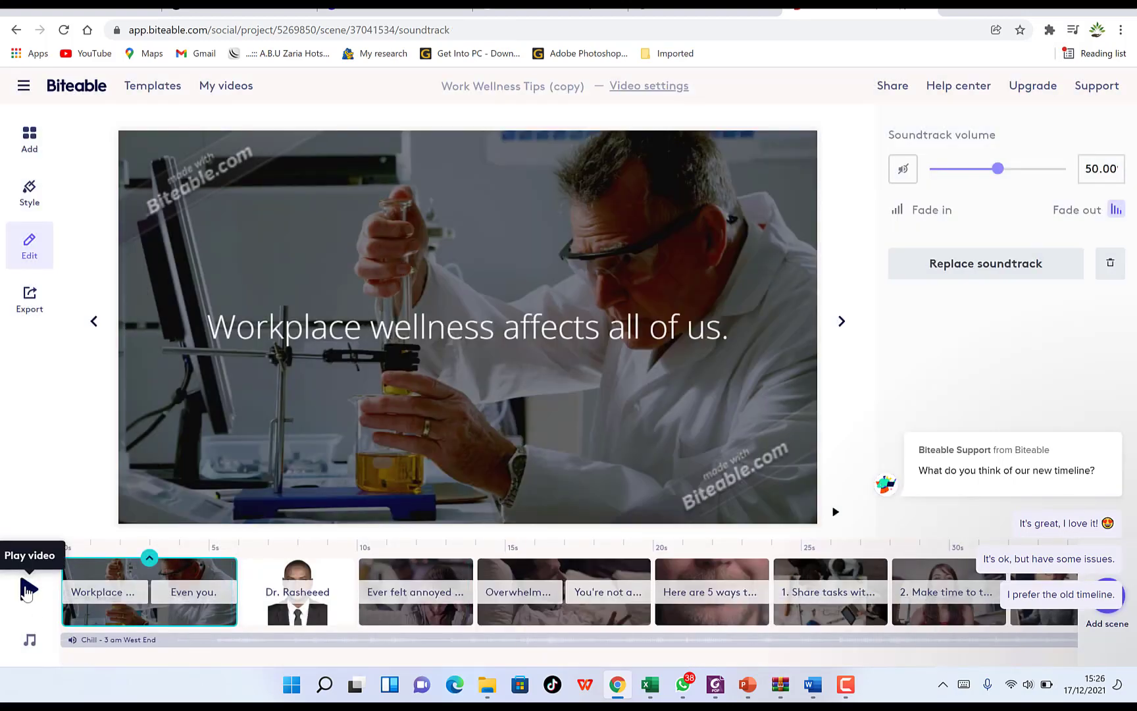
Step: Preview the video with the new music and set the soundtrack volume to 52.50
left_click(28, 600)
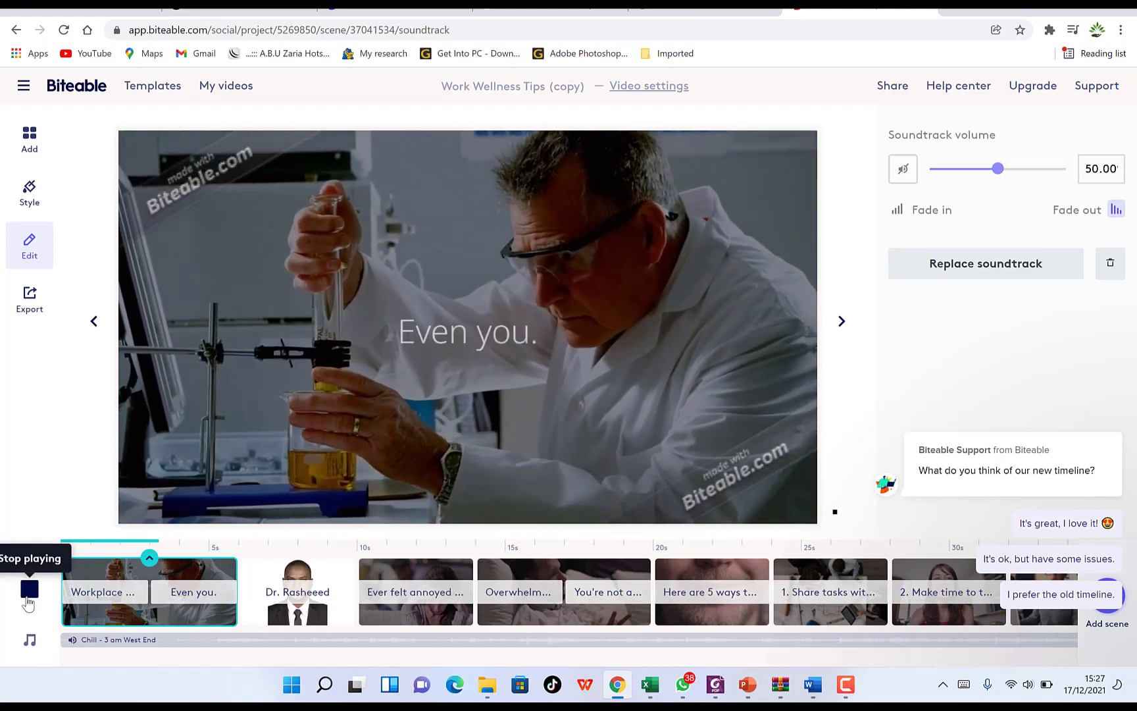
left_click(29, 591)
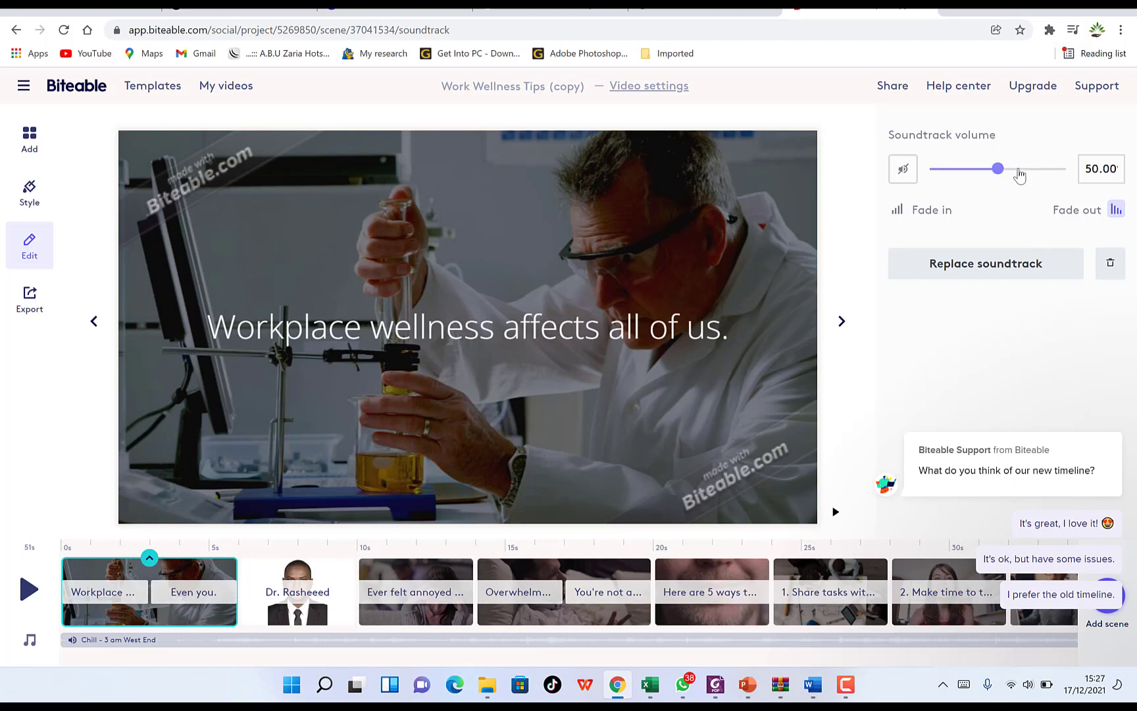
mouse_move(998, 174)
left_mouse_down()
mouse_move(952, 172)
mouse_move(1029, 180)
mouse_move(994, 175)
mouse_move(1009, 179)
left_mouse_up()
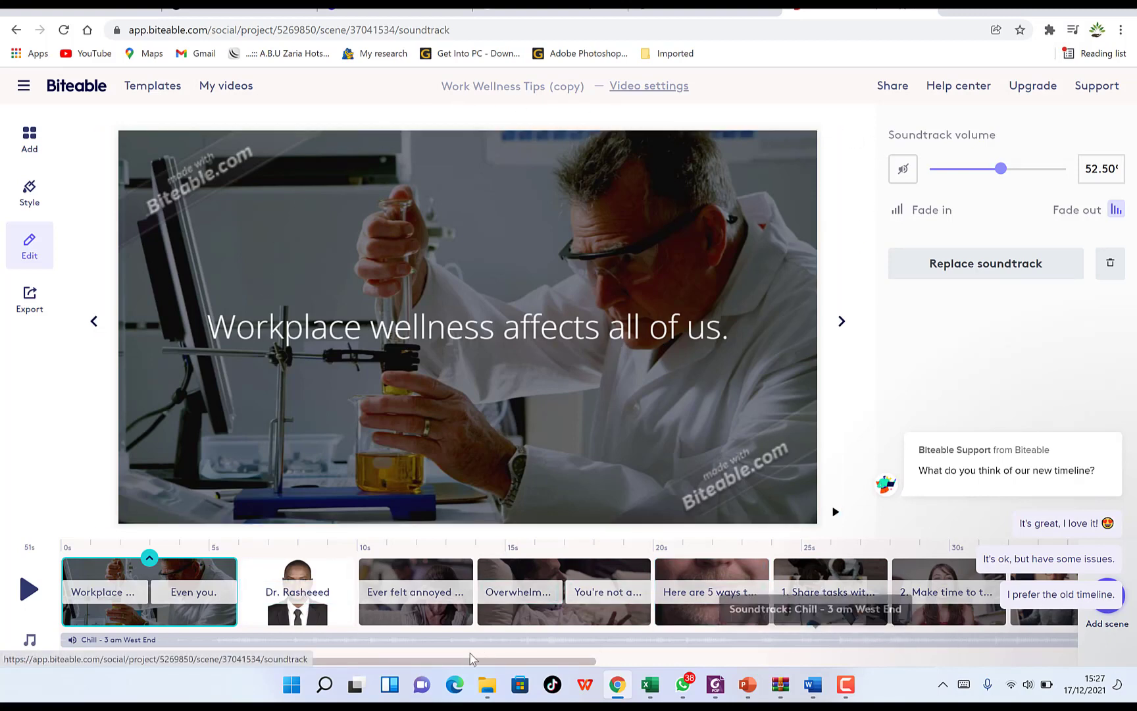
left_click_drag(589, 660, 1023, 699)
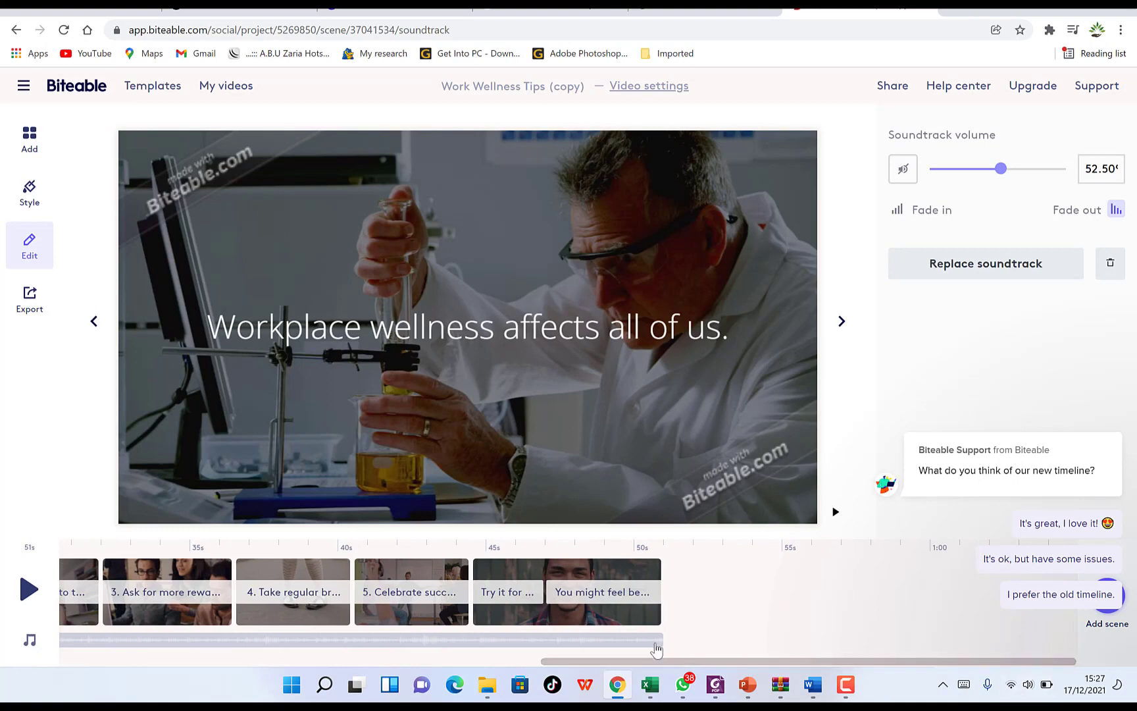
Step: Delete the closing 'Try it for a month.' scene and select the Celebrate successes scene
left_click(555, 572)
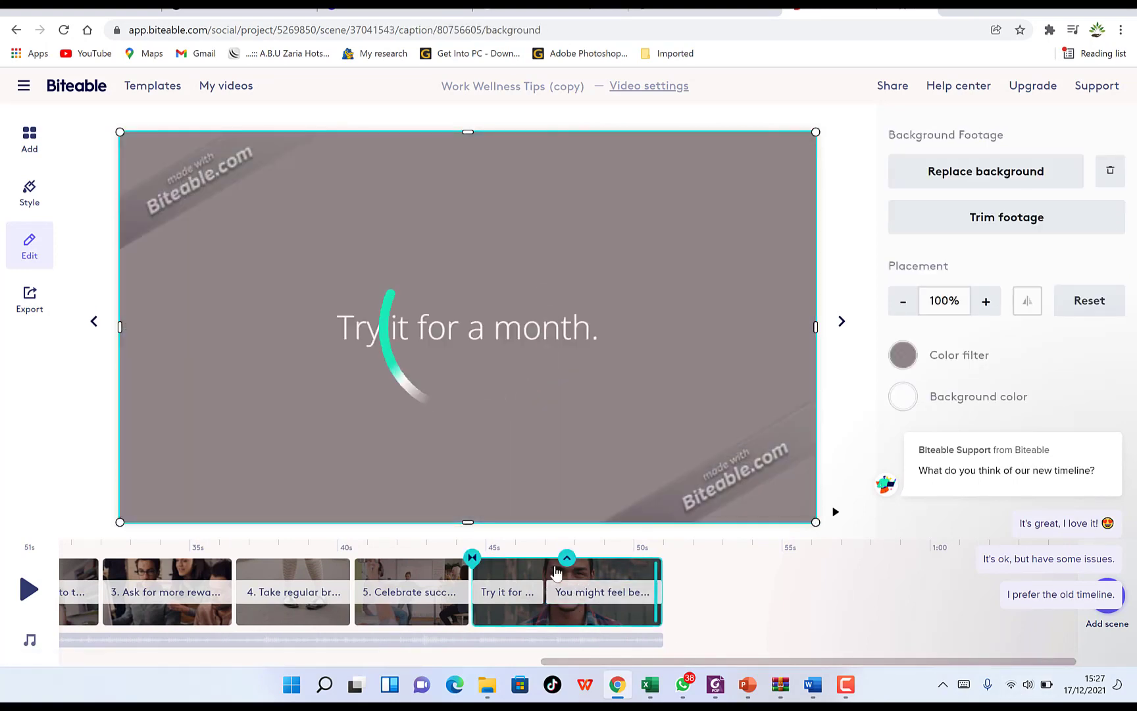
left_click(568, 558)
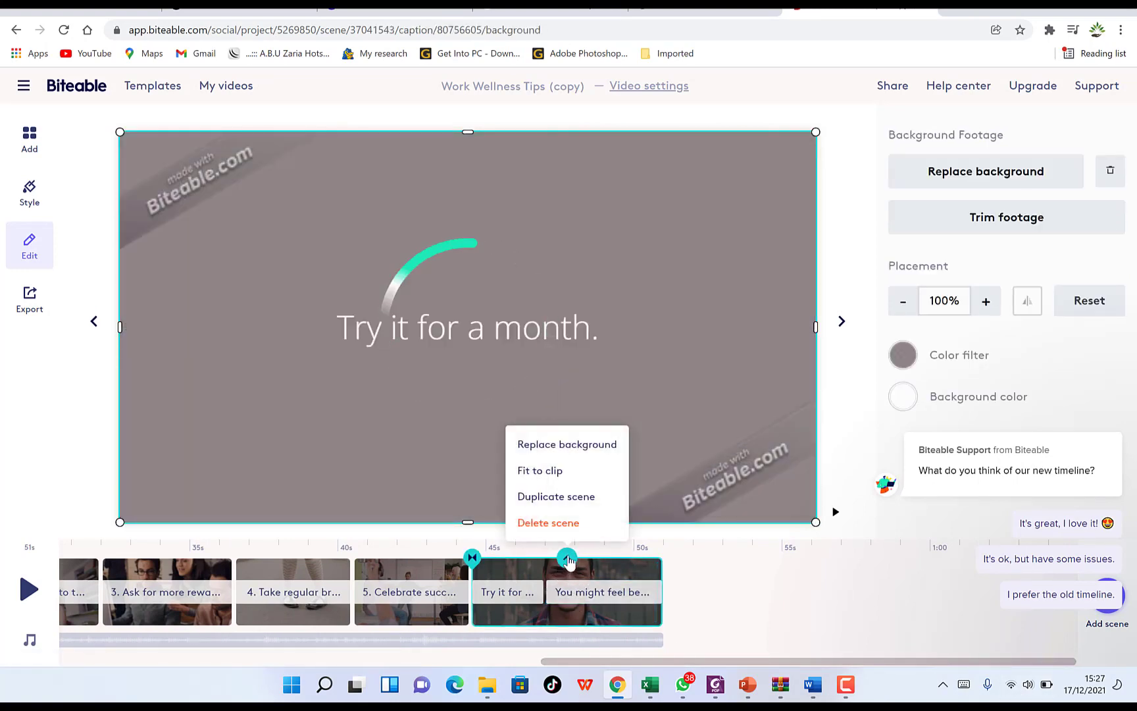
left_click(556, 524)
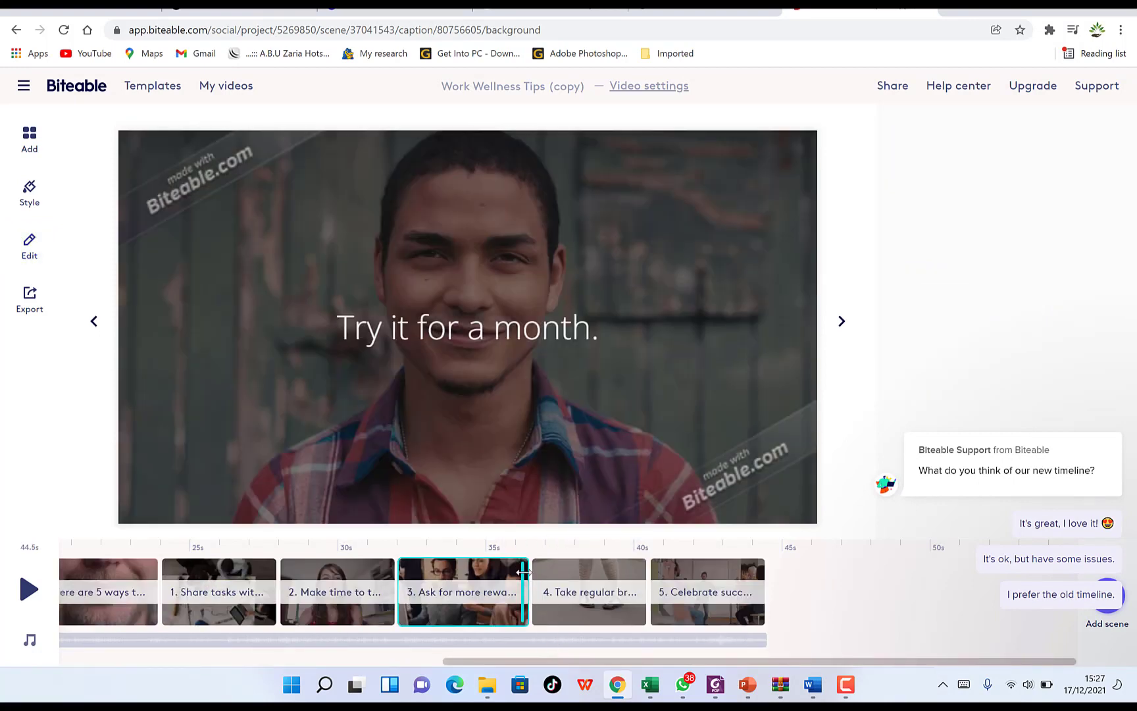
left_click(596, 591)
left_click(711, 582)
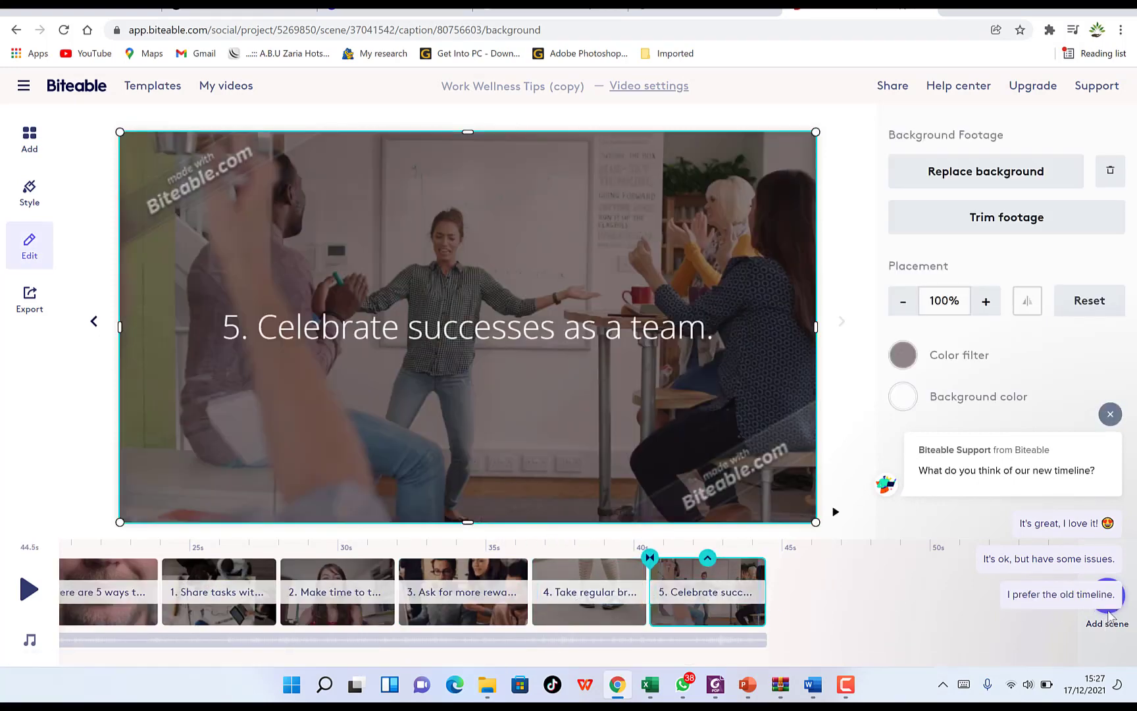
left_click(1112, 415)
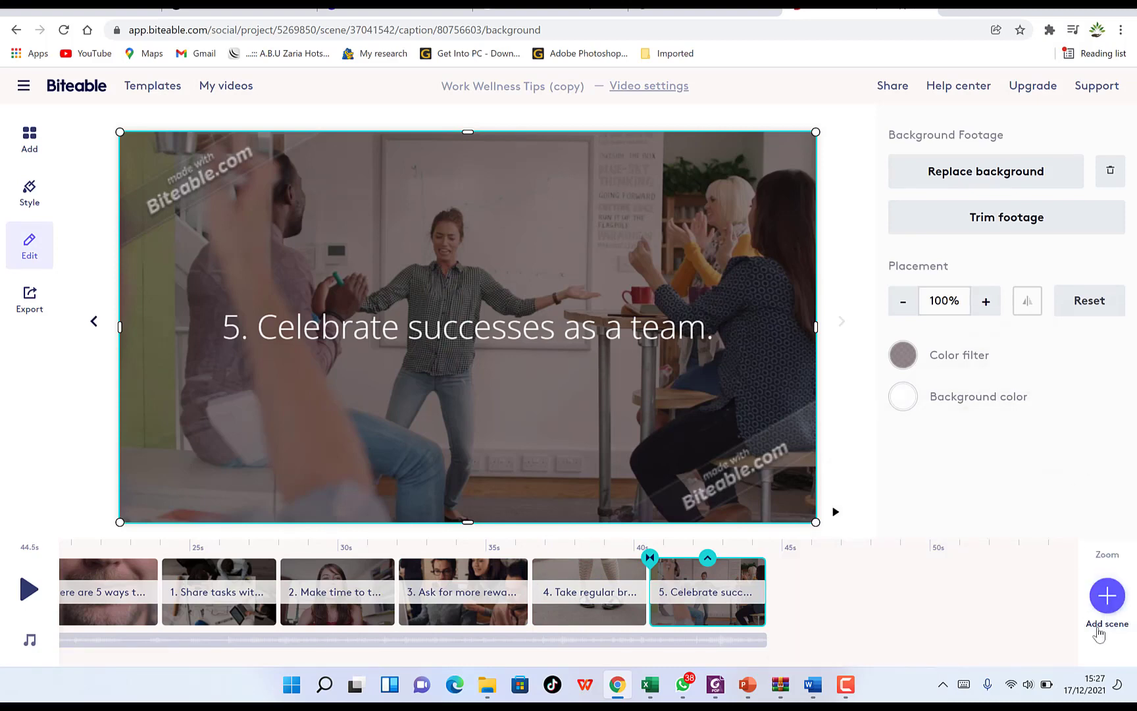
Step: Append the Targeted summary 2 scene from Intros & Outros after Celebrate successes
left_click(1111, 597)
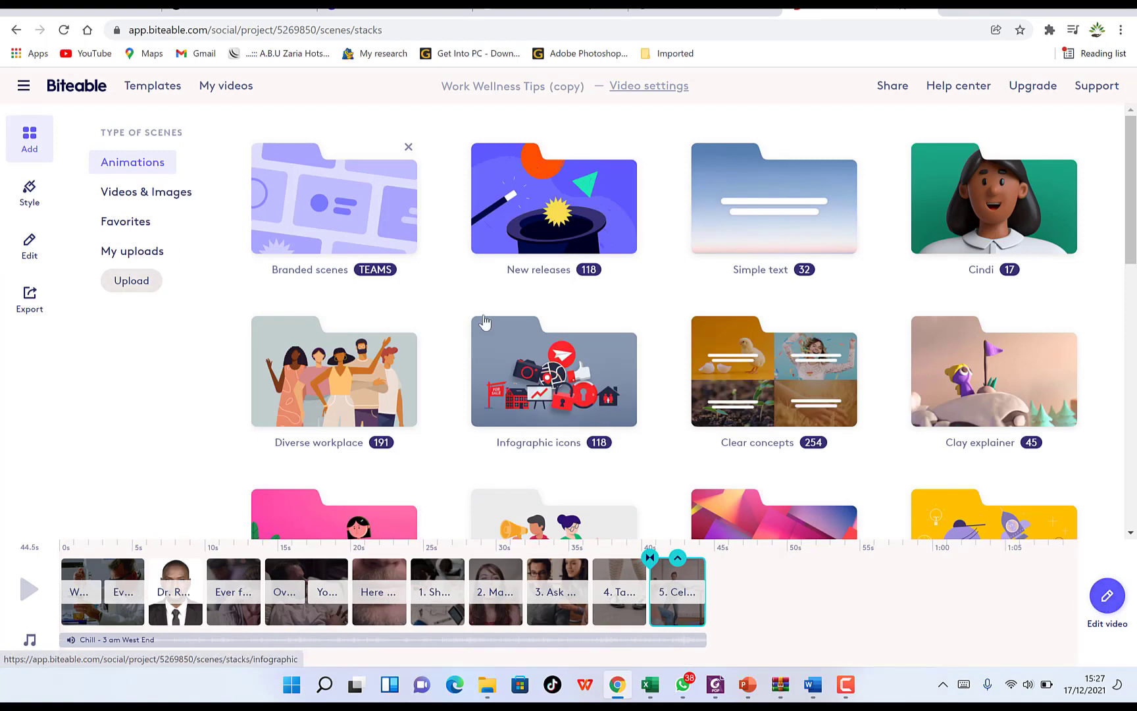
scroll(483, 326, "down", 5)
scroll(382, 337, "down", 3)
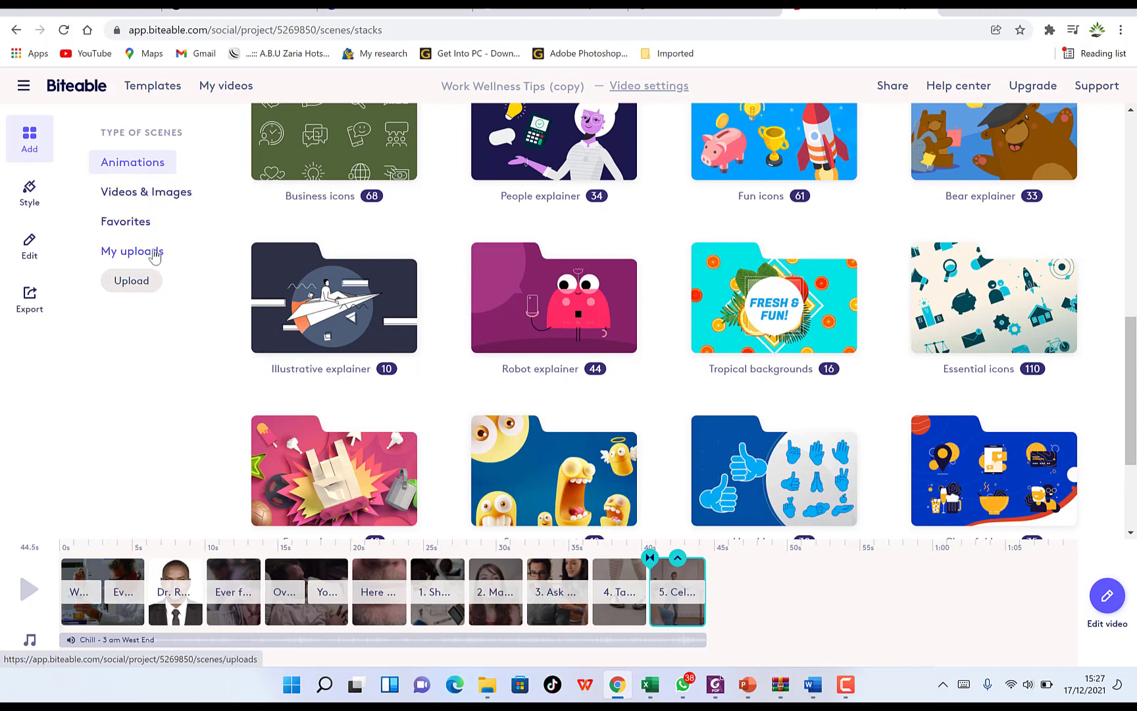
scroll(648, 336, "down", 3)
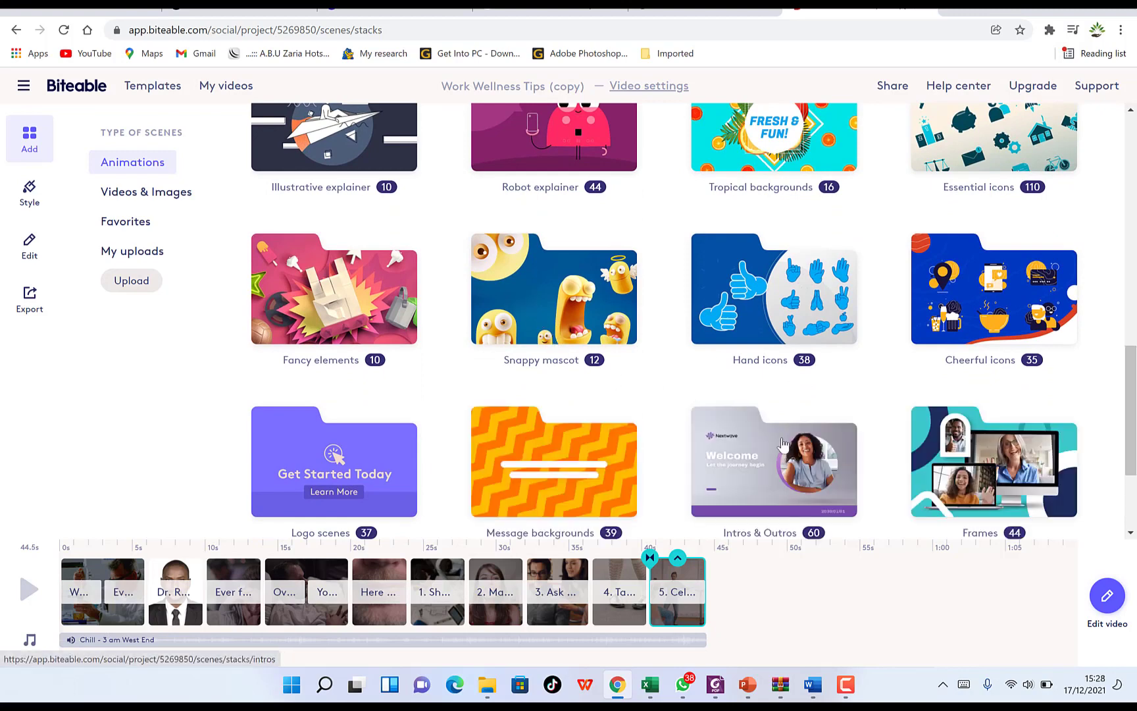
scroll(760, 454, "down", 2)
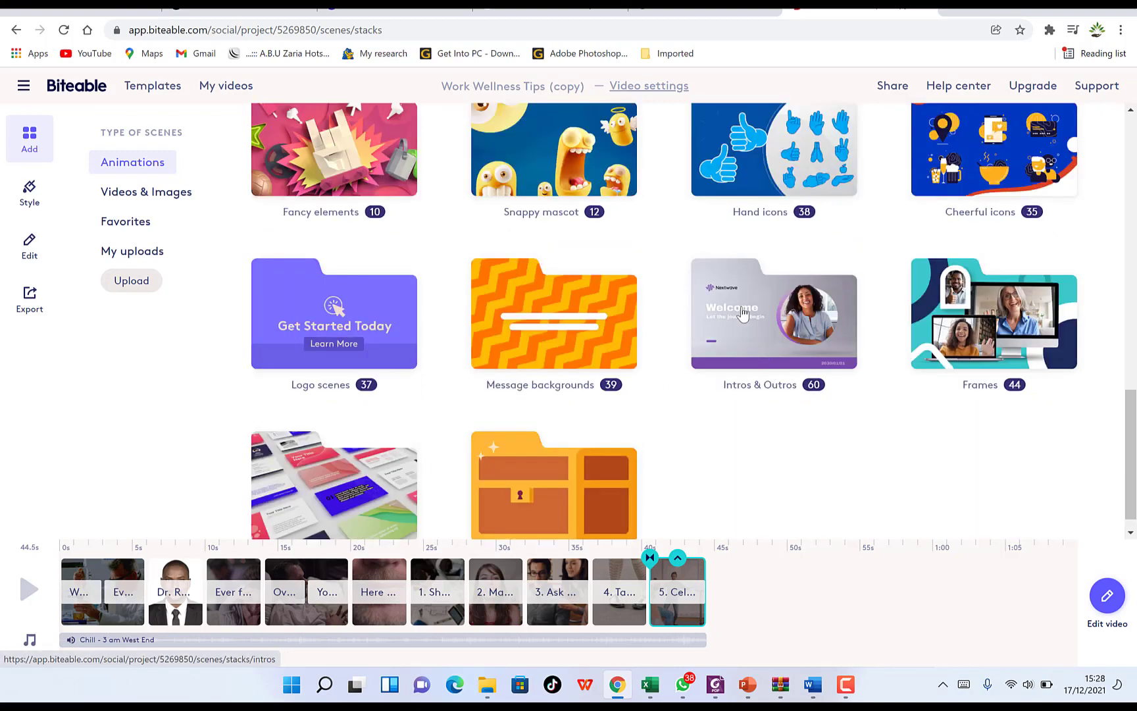
left_click(742, 314)
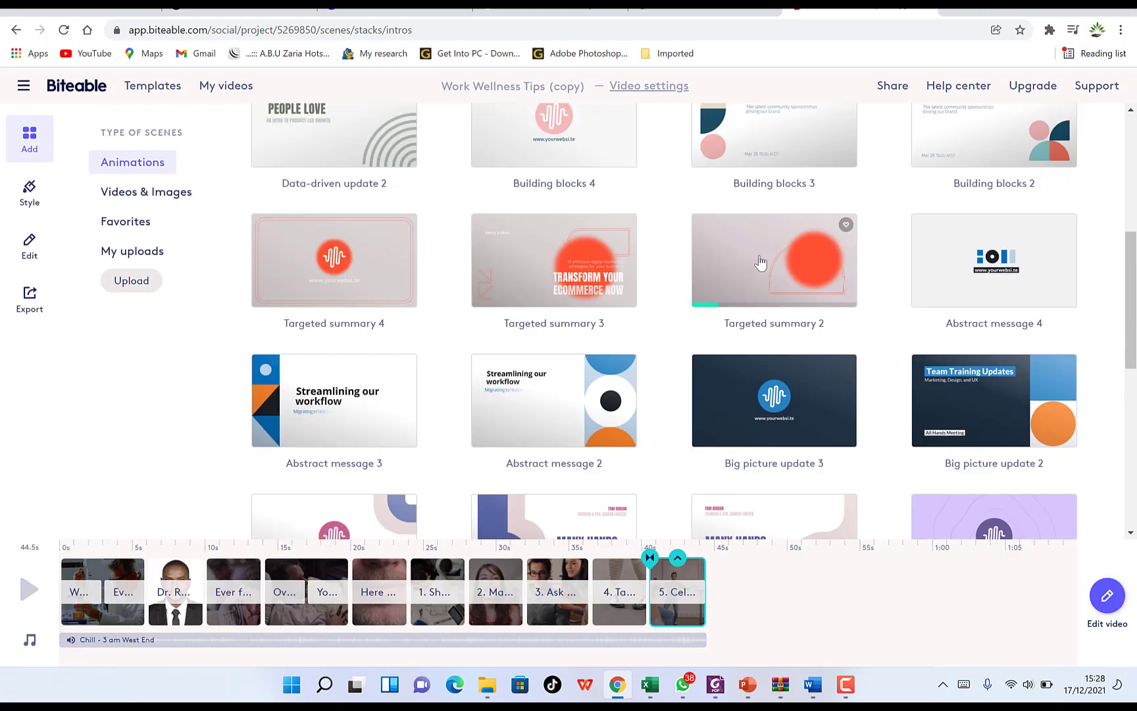
left_click(761, 263)
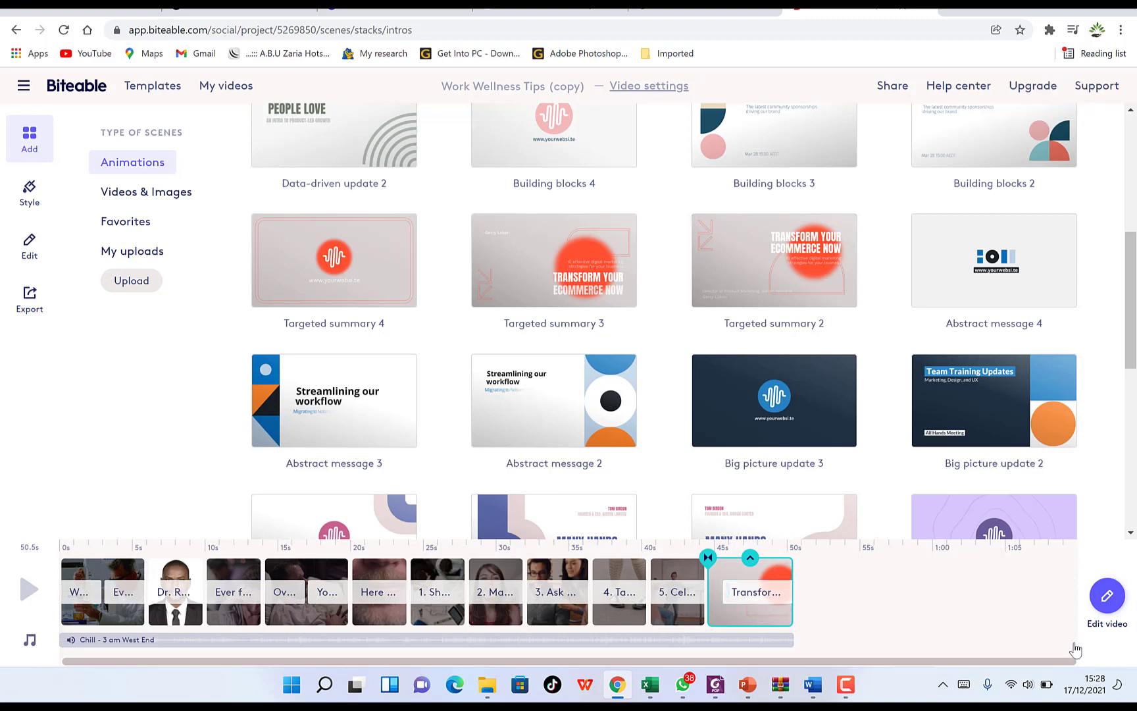
left_click(754, 604)
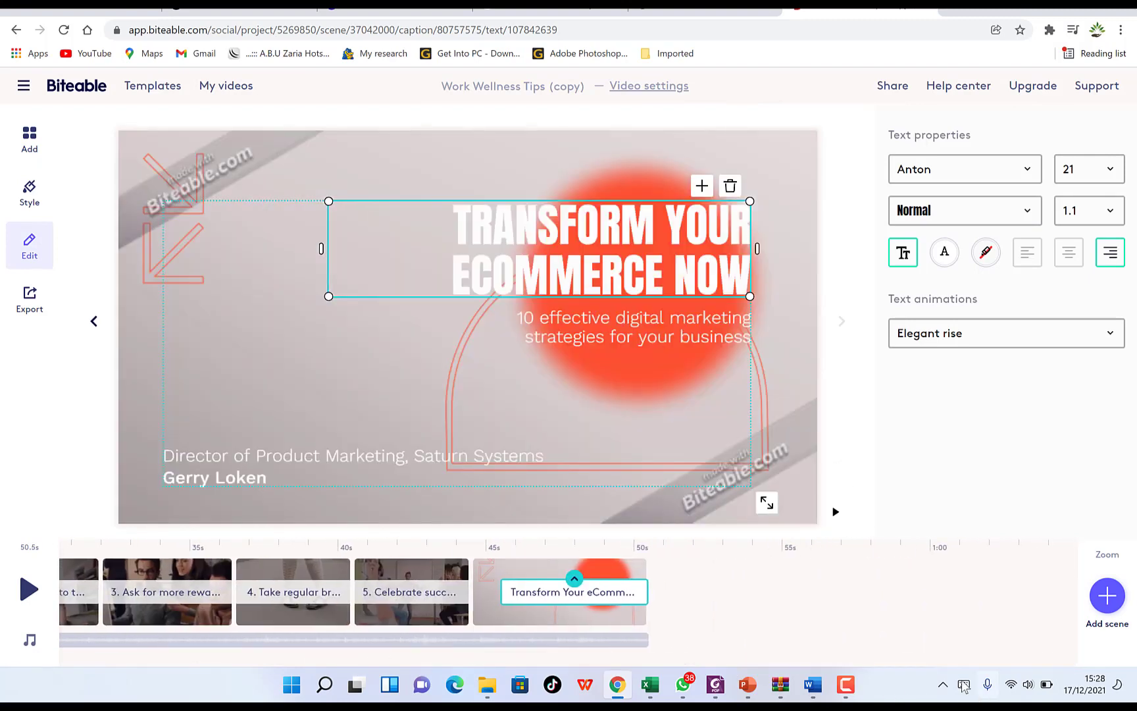
Step: Replace the outro headline text with 'Please remember to Subscribe'
double_click(612, 264)
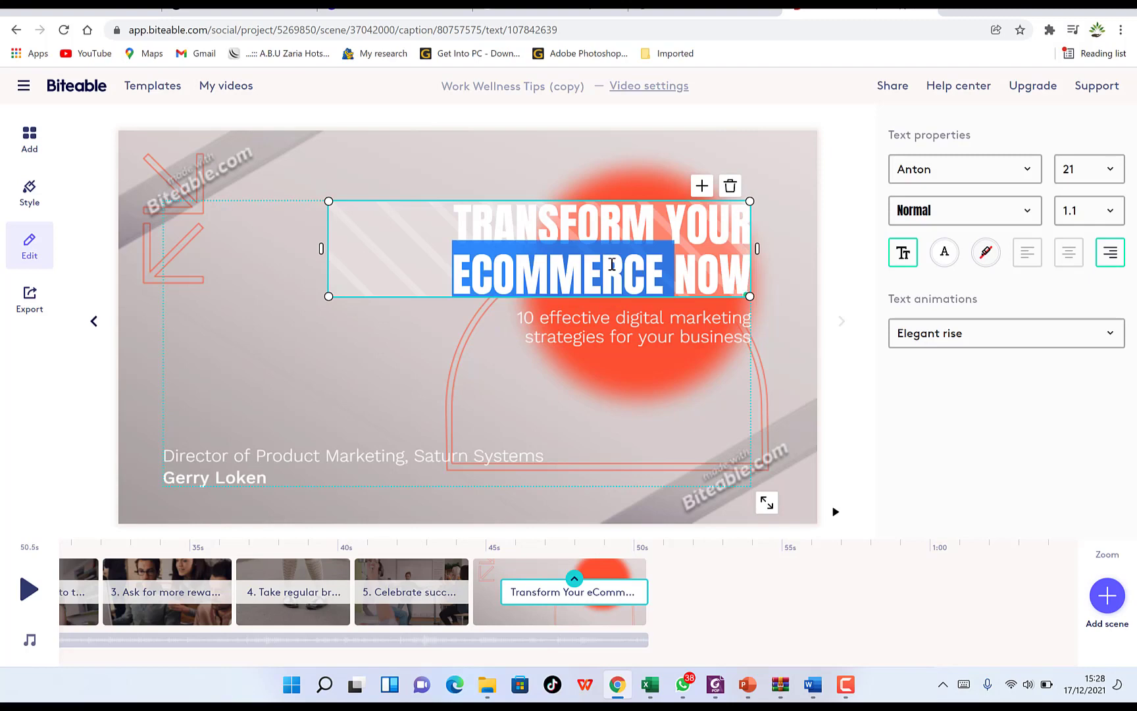
key("ctrl+a")
type("Please remember to Subscribe")
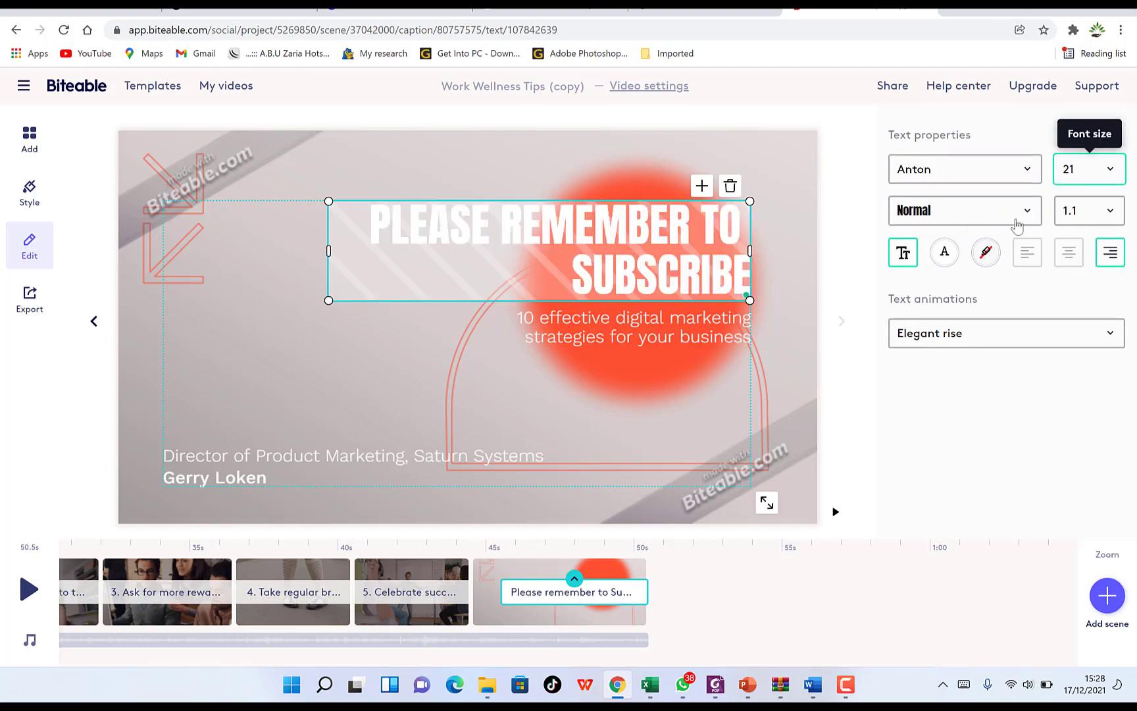
Step: Set the headline's ribbon colour to dark red #980000
left_click(985, 252)
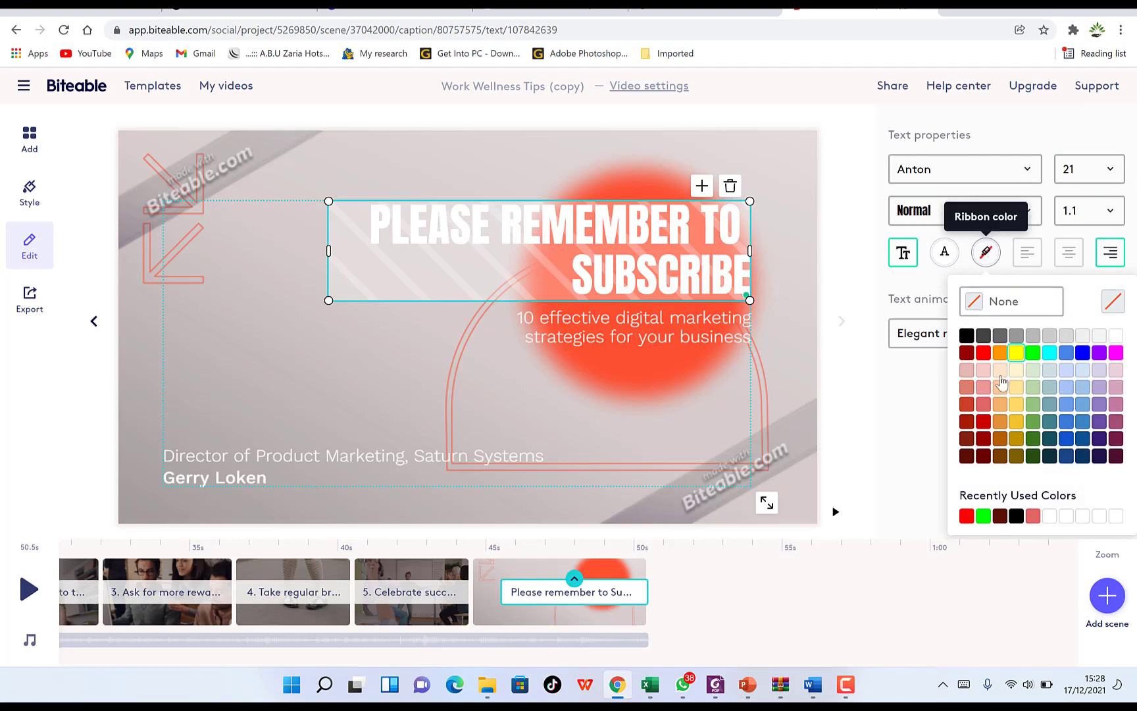
left_click(966, 352)
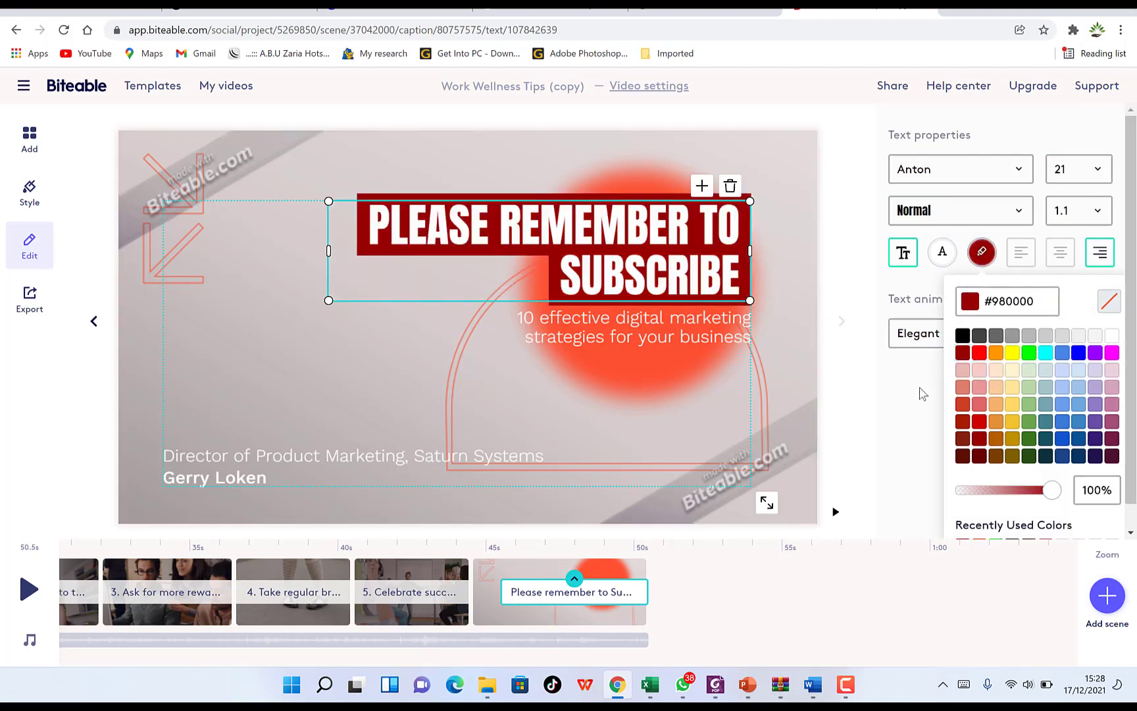
left_click(1045, 352)
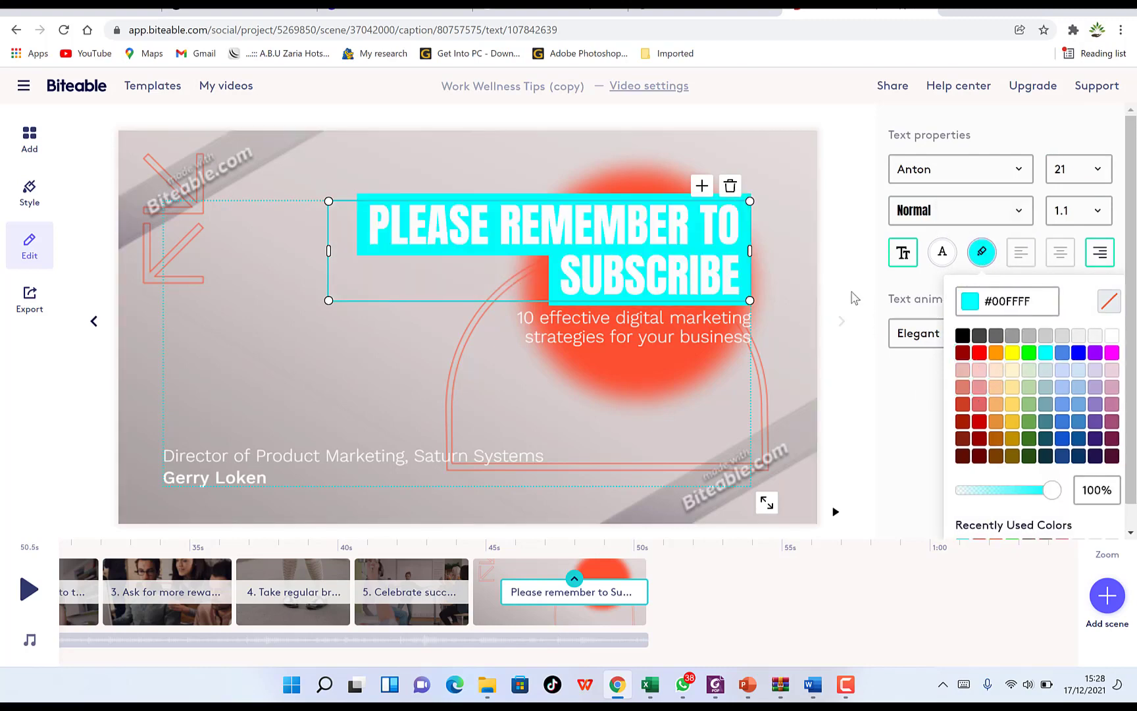
left_click(962, 356)
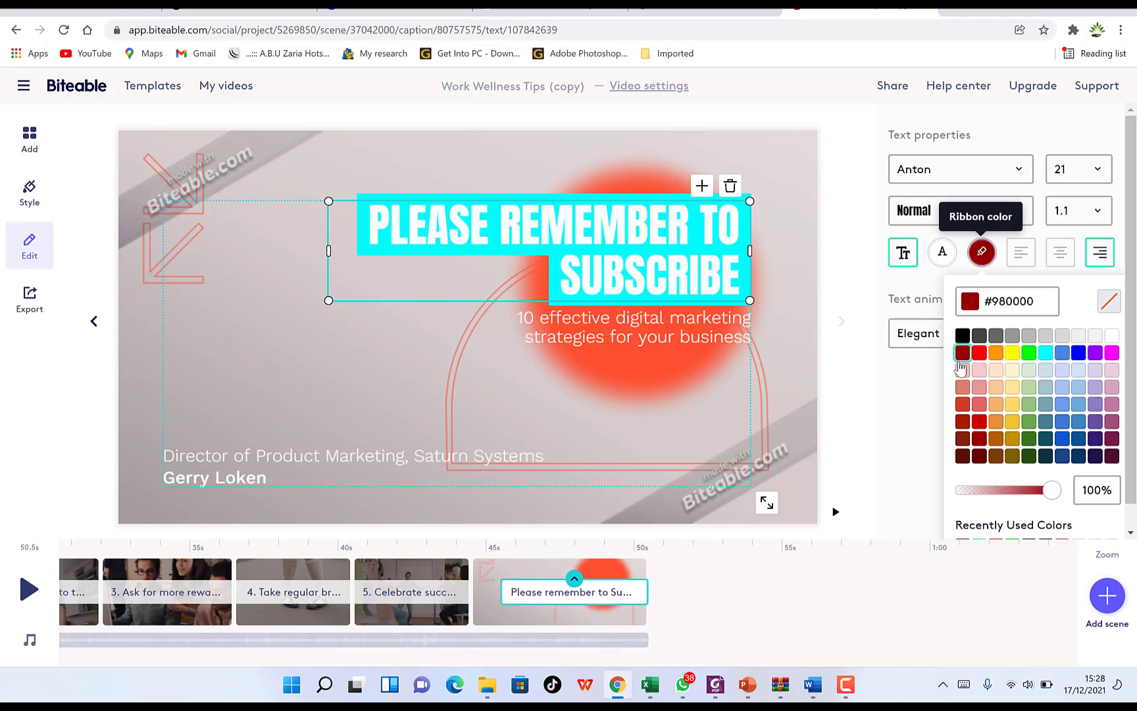
left_click(901, 419)
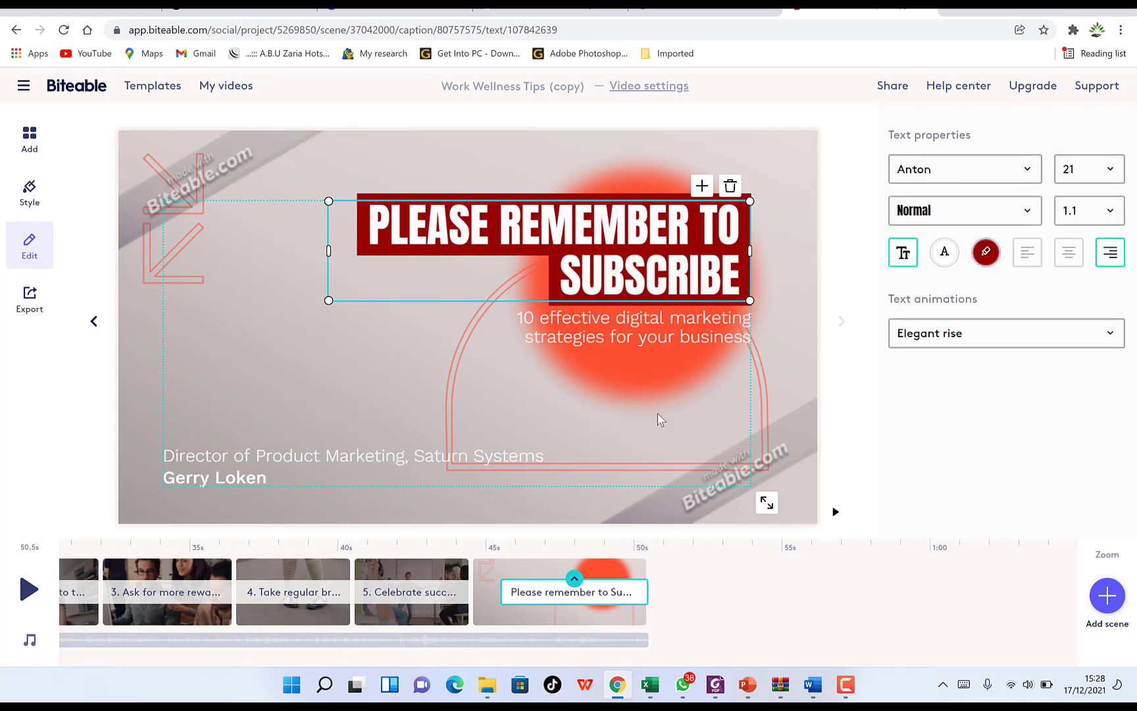
left_click(563, 336)
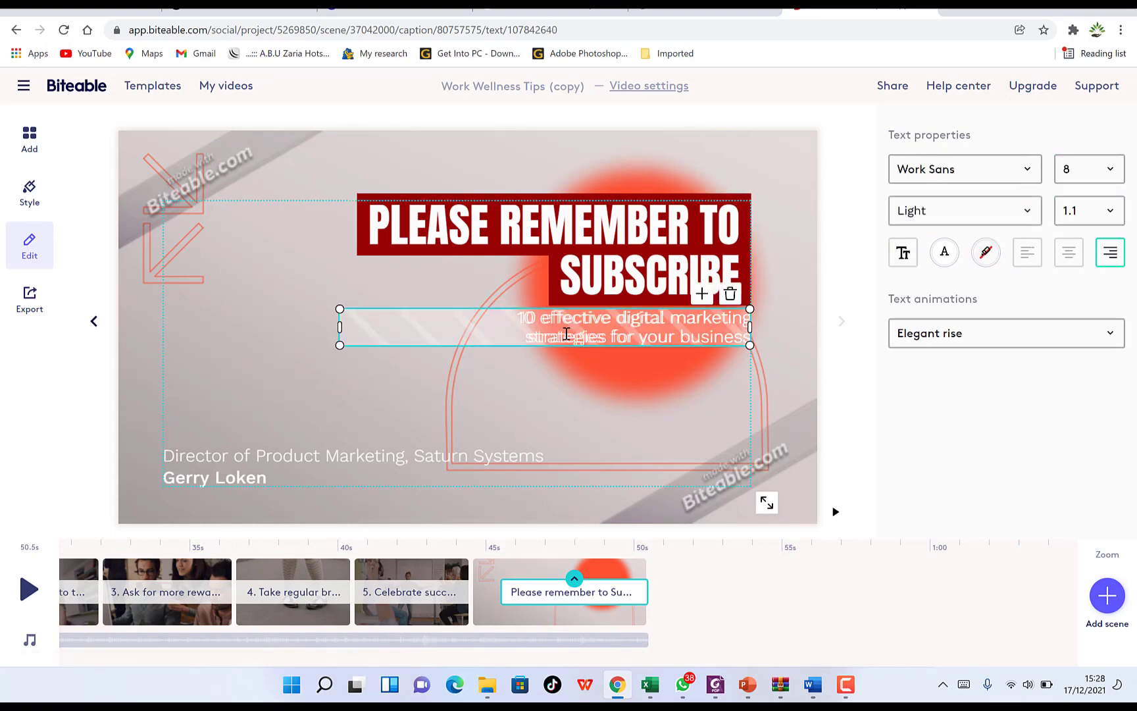
Step: Change the outro's digital marketing subtitle text to 'Thank you'
left_click(566, 334)
type("Thank you")
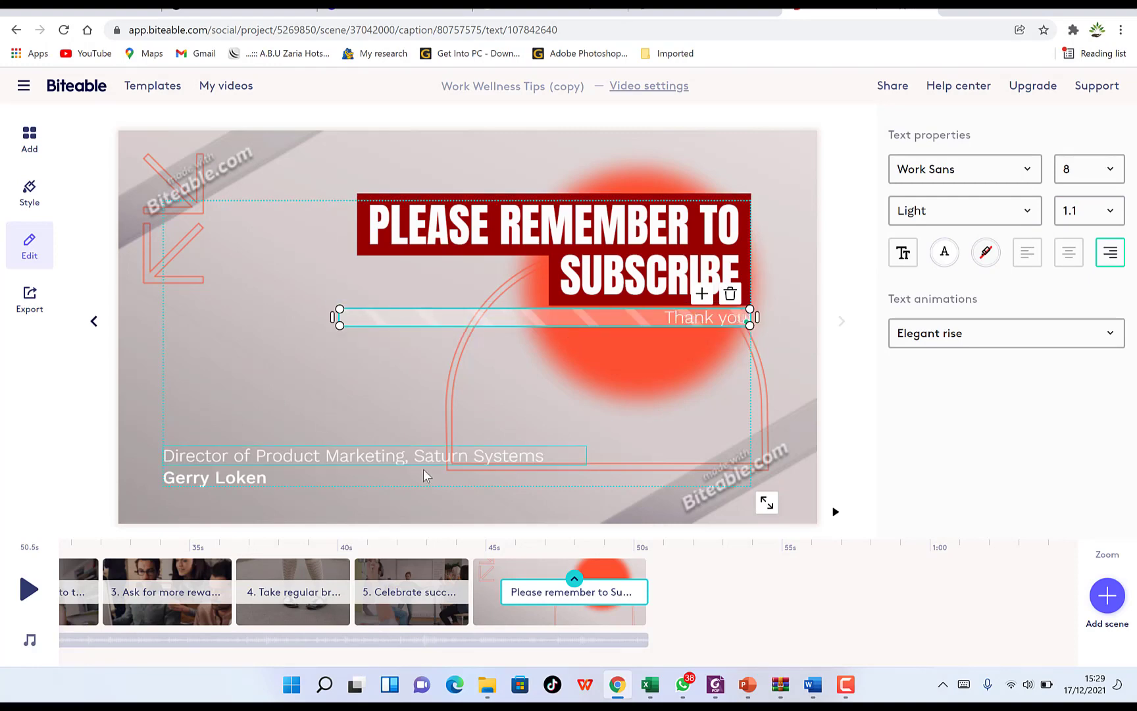
left_click(261, 457)
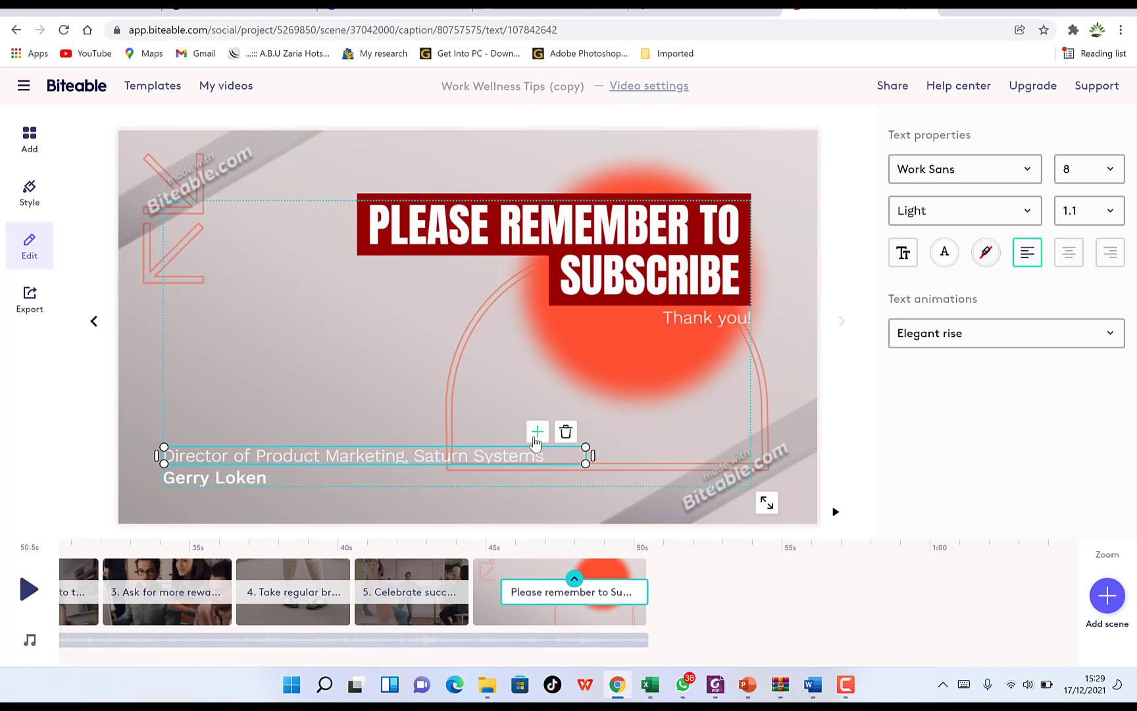
left_click(688, 317)
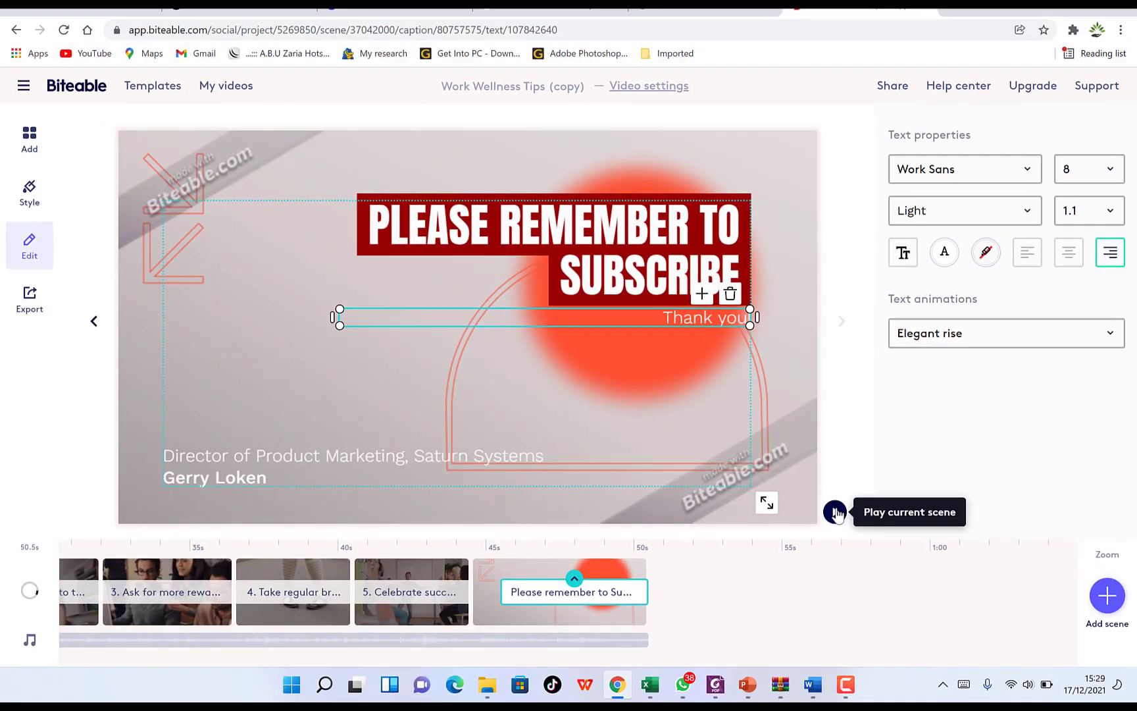
left_click(835, 513)
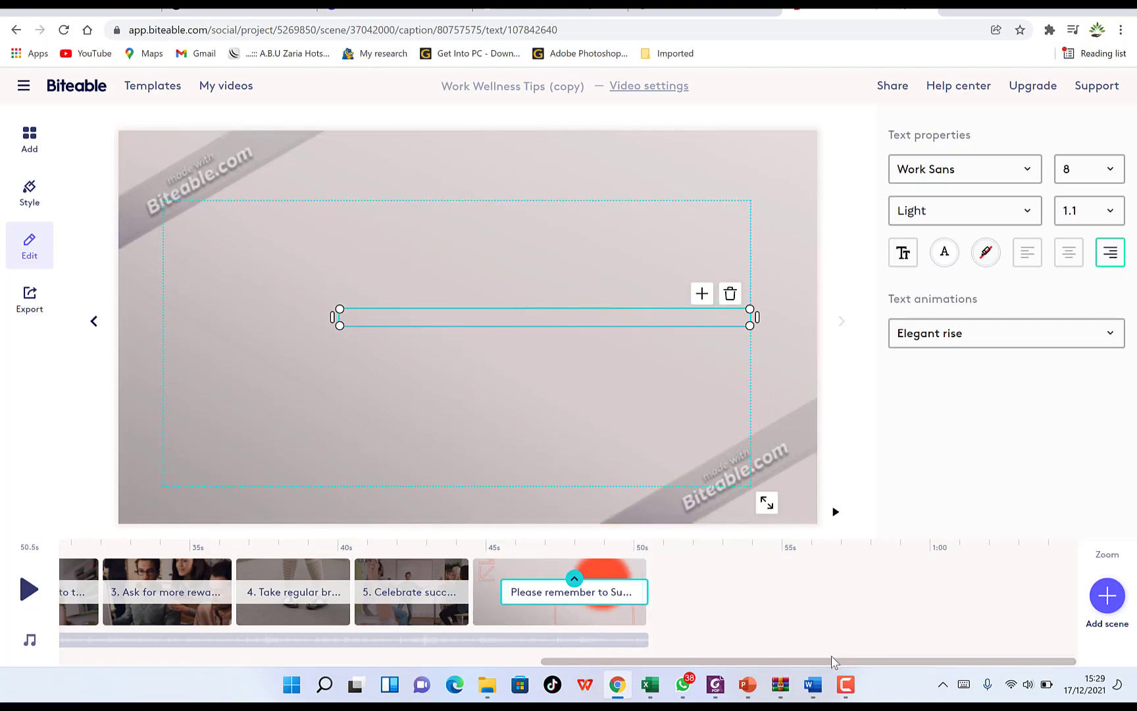
mouse_move(814, 661)
left_mouse_down()
mouse_move(335, 661)
mouse_move(815, 661)
left_mouse_up()
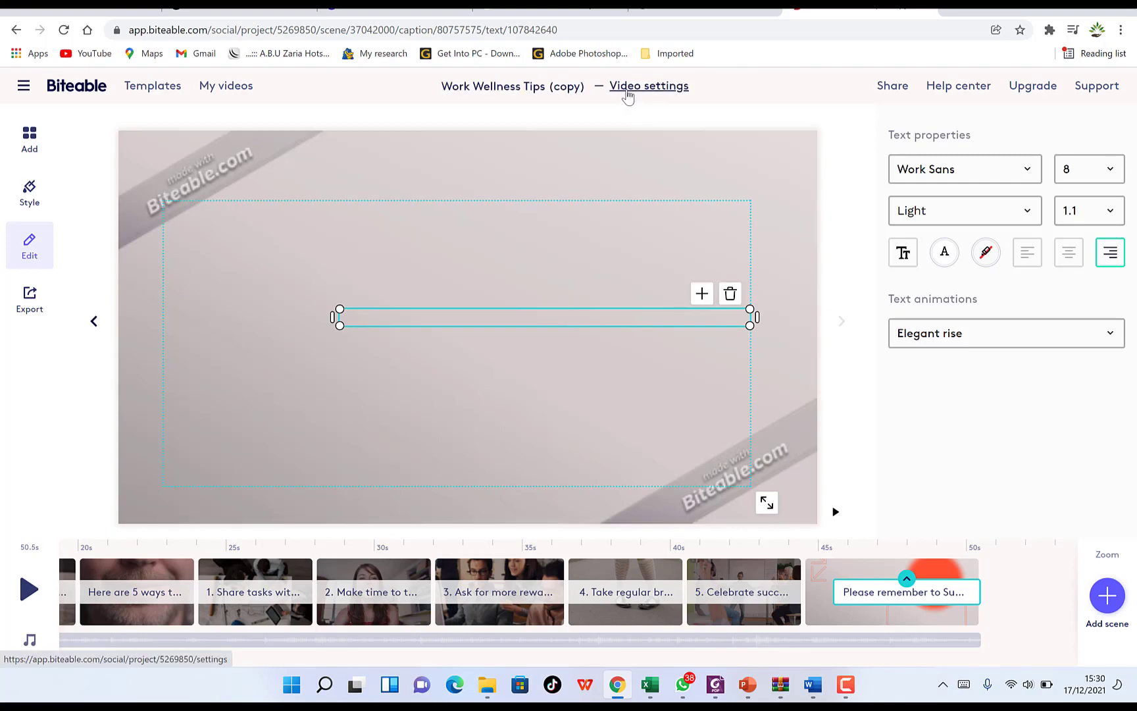
Step: Build the Work Wellness Tips video from Export using the free watermarked option
left_click(30, 295)
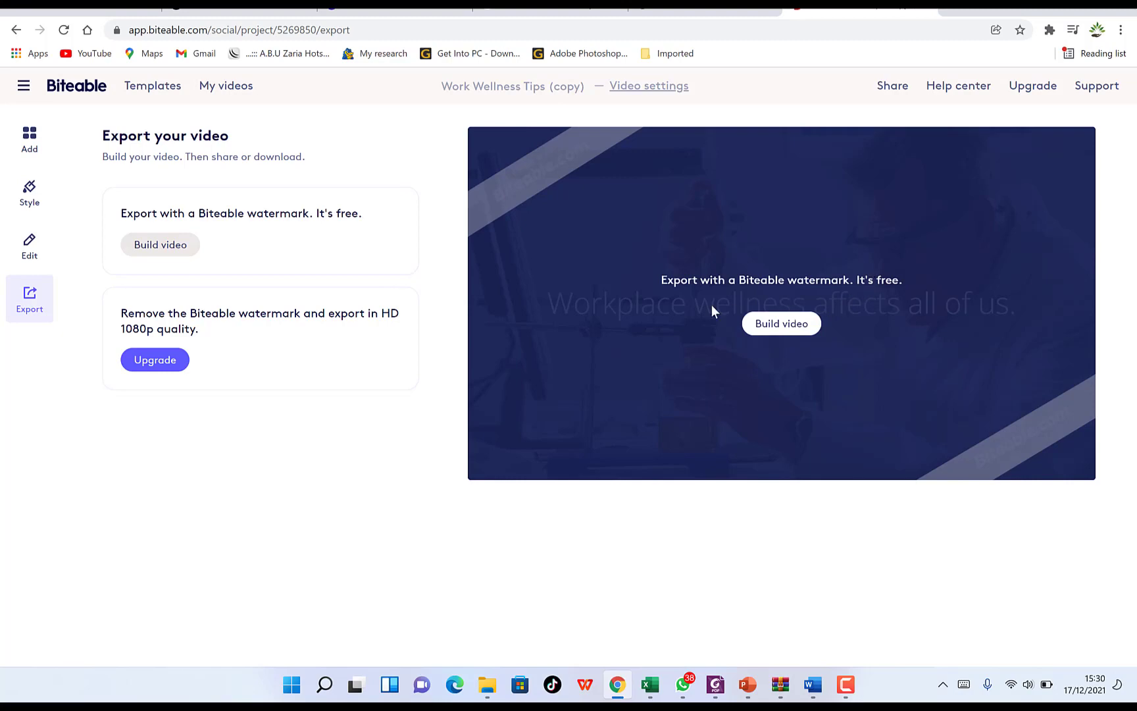
left_click(756, 329)
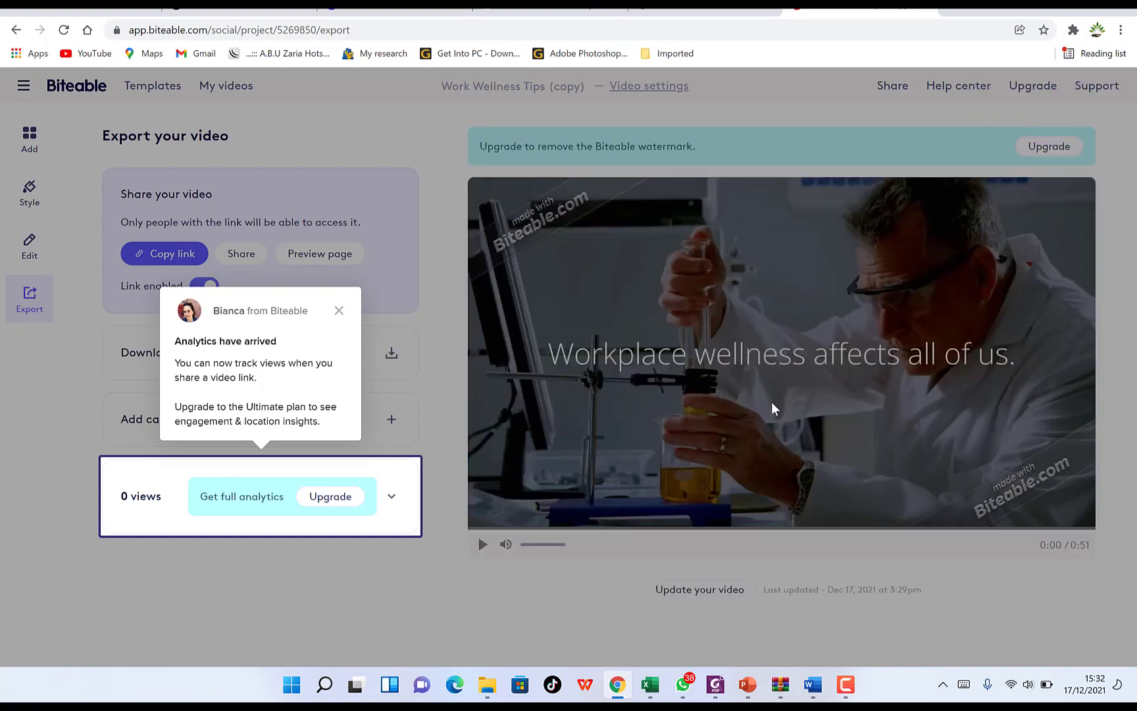
Step: Dismiss the Analytics popup, play and pause the video, then list the Embed, Facebook, Twitter, YouTube and LinkedIn destinations
left_click(337, 311)
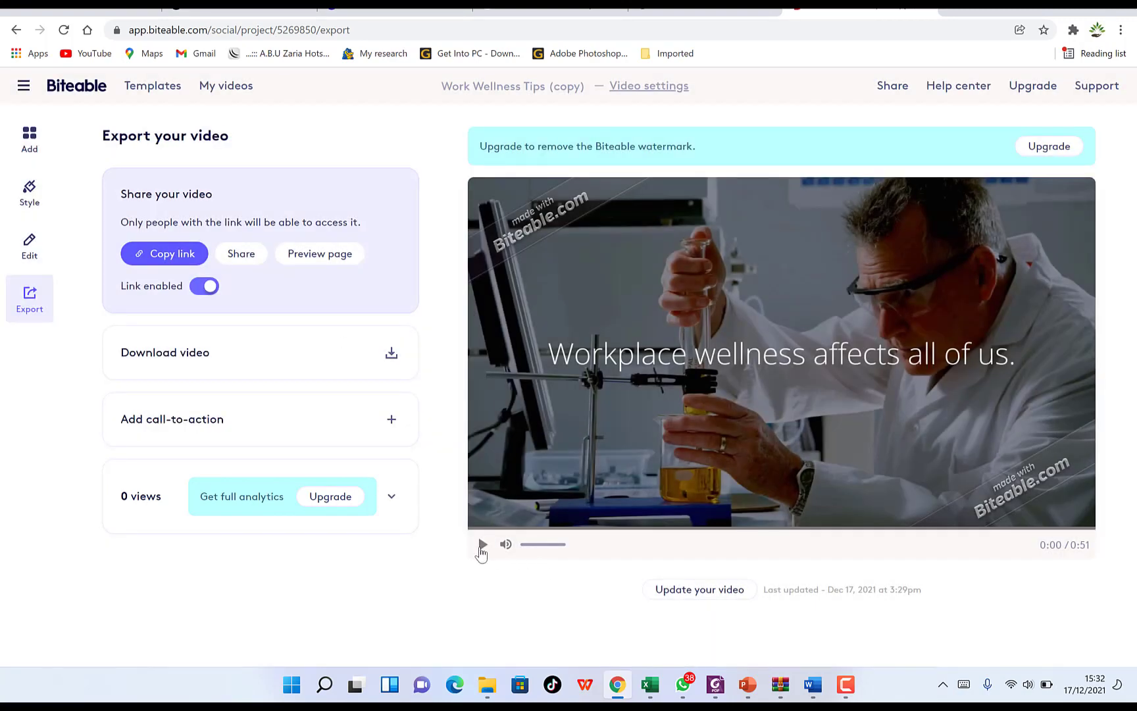
left_click(481, 548)
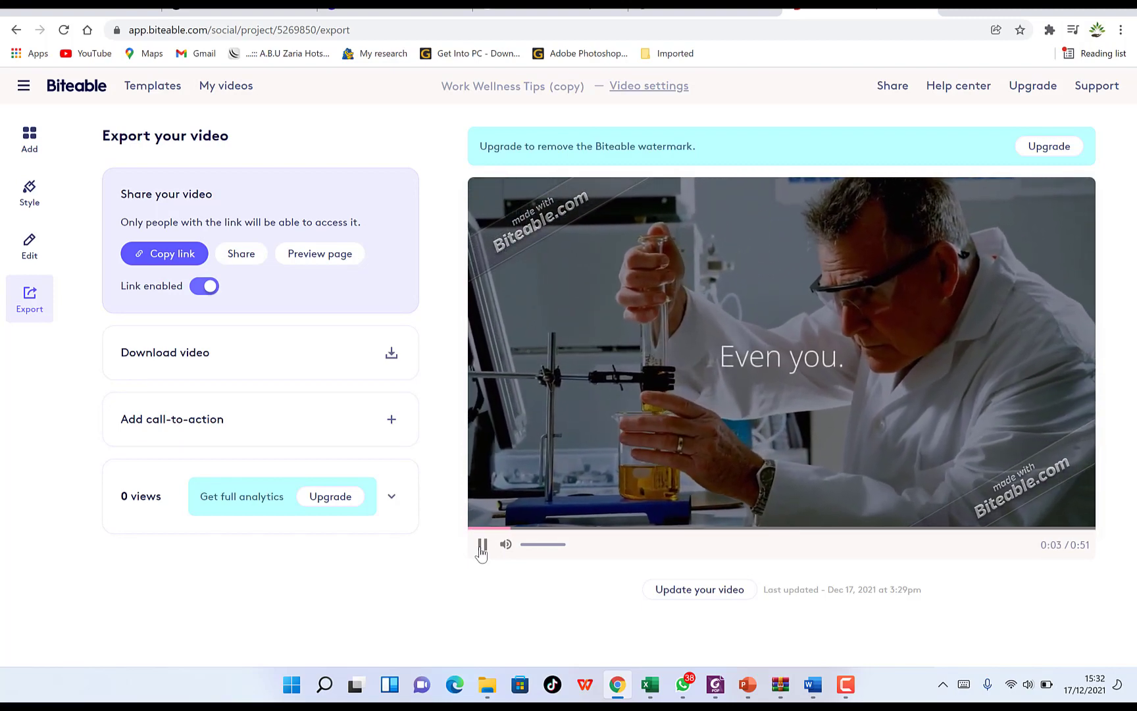
left_click(481, 548)
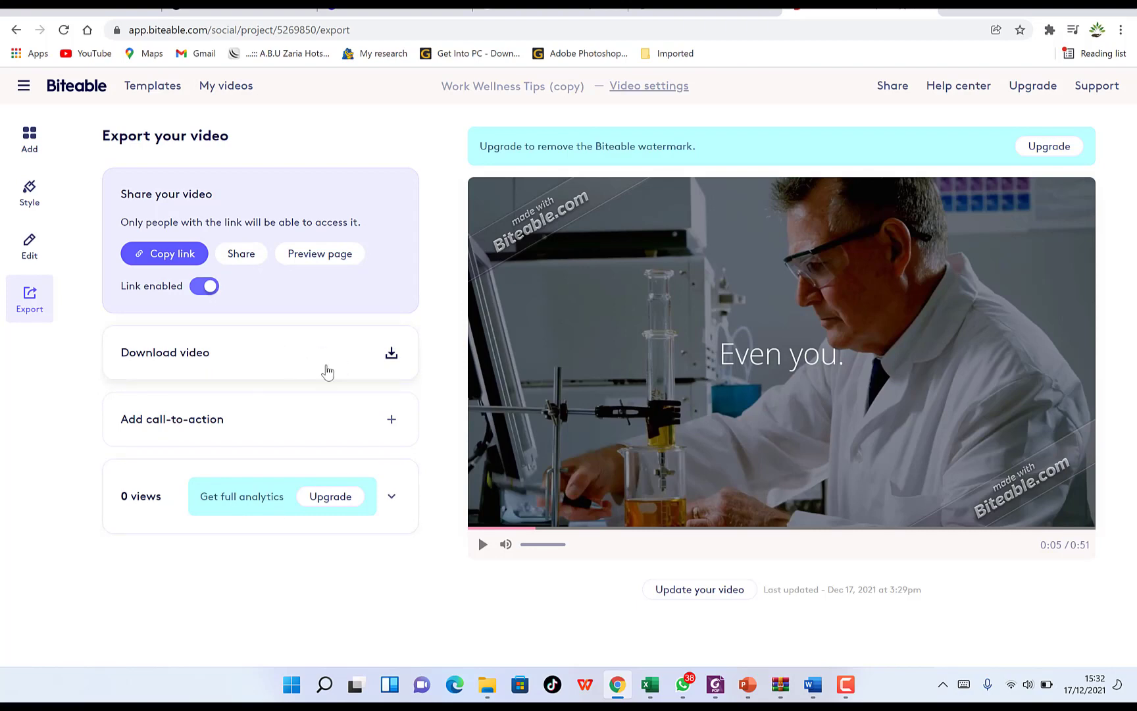
left_click(241, 253)
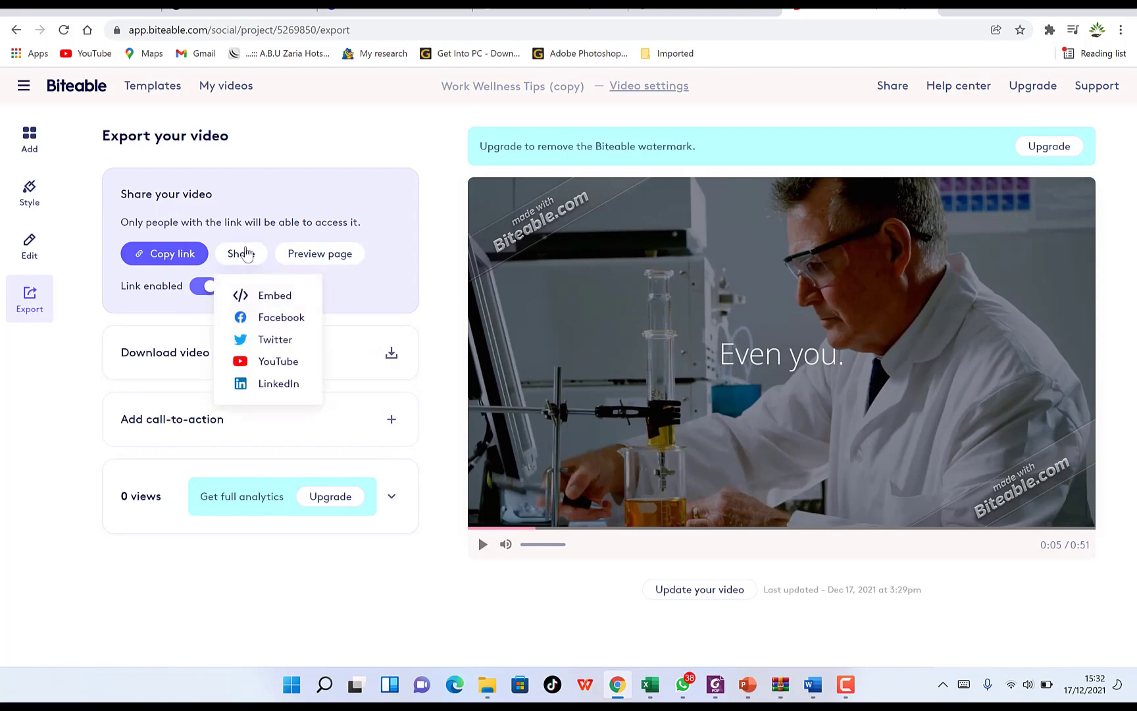